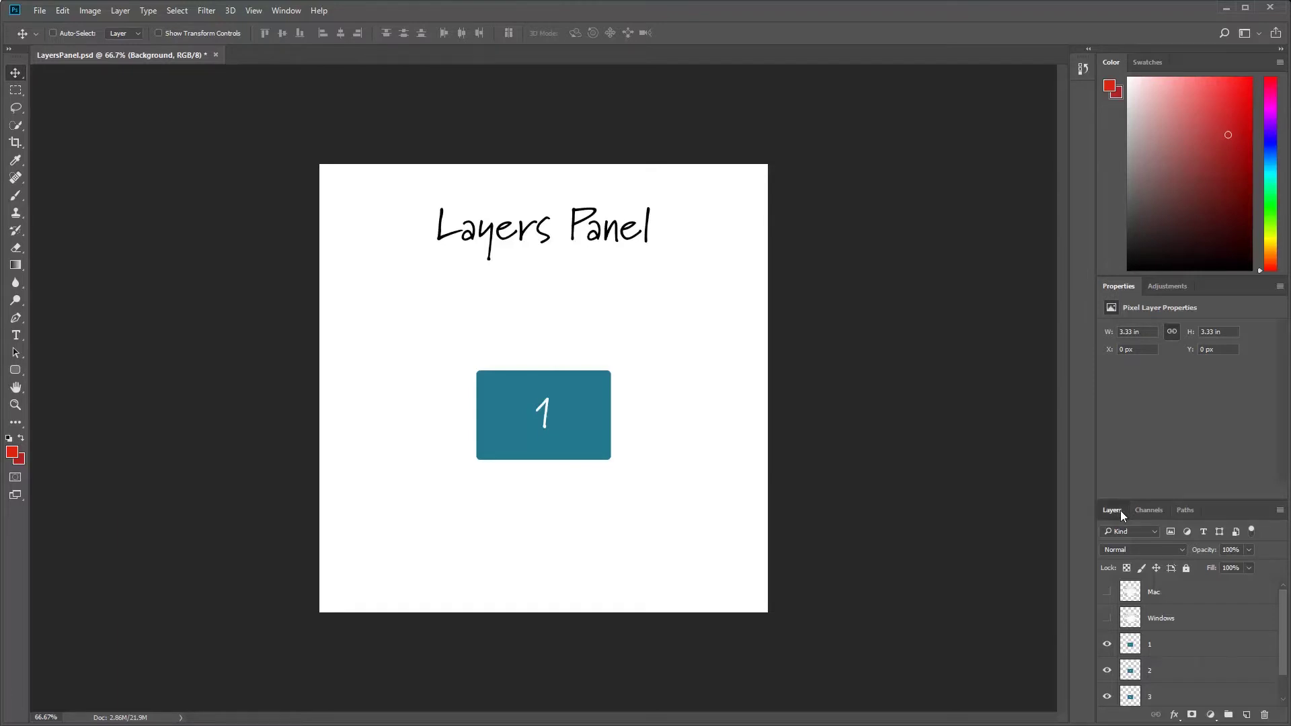
- Switch to the Essentials workspace and undock the Layers panel into a floating window
{"action": "left_click", "coordinate": [1260, 34]}
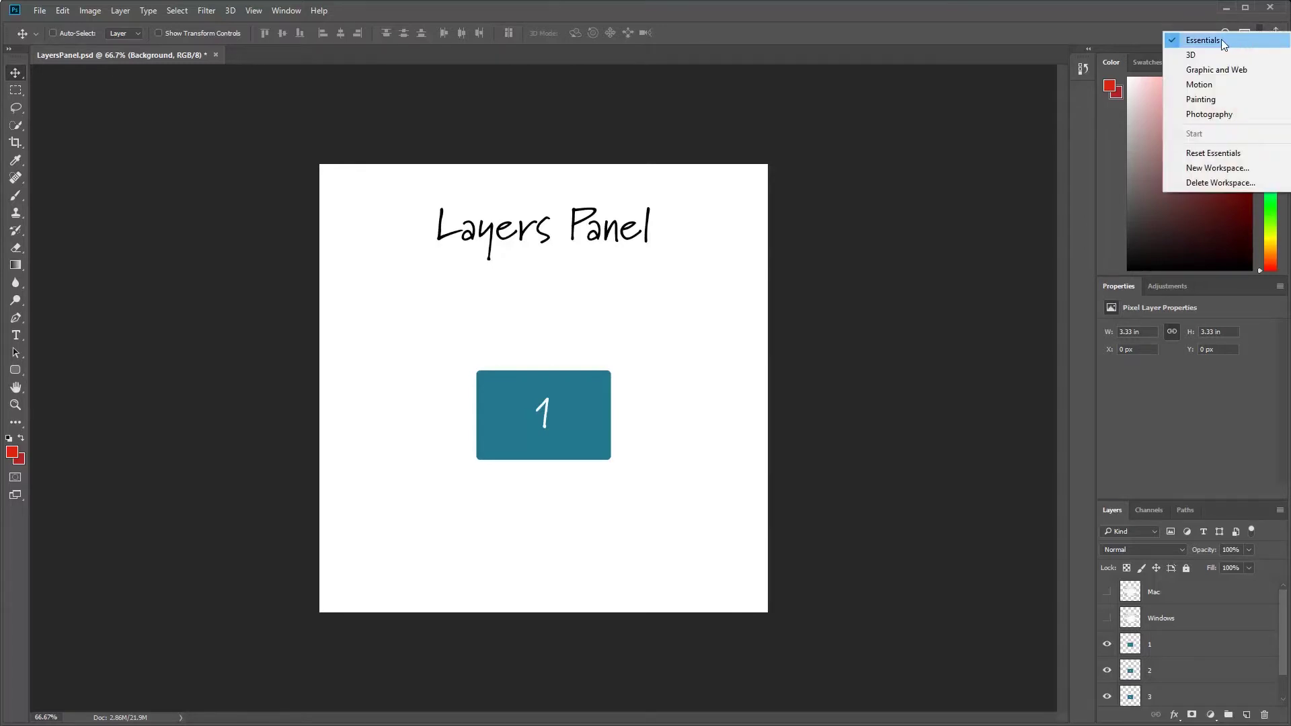
{"action": "left_click", "coordinate": [1222, 39]}
{"action": "left_click", "coordinate": [1260, 35]}
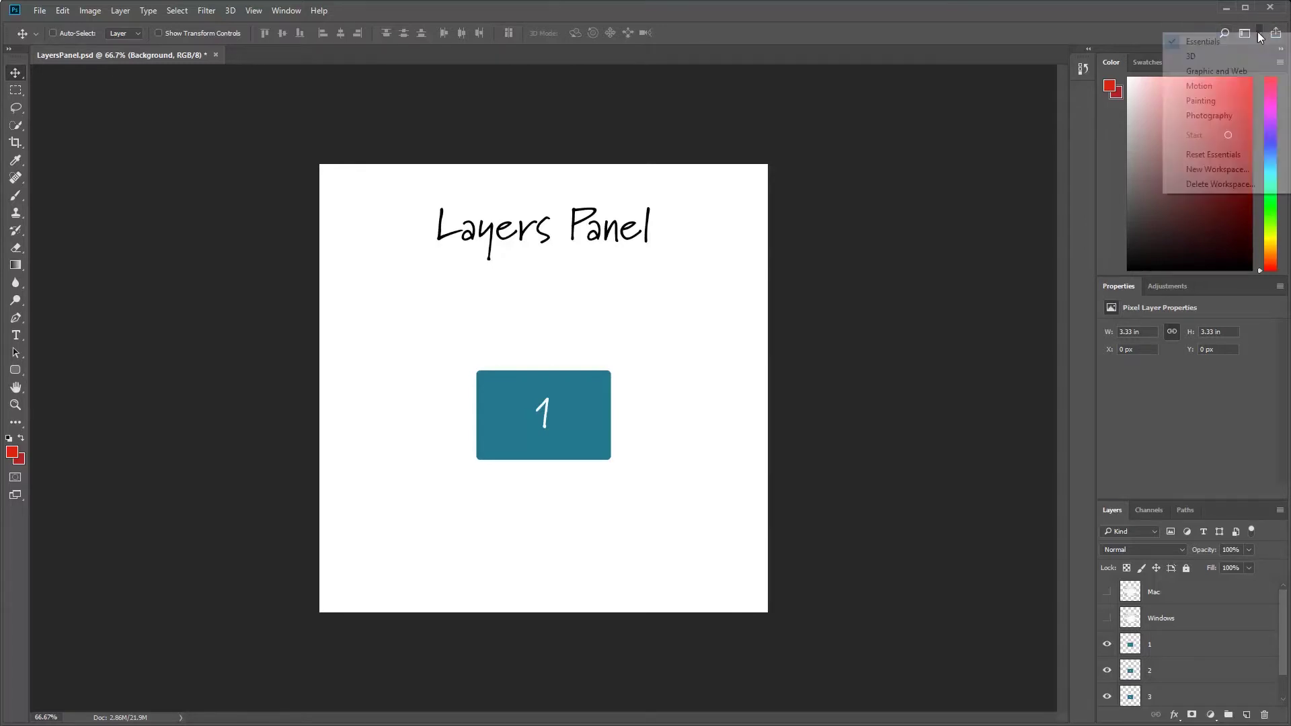
{"action": "left_click", "coordinate": [1245, 42]}
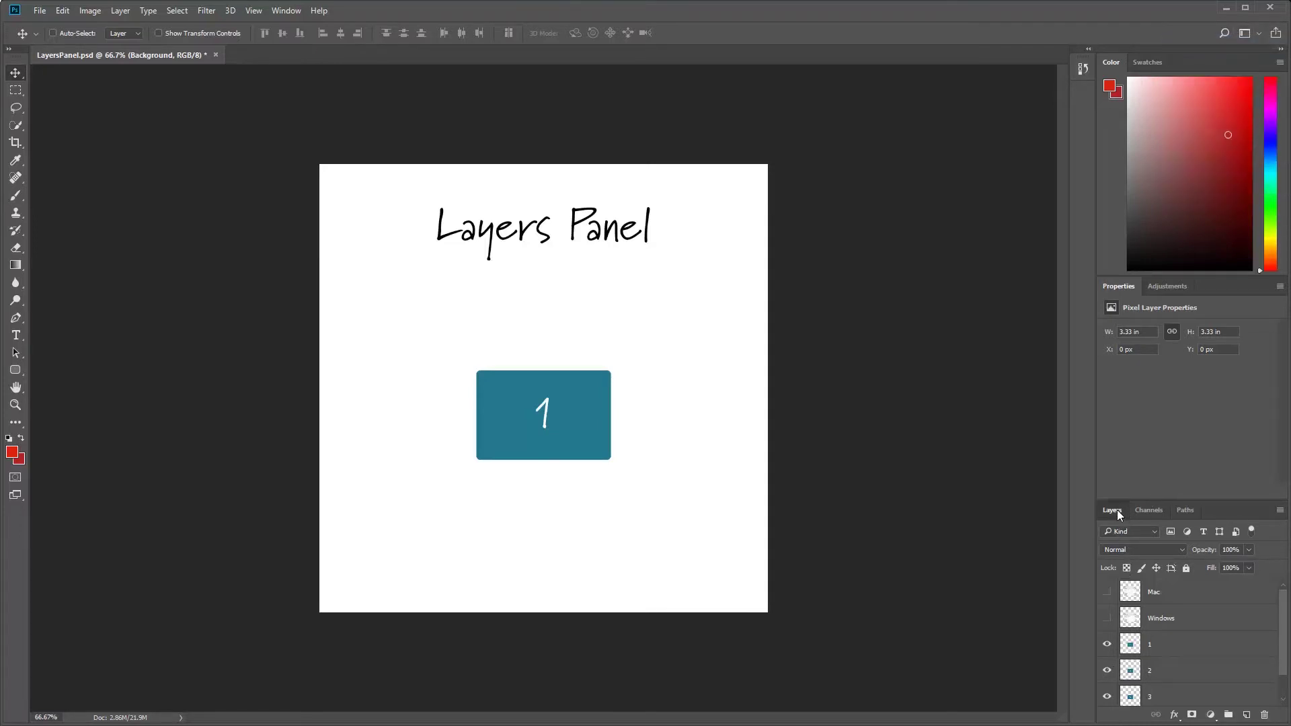
{"action": "left_click_drag", "start_coordinate": [1117, 511], "coordinate": [865, 165]}
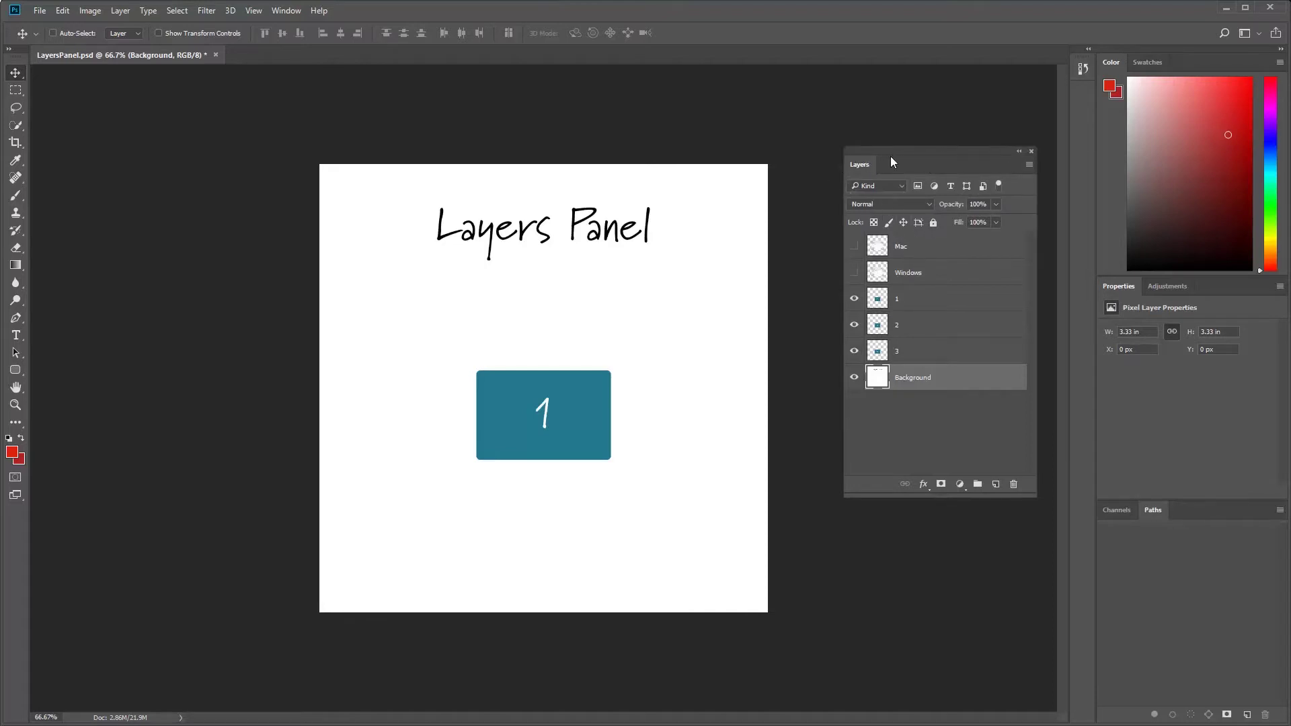
- Close the floating Layers panel and restore it from the Window menu
{"action": "left_click", "coordinate": [1032, 151]}
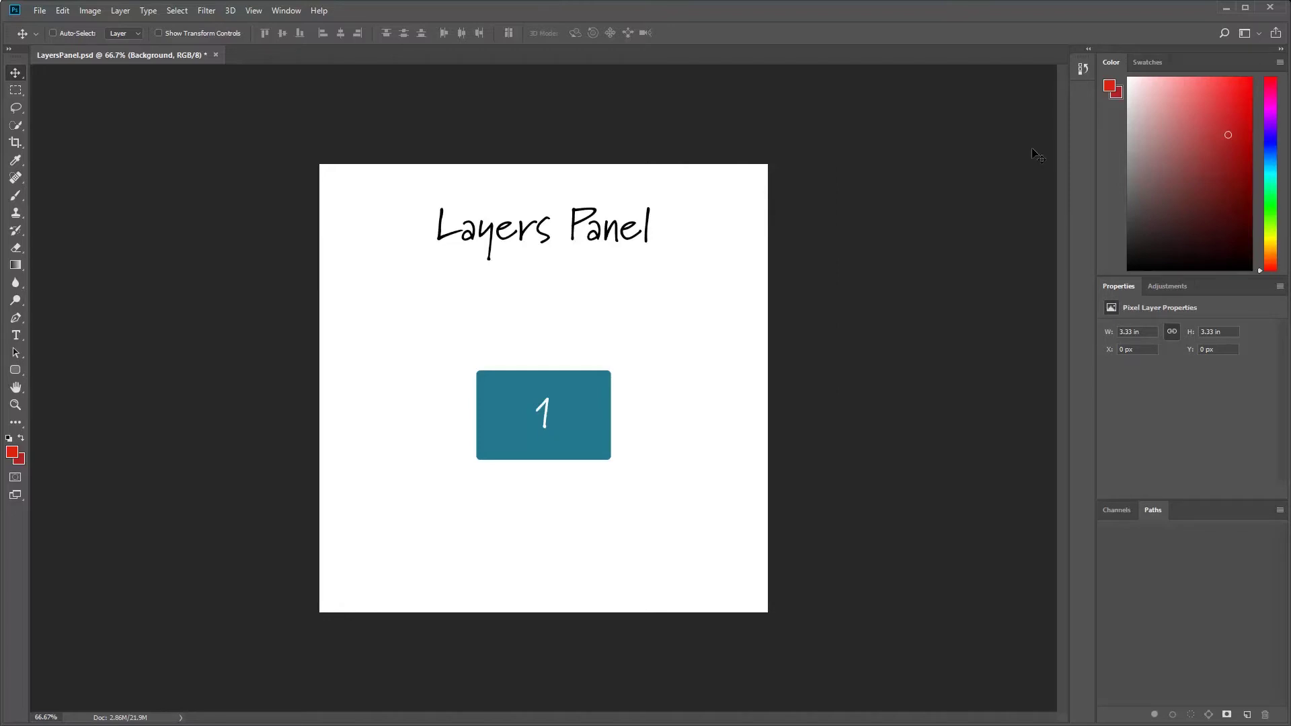
{"action": "left_click", "coordinate": [287, 10]}
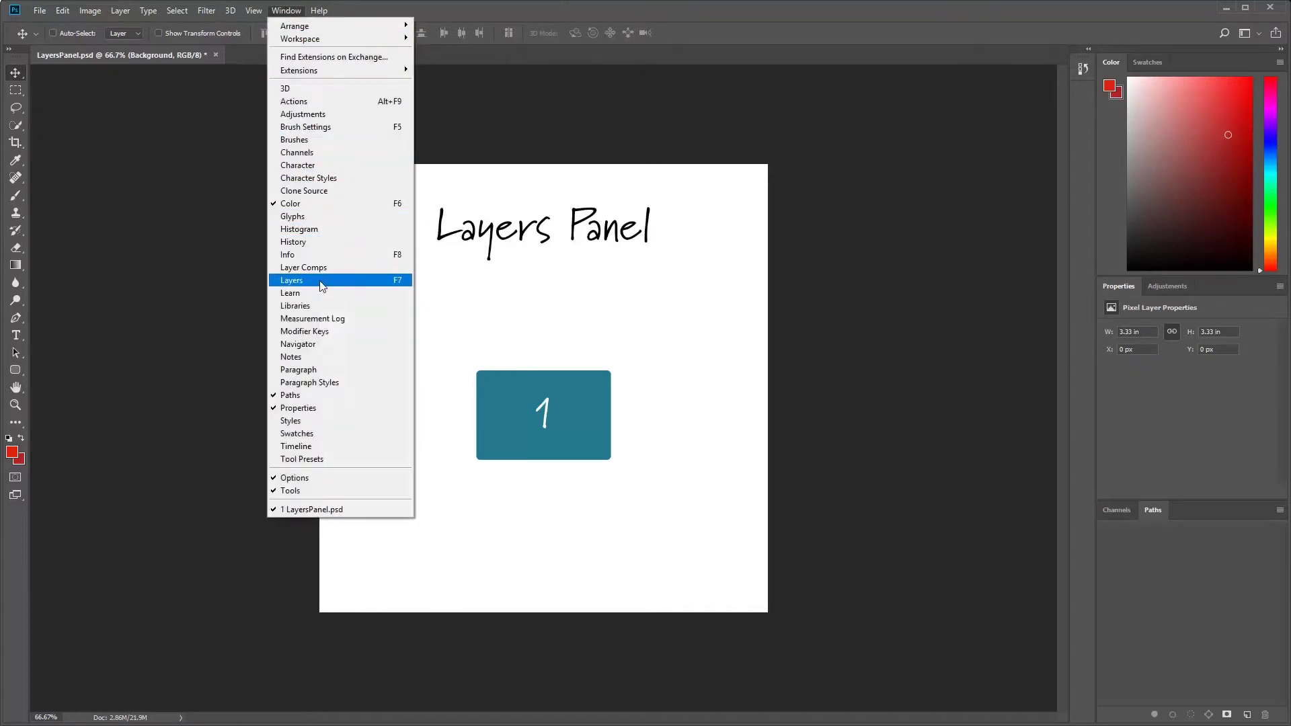
{"action": "left_click", "coordinate": [399, 283]}
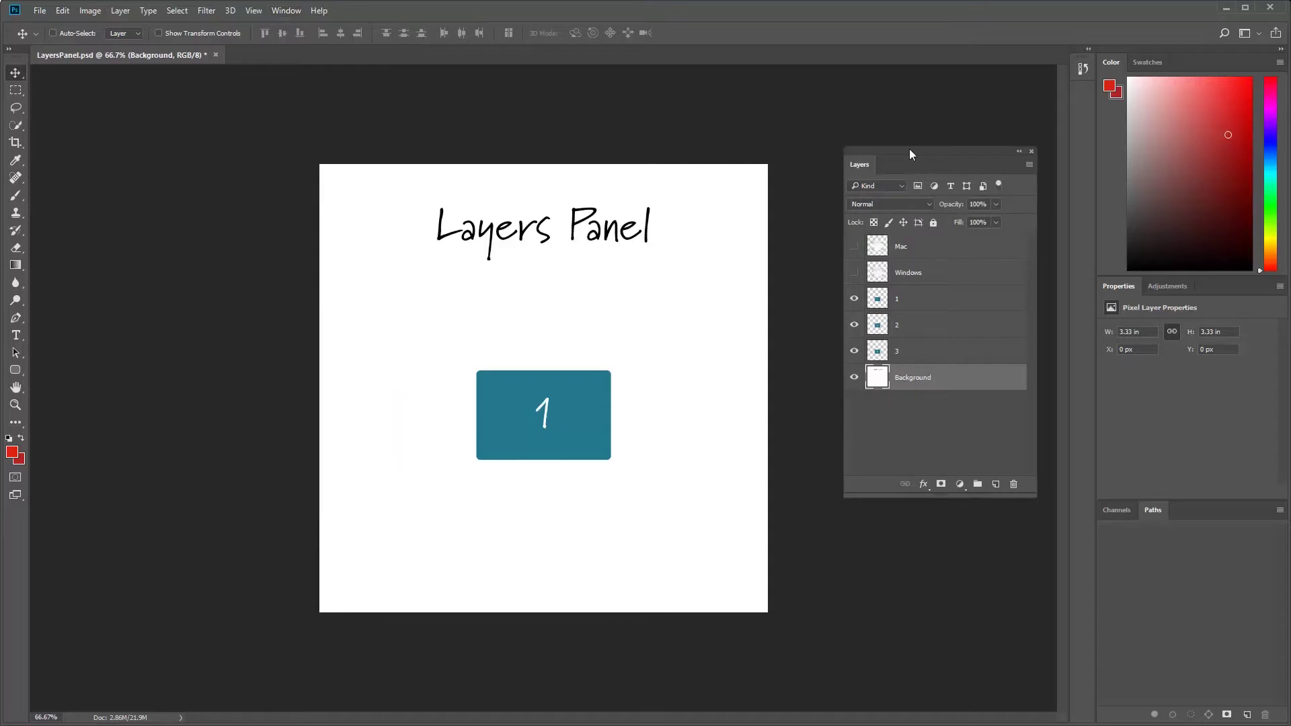
- Collapse and expand the Layers panel, then close it and bring it back via Window > Layers
{"action": "left_click", "coordinate": [1019, 151]}
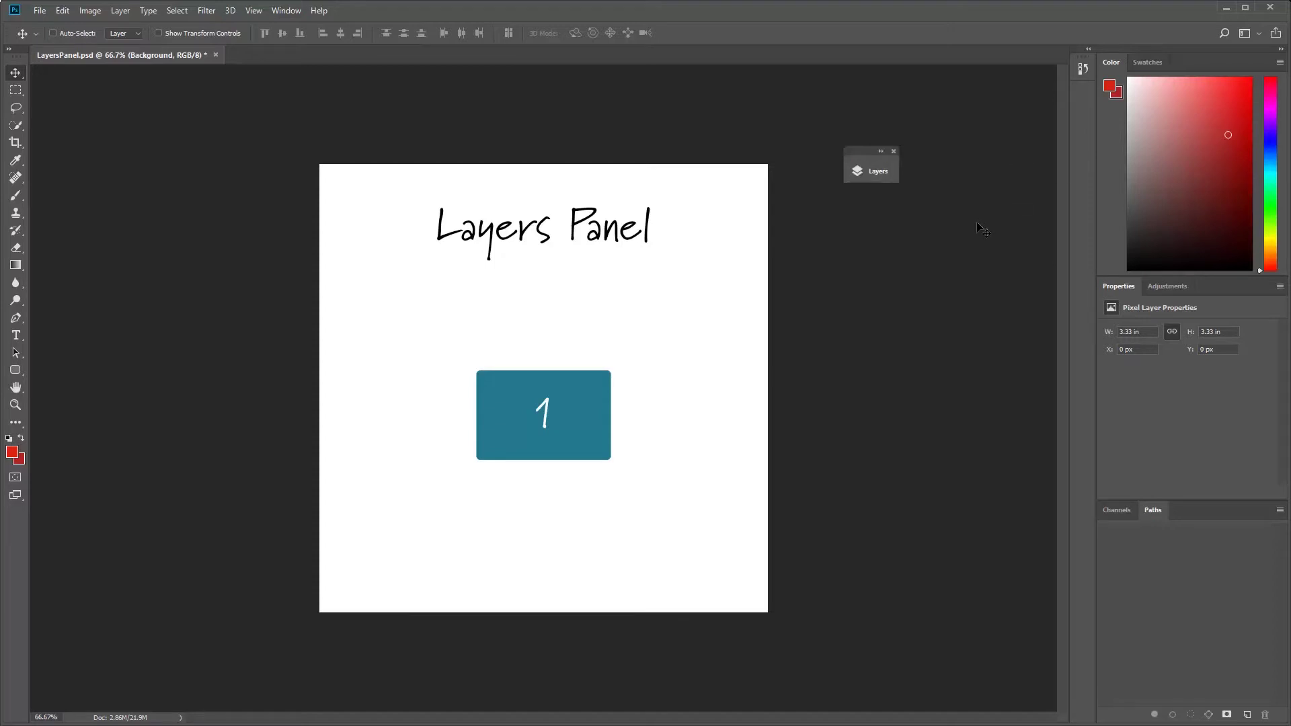
{"action": "left_click", "coordinate": [878, 166]}
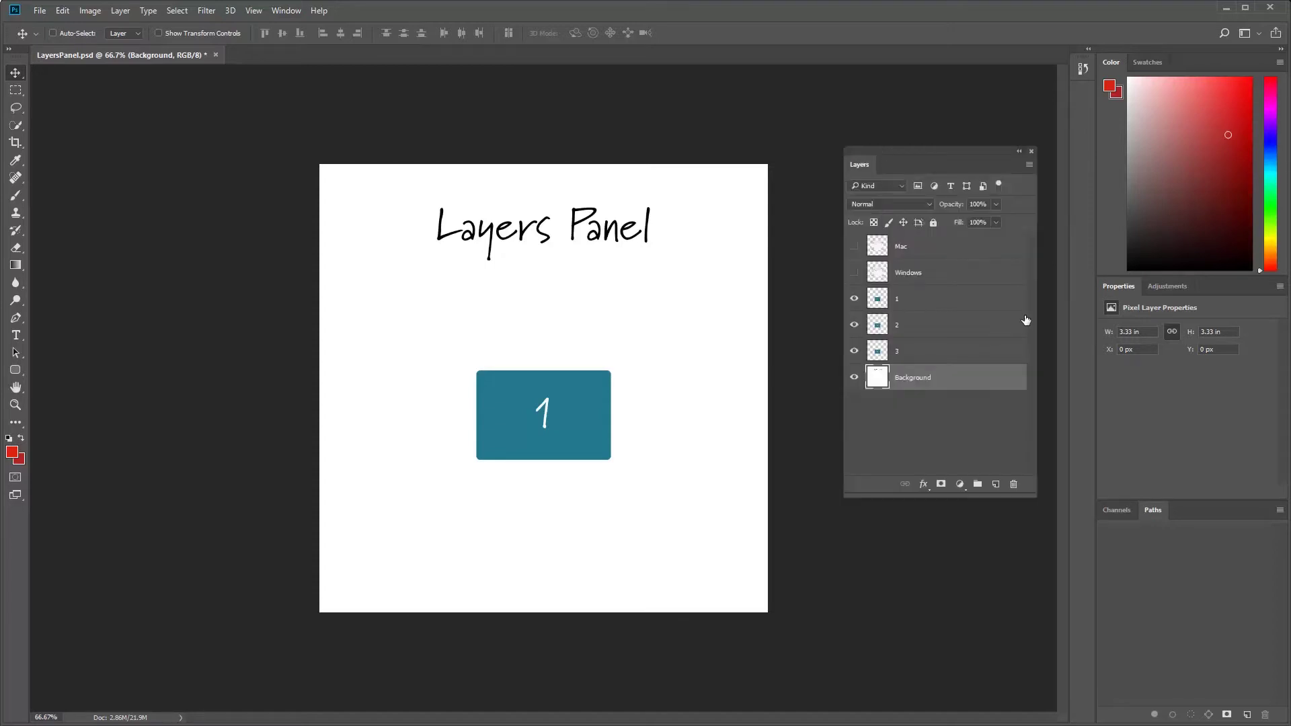
{"action": "left_click", "coordinate": [1032, 151]}
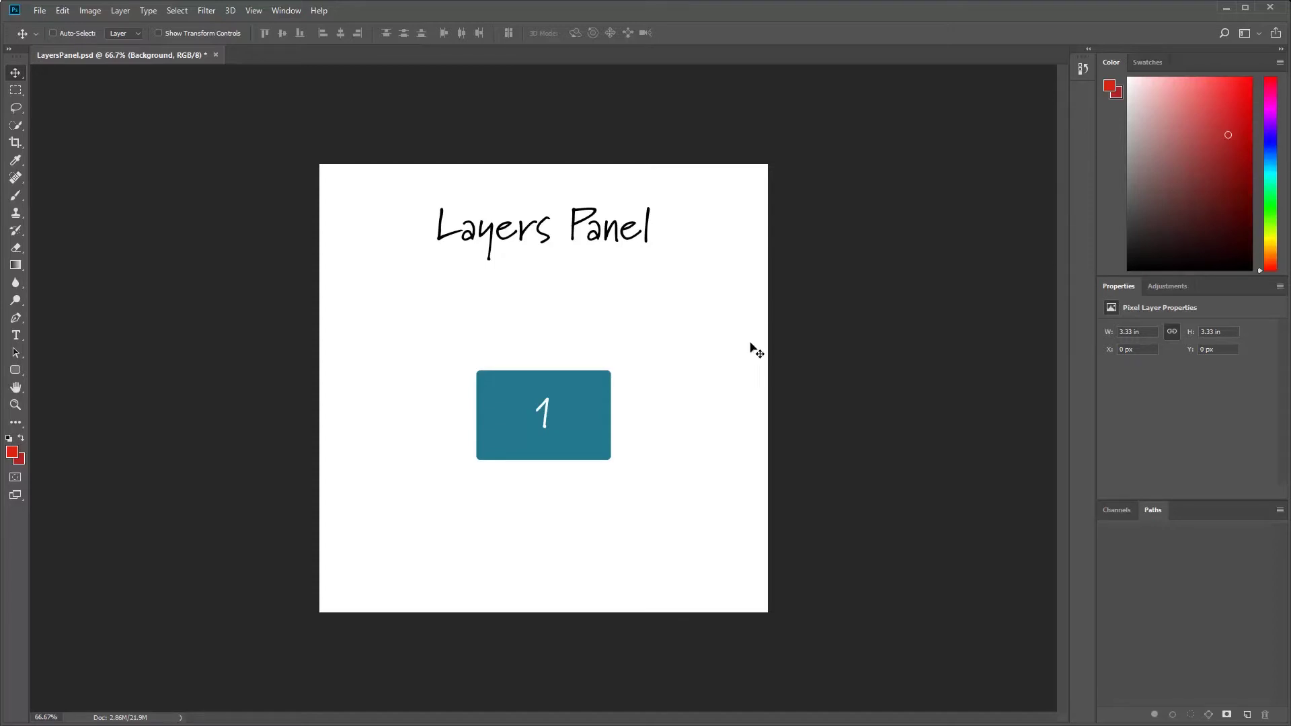
{"action": "left_click", "coordinate": [284, 19]}
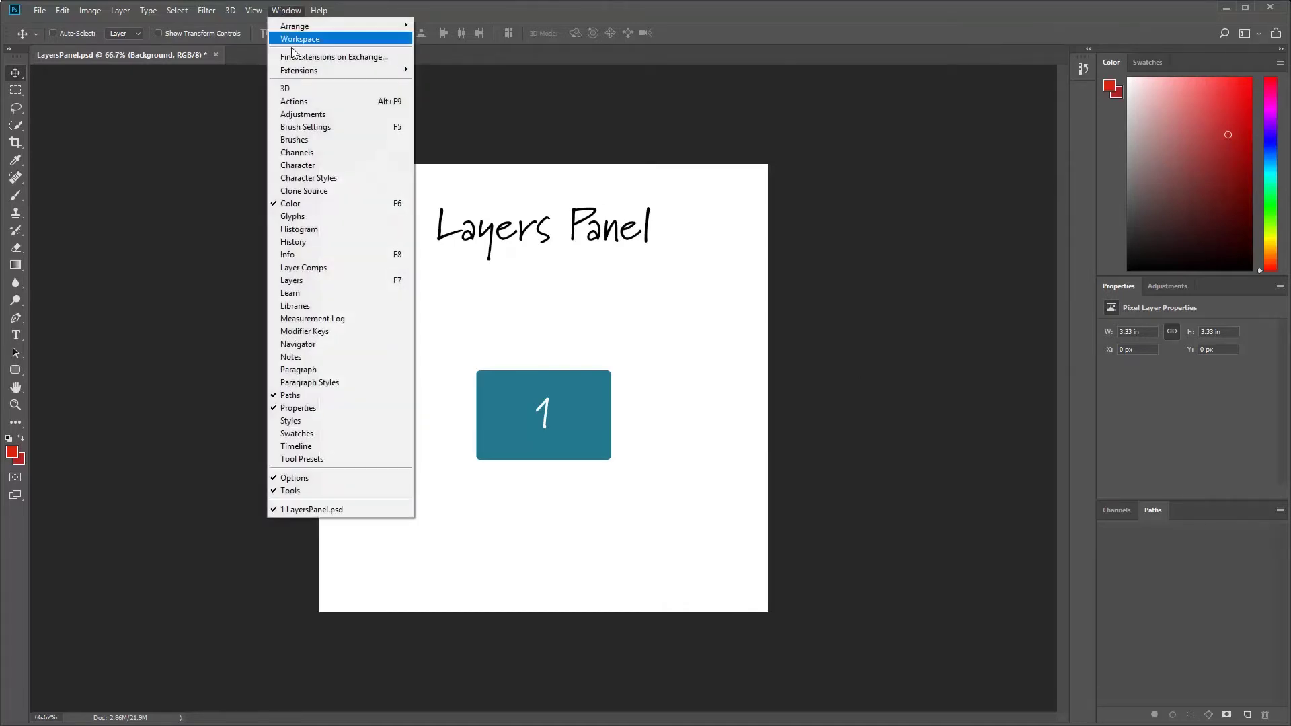
{"action": "left_click", "coordinate": [328, 280]}
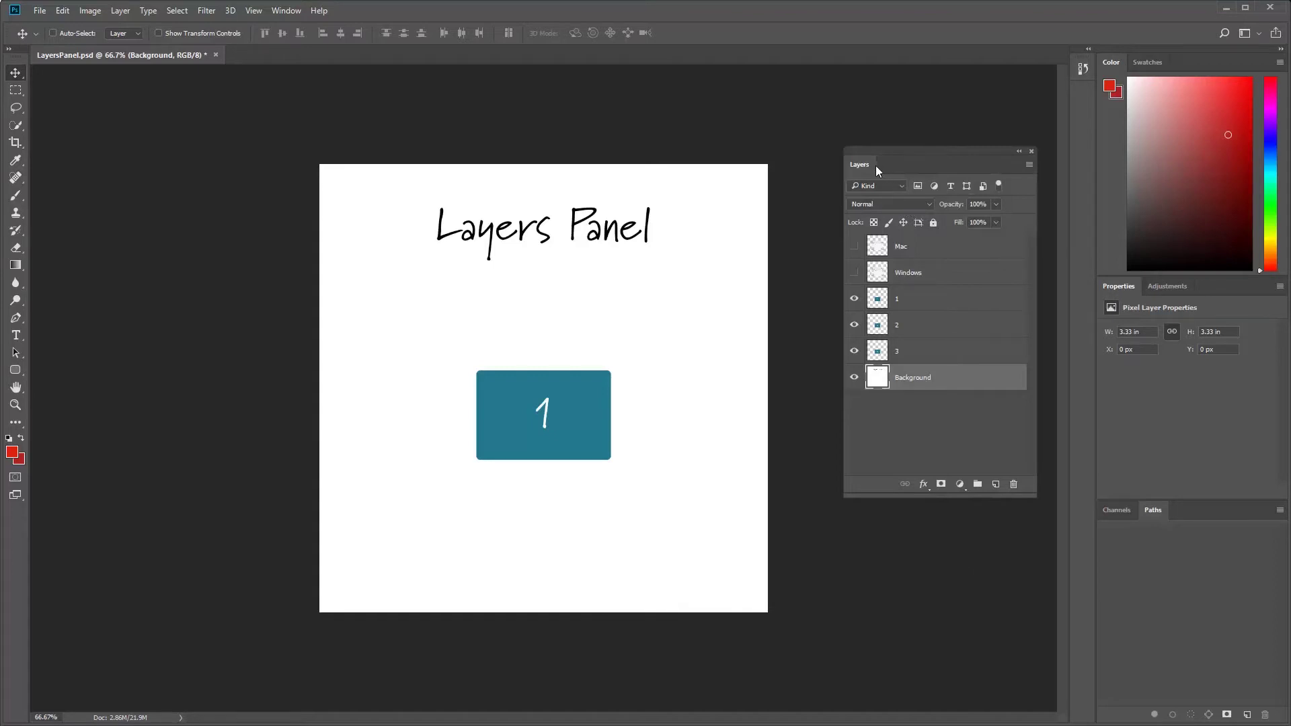
{"action": "left_click", "coordinate": [1030, 165]}
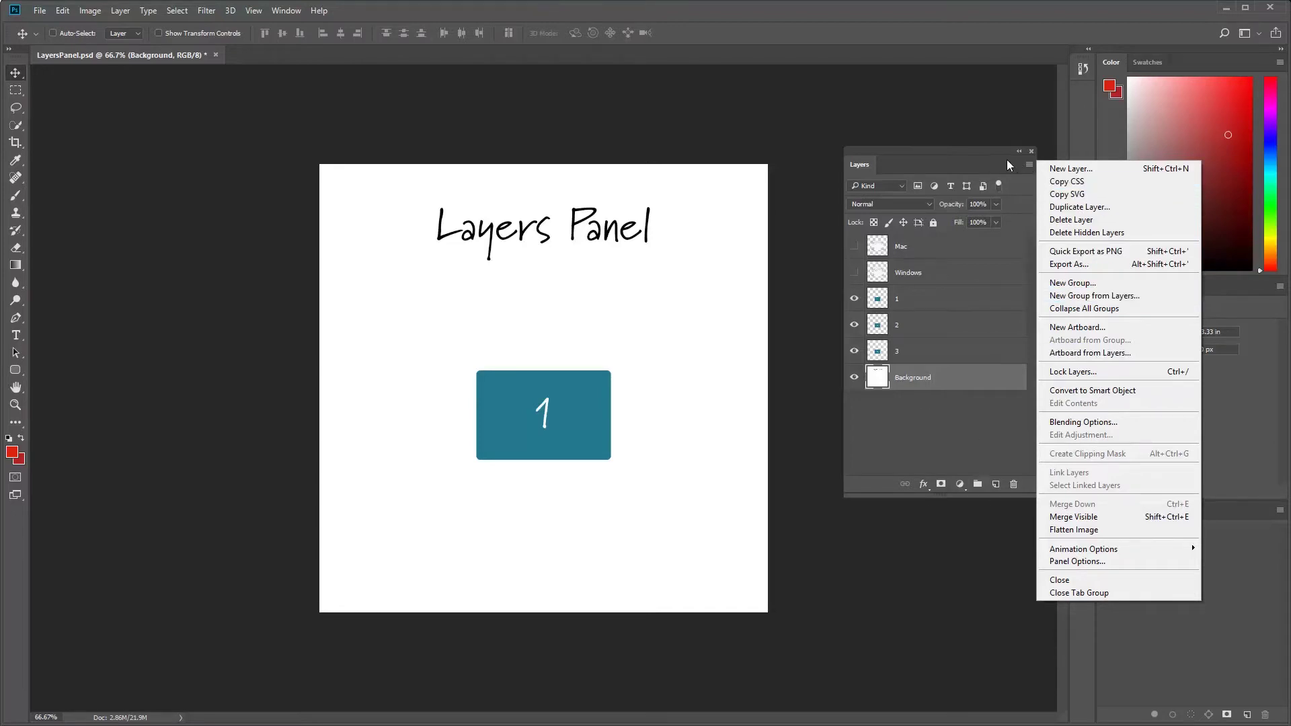
{"action": "left_click", "coordinate": [1030, 165]}
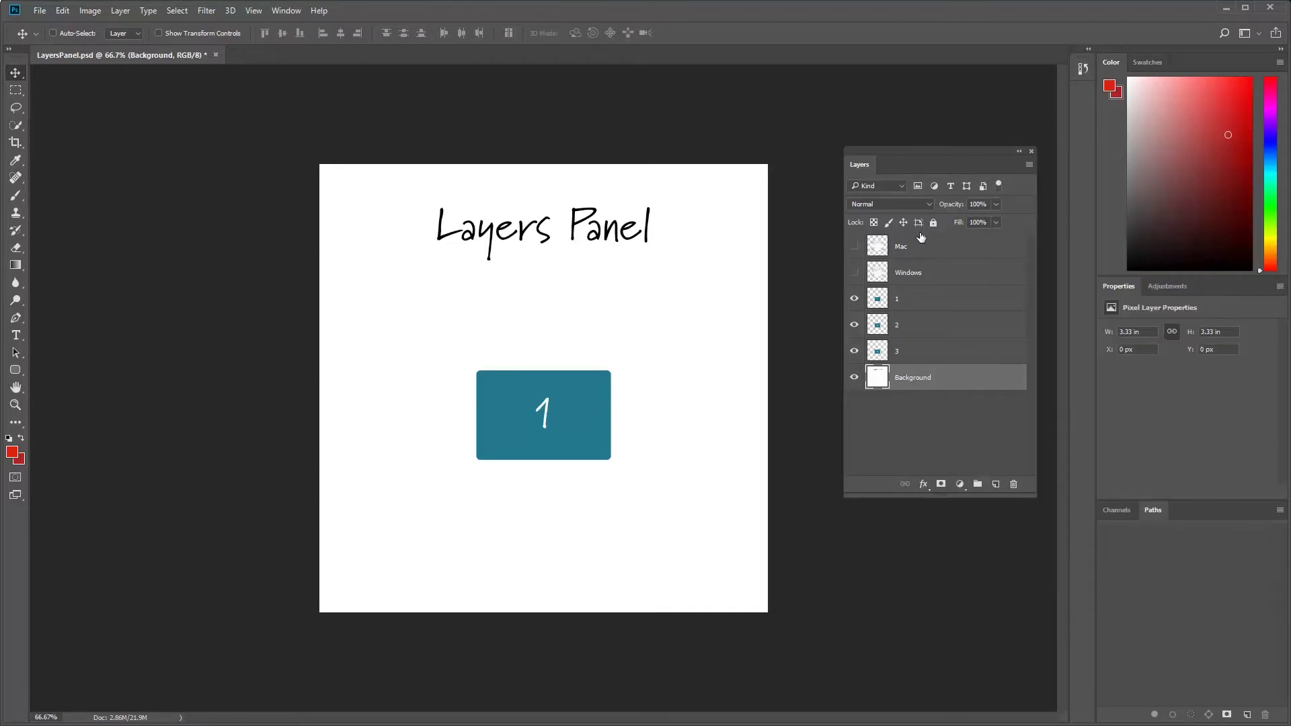
{"action": "left_click", "coordinate": [123, 10]}
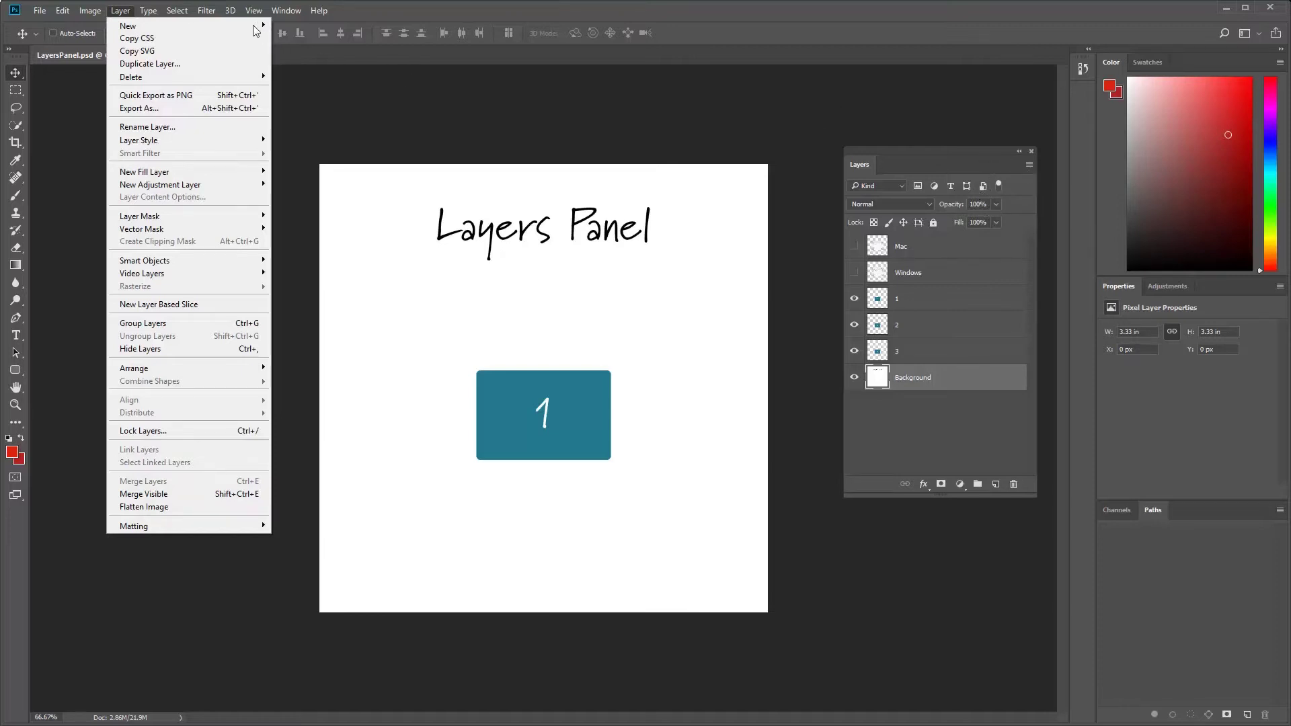
{"action": "left_click", "coordinate": [954, 429]}
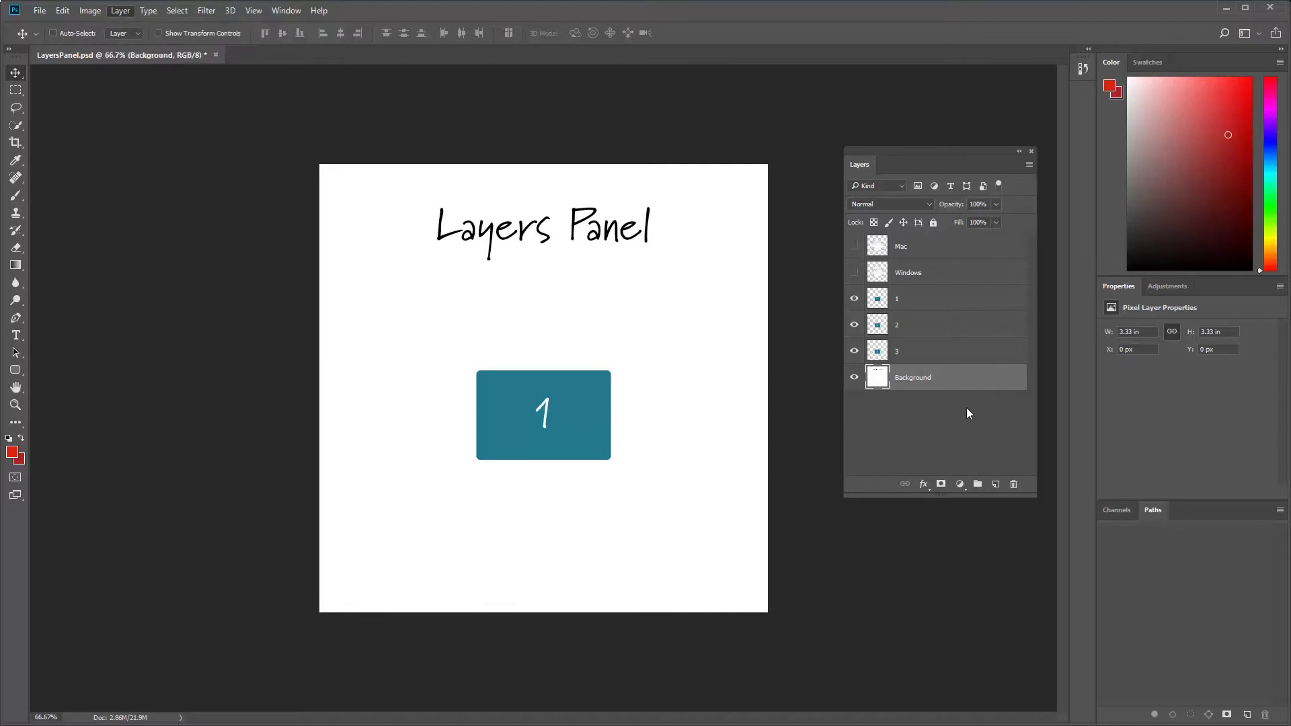
{"action": "left_click", "coordinate": [966, 407]}
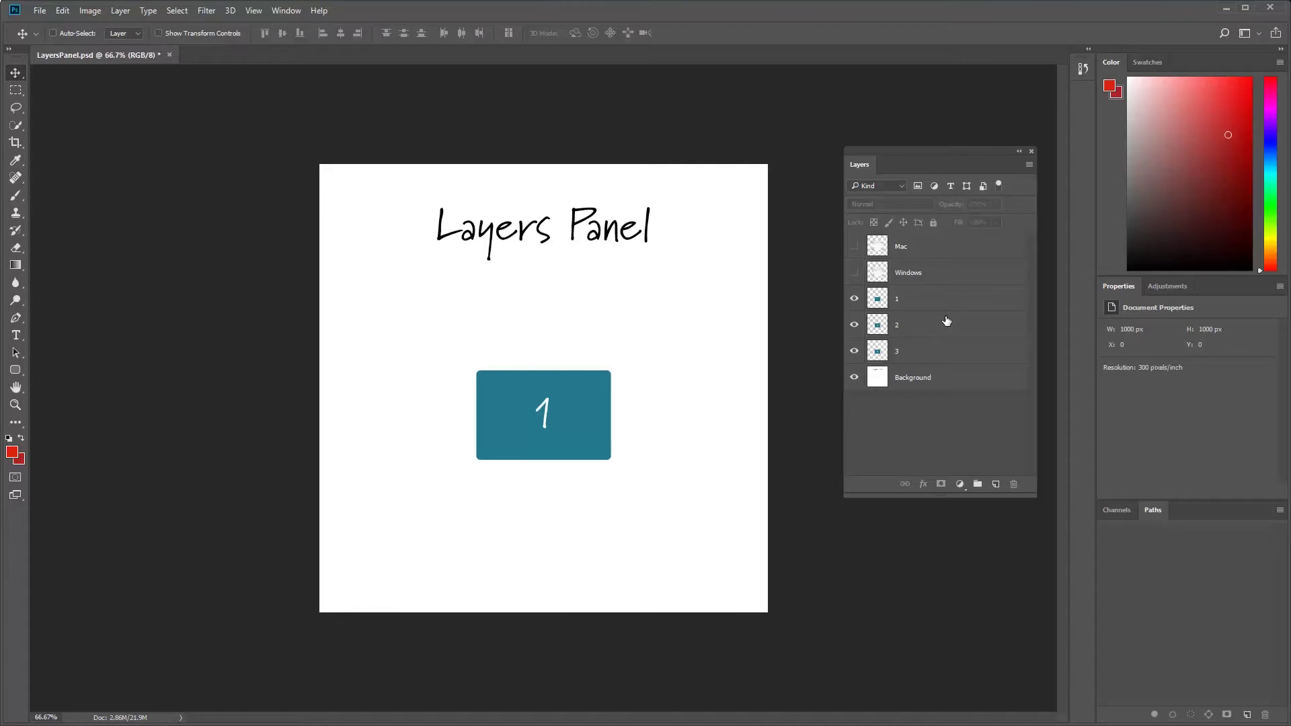
- Hide layers 1, 2 and 3 in turn to reveal each box, then show all three again
{"action": "left_click", "coordinate": [854, 300]}
{"action": "left_click", "coordinate": [856, 305]}
{"action": "left_click", "coordinate": [855, 299]}
{"action": "left_click", "coordinate": [854, 325]}
{"action": "left_click", "coordinate": [855, 351]}
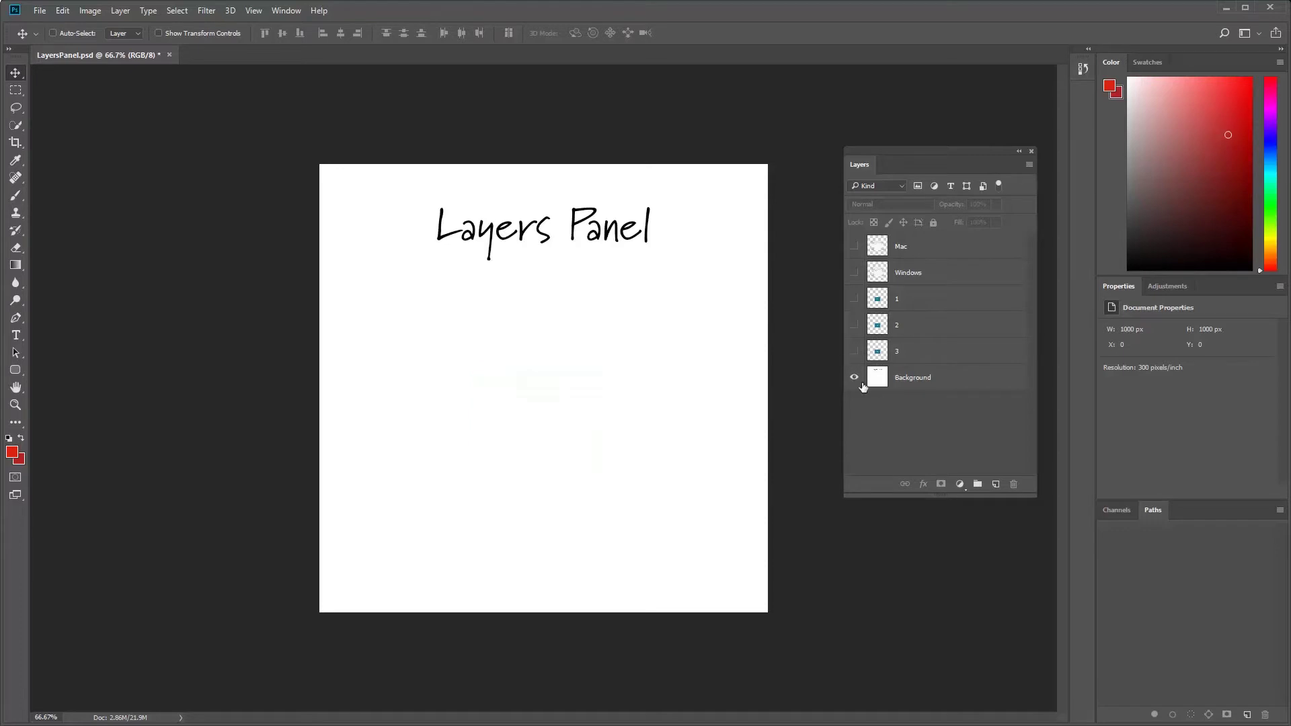
{"action": "left_click", "coordinate": [855, 351]}
{"action": "left_click", "coordinate": [855, 326]}
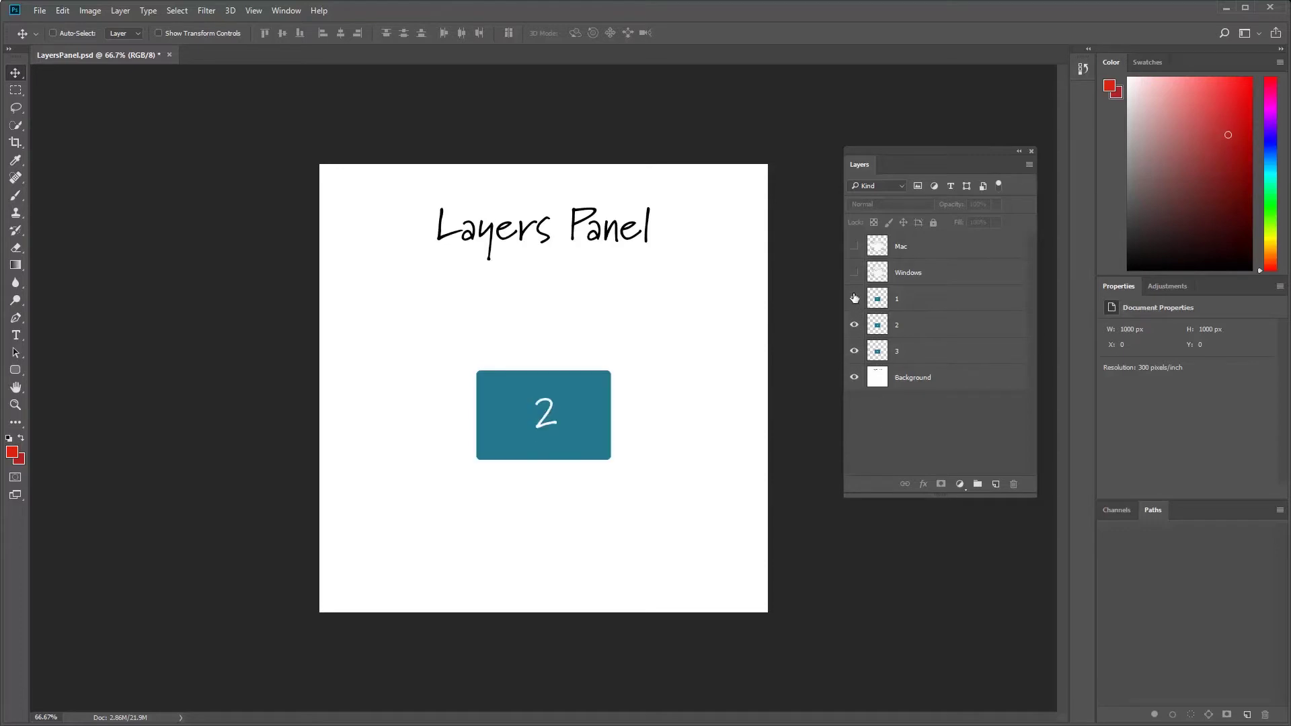
{"action": "left_click", "coordinate": [855, 298]}
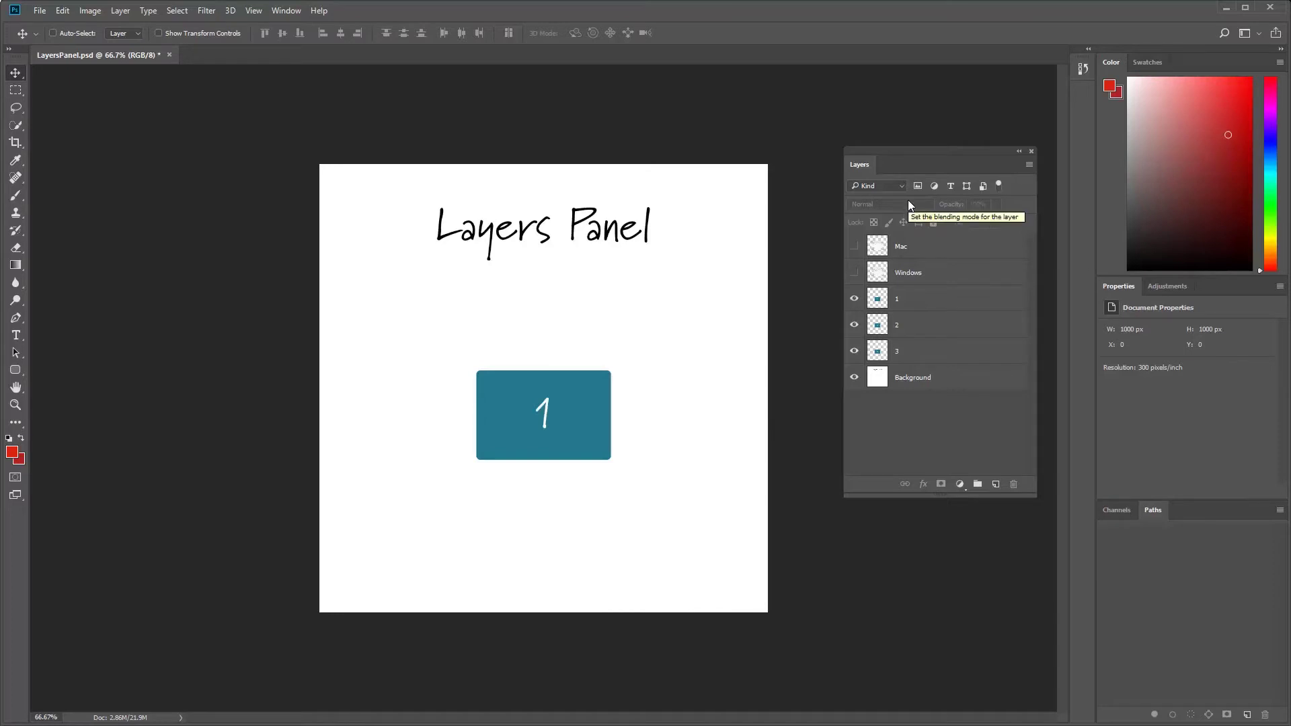
- Filter the layer list by name, trying 'm' and then '1'
{"action": "left_click", "coordinate": [871, 186]}
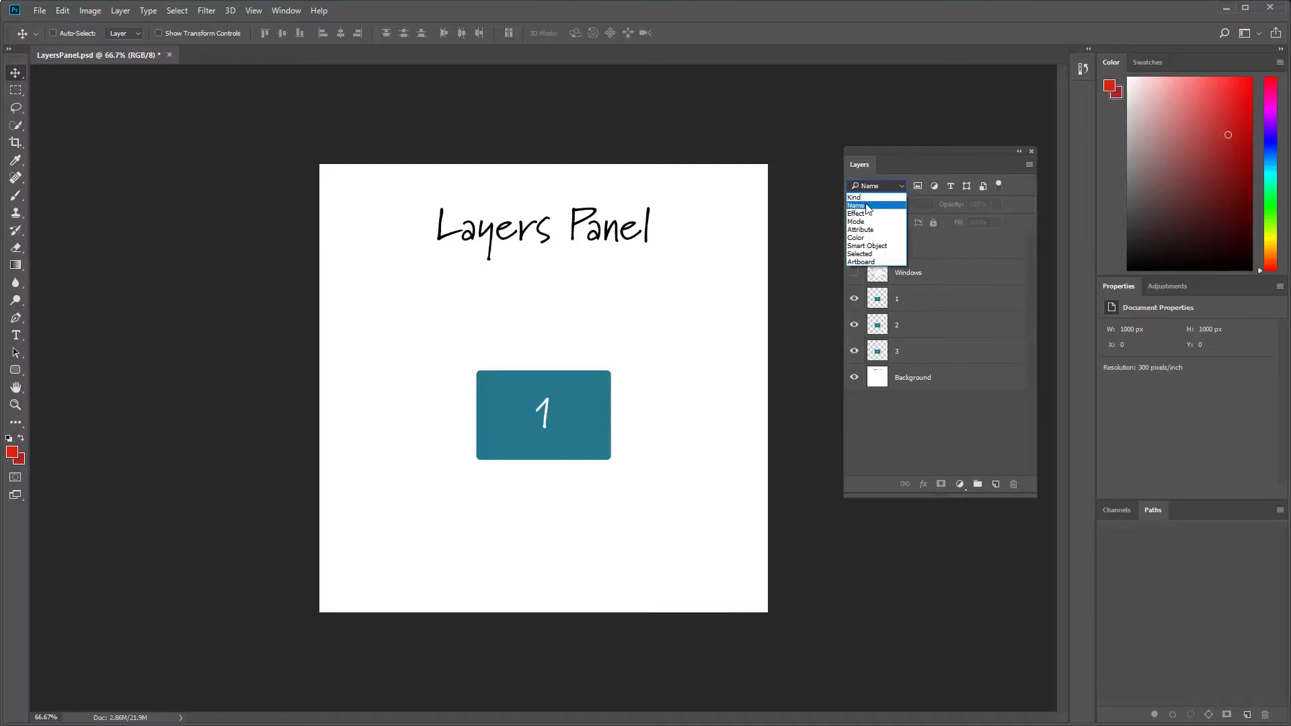
{"action": "left_click", "coordinate": [865, 204]}
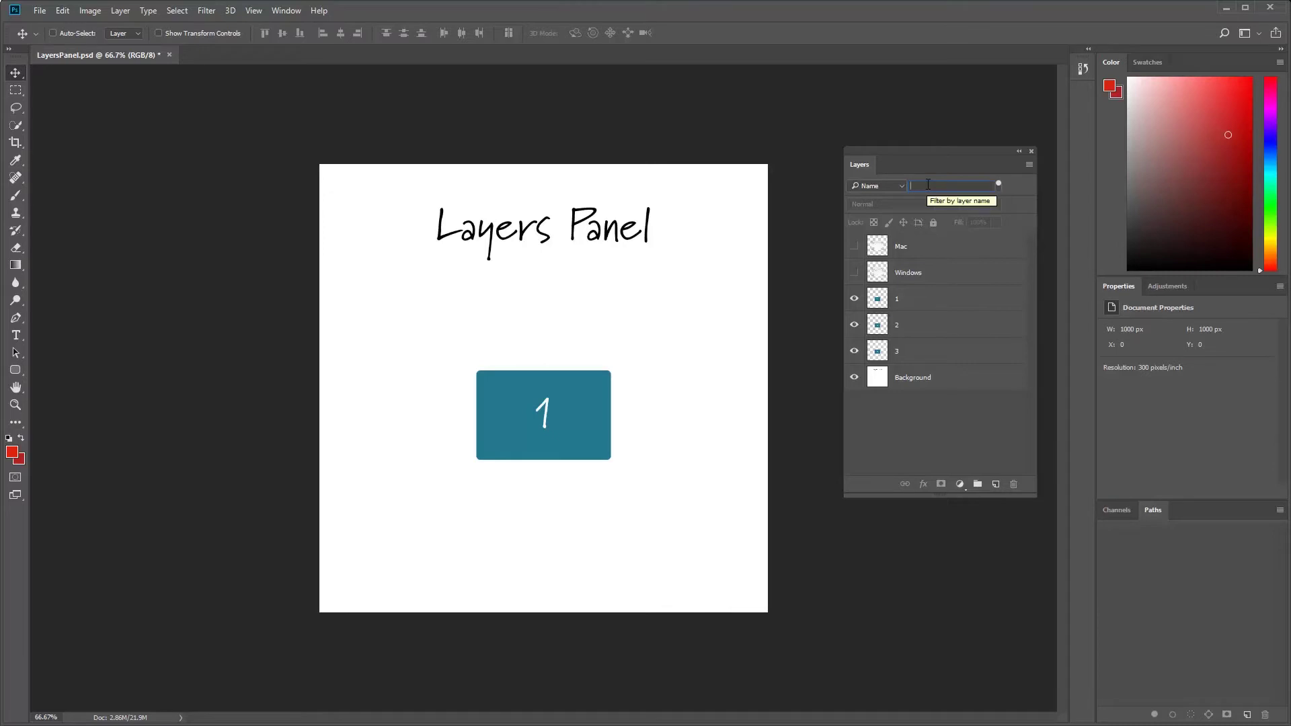
{"action": "type", "text": "m"}
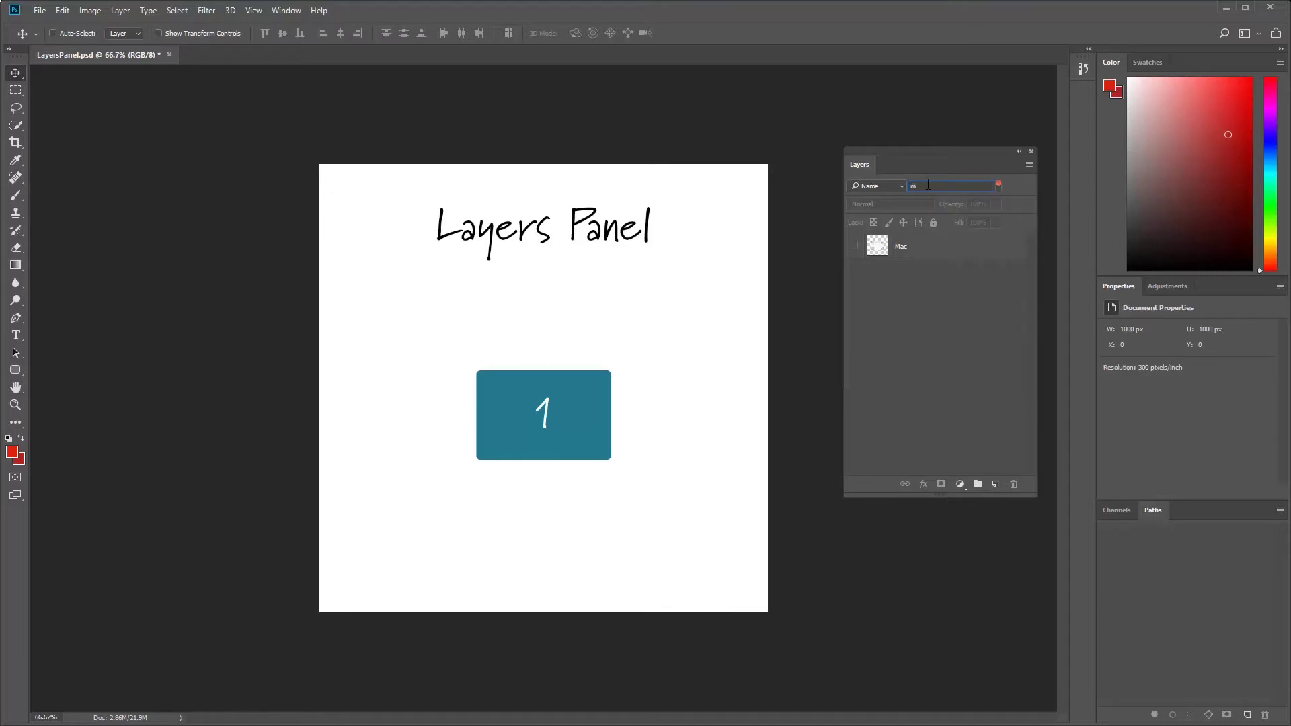
{"action": "key", "text": "BackSpace"}
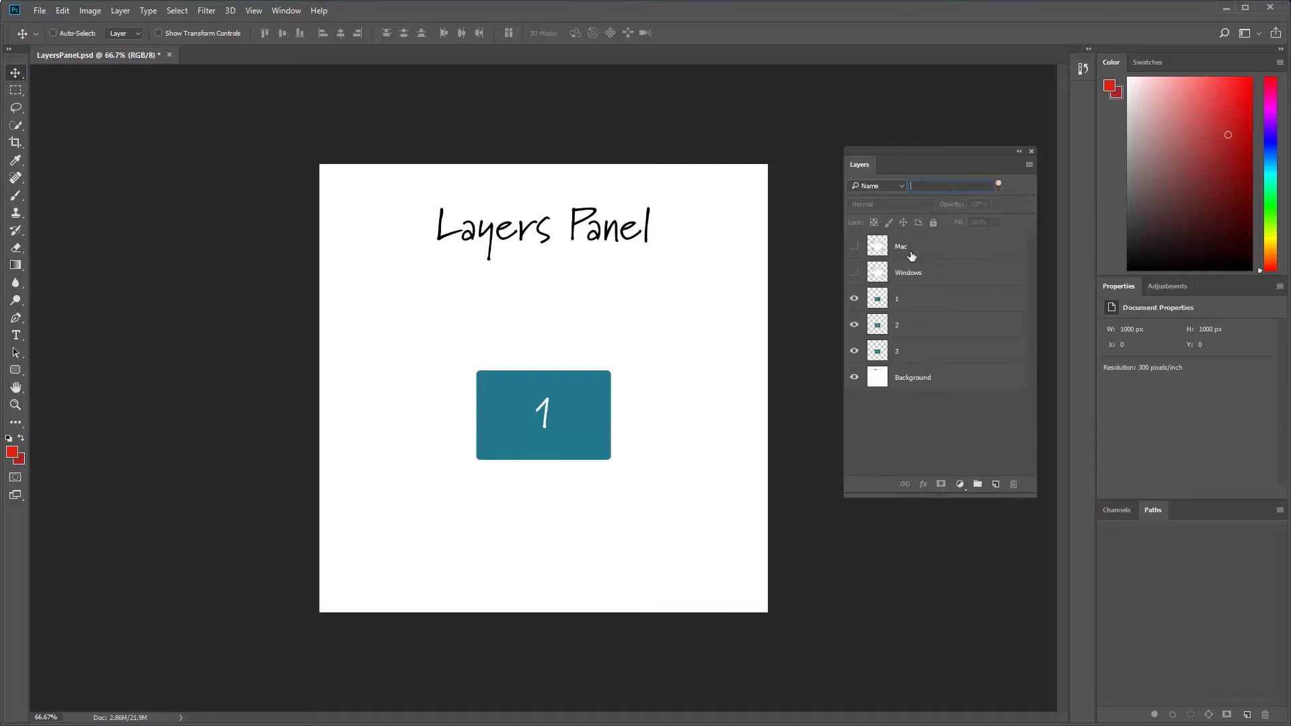
{"action": "type", "text": "1"}
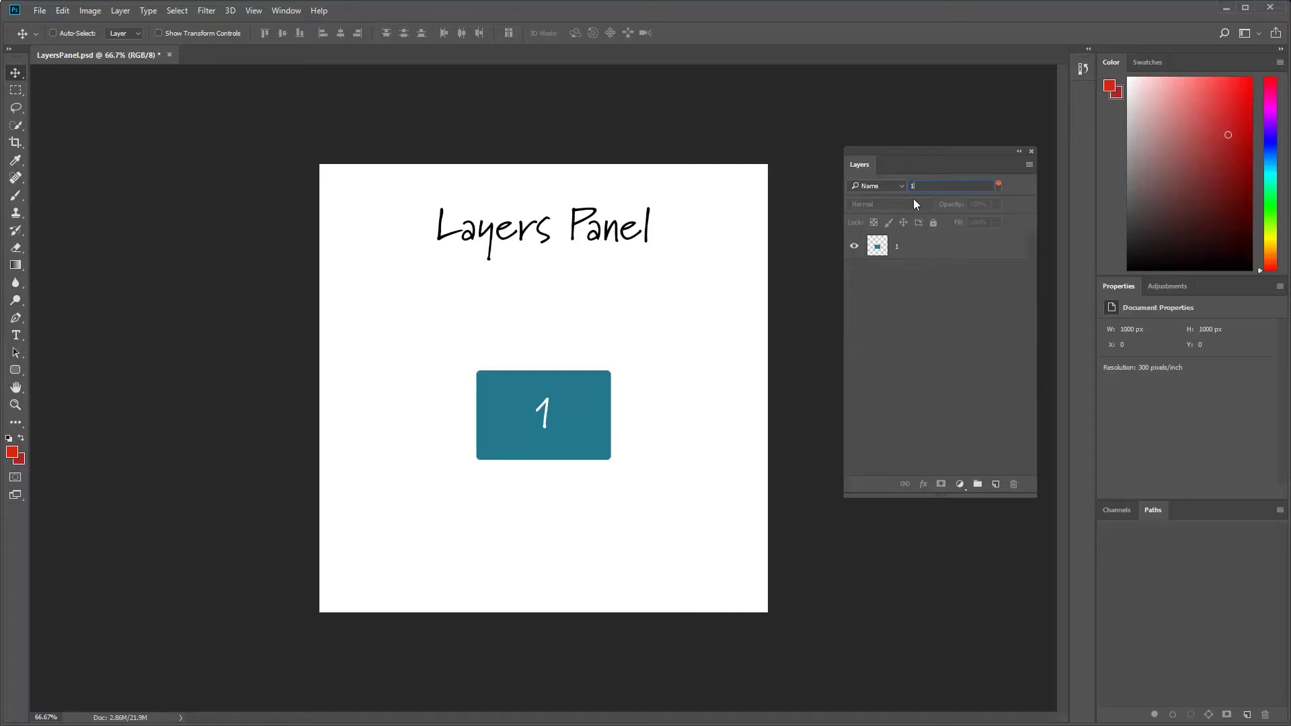
- Toggle the layer filter off and on, then switch it back to Kind
{"action": "left_click", "coordinate": [999, 184]}
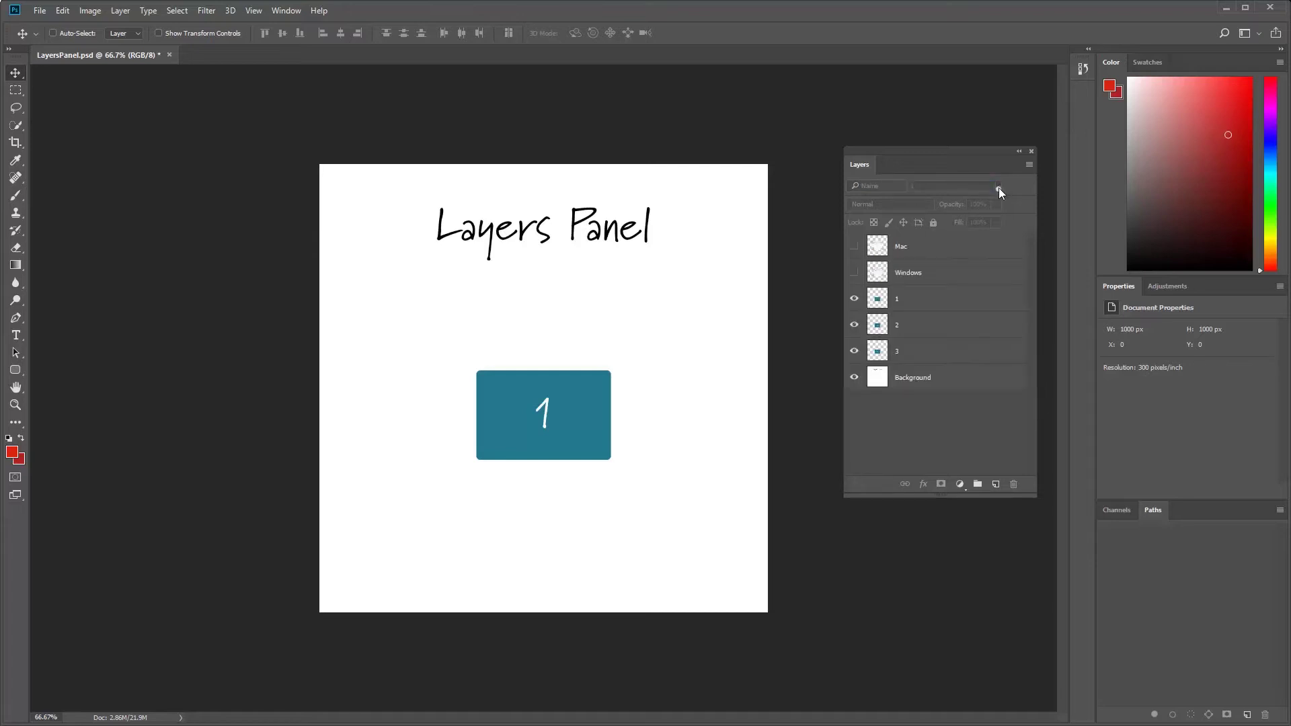
{"action": "left_click", "coordinate": [999, 186]}
{"action": "left_click", "coordinate": [900, 184]}
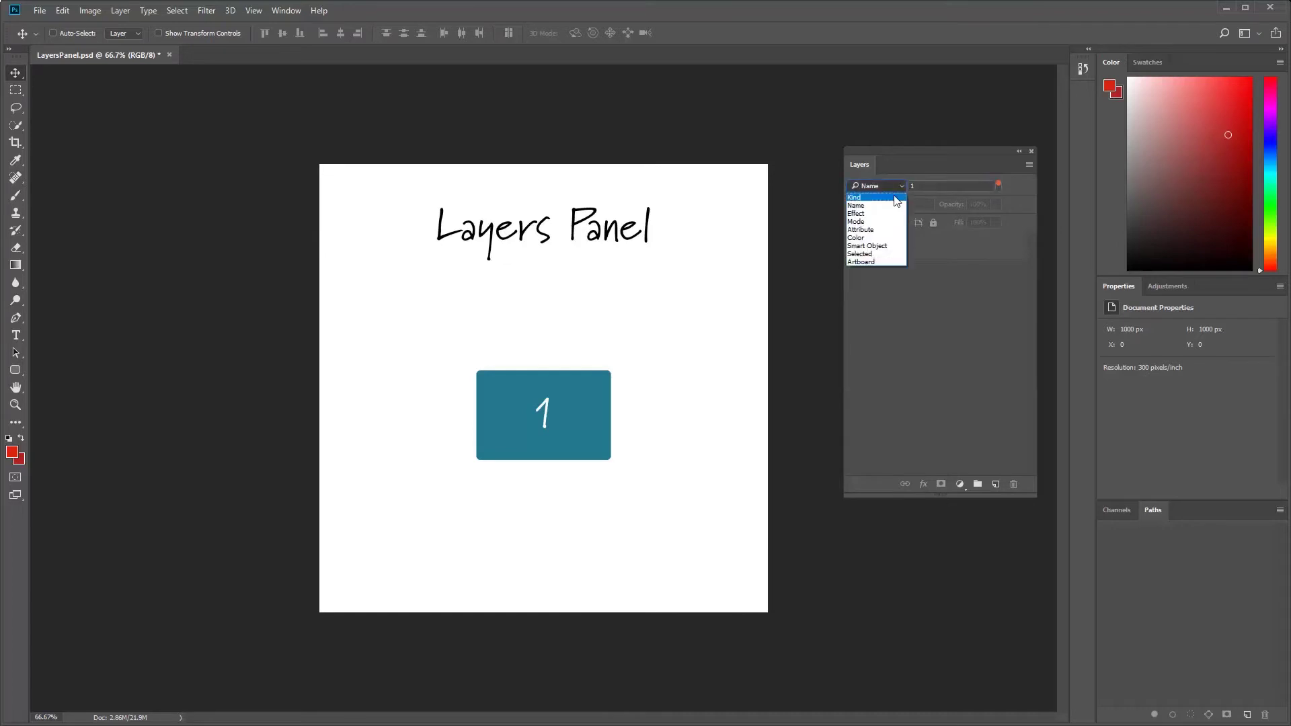
{"action": "left_click", "coordinate": [893, 194]}
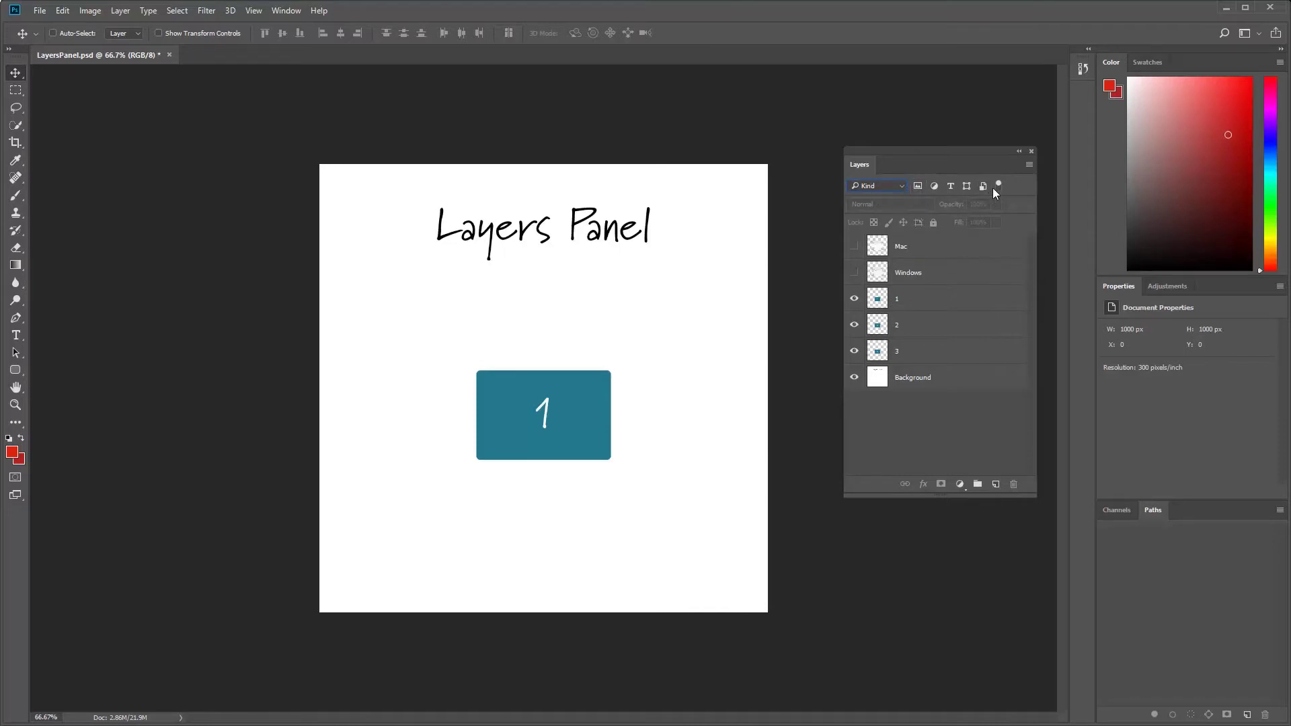
{"action": "left_click", "coordinate": [910, 302]}
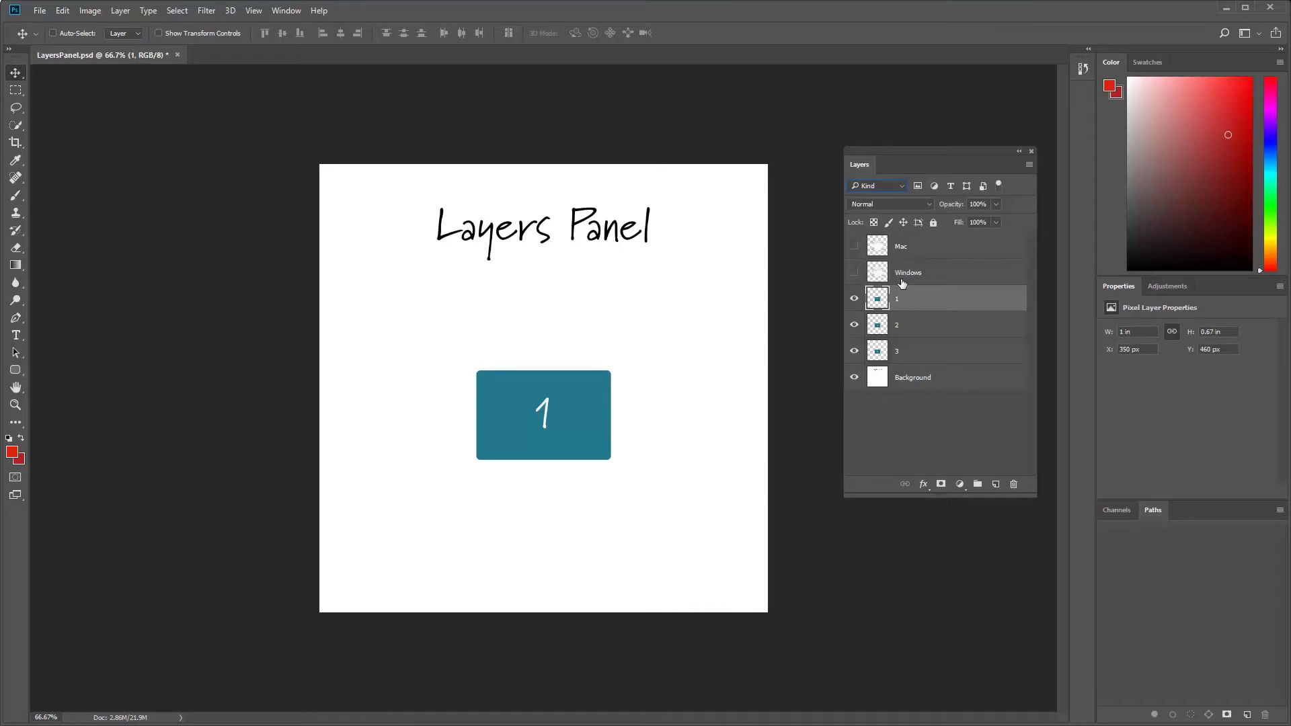
{"action": "left_click", "coordinate": [901, 186]}
{"action": "left_click", "coordinate": [875, 205]}
{"action": "type", "text": "1"}
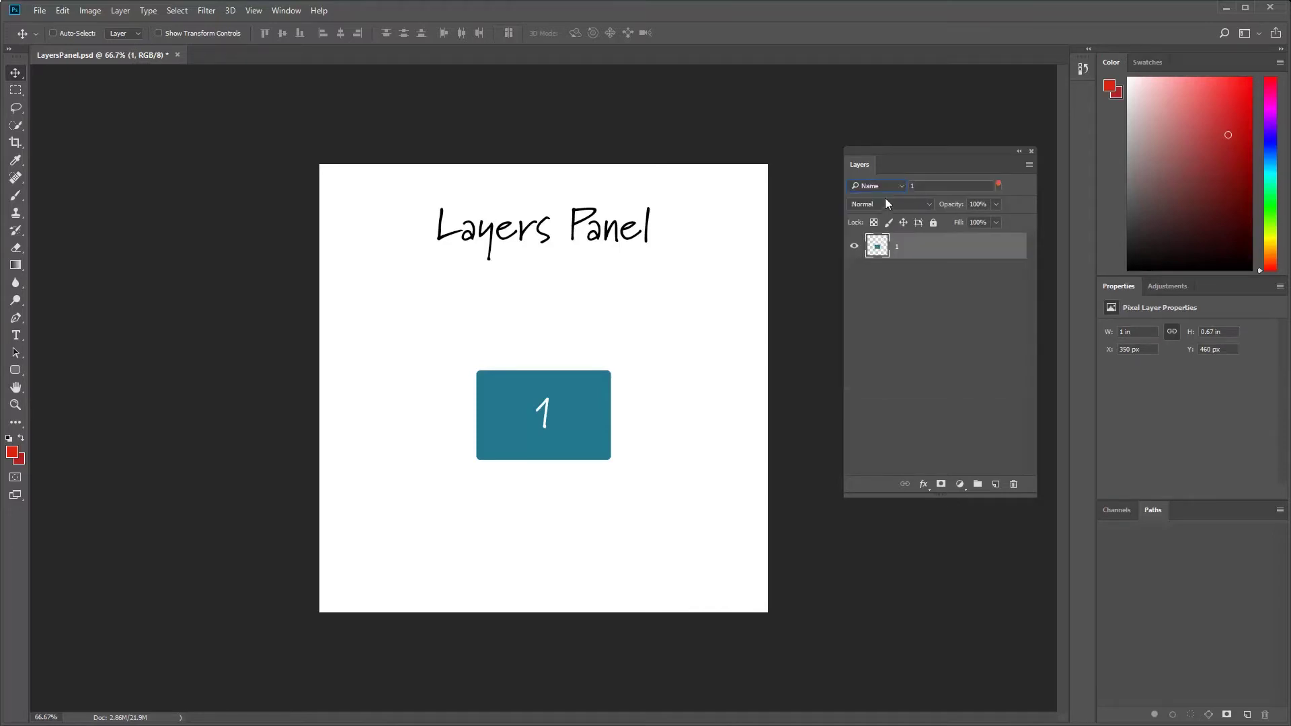
{"action": "left_click", "coordinate": [903, 186]}
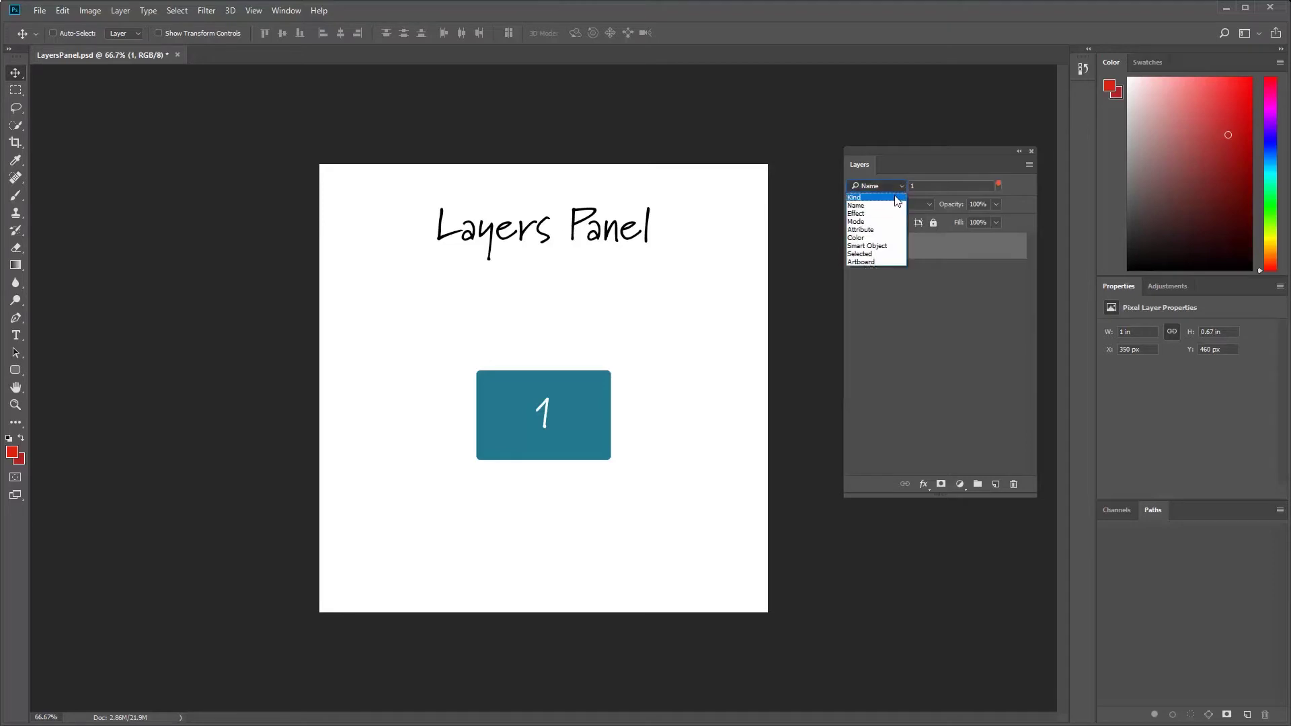
{"action": "left_click", "coordinate": [881, 195]}
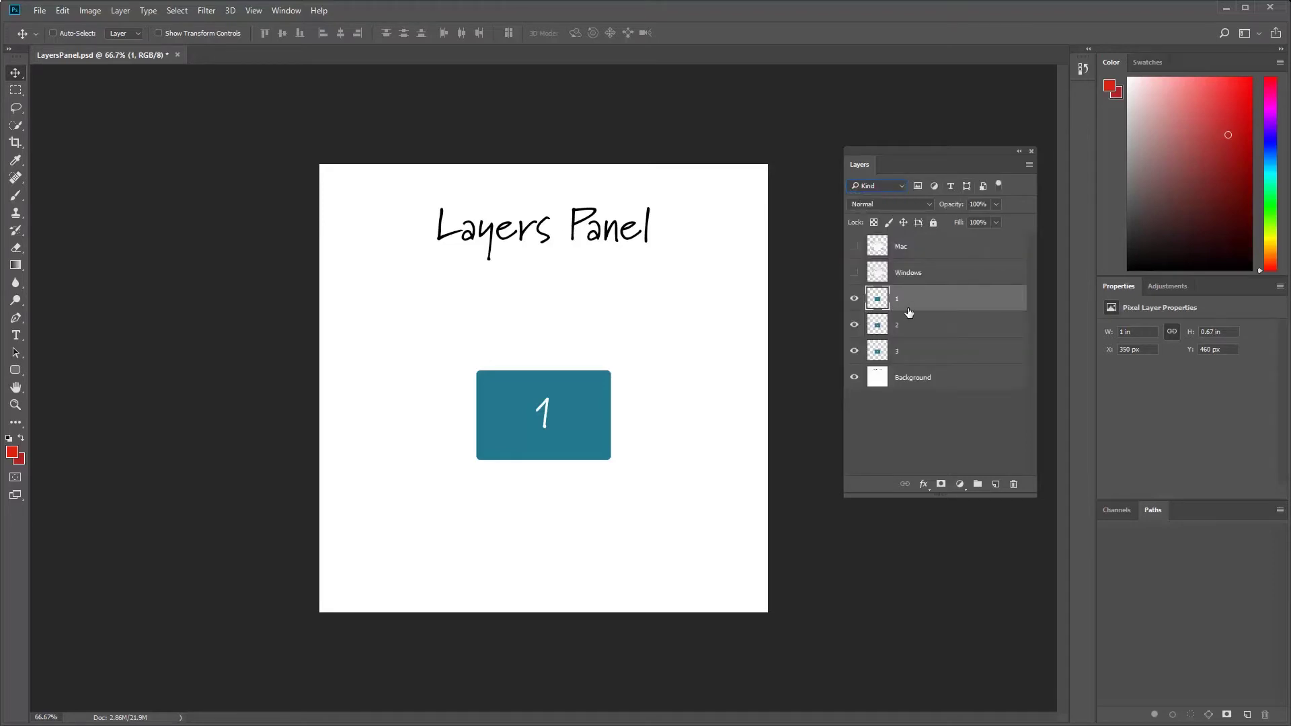
{"action": "left_click", "coordinate": [936, 401]}
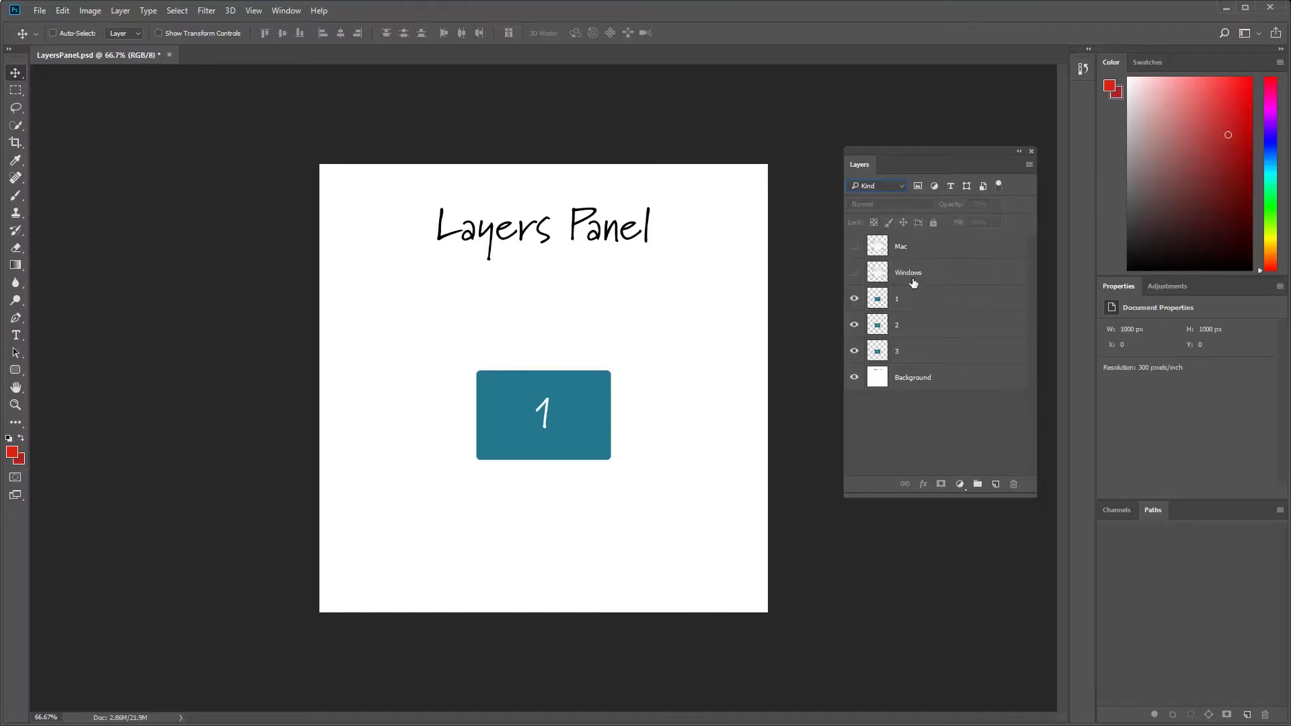
{"action": "left_click", "coordinate": [922, 304]}
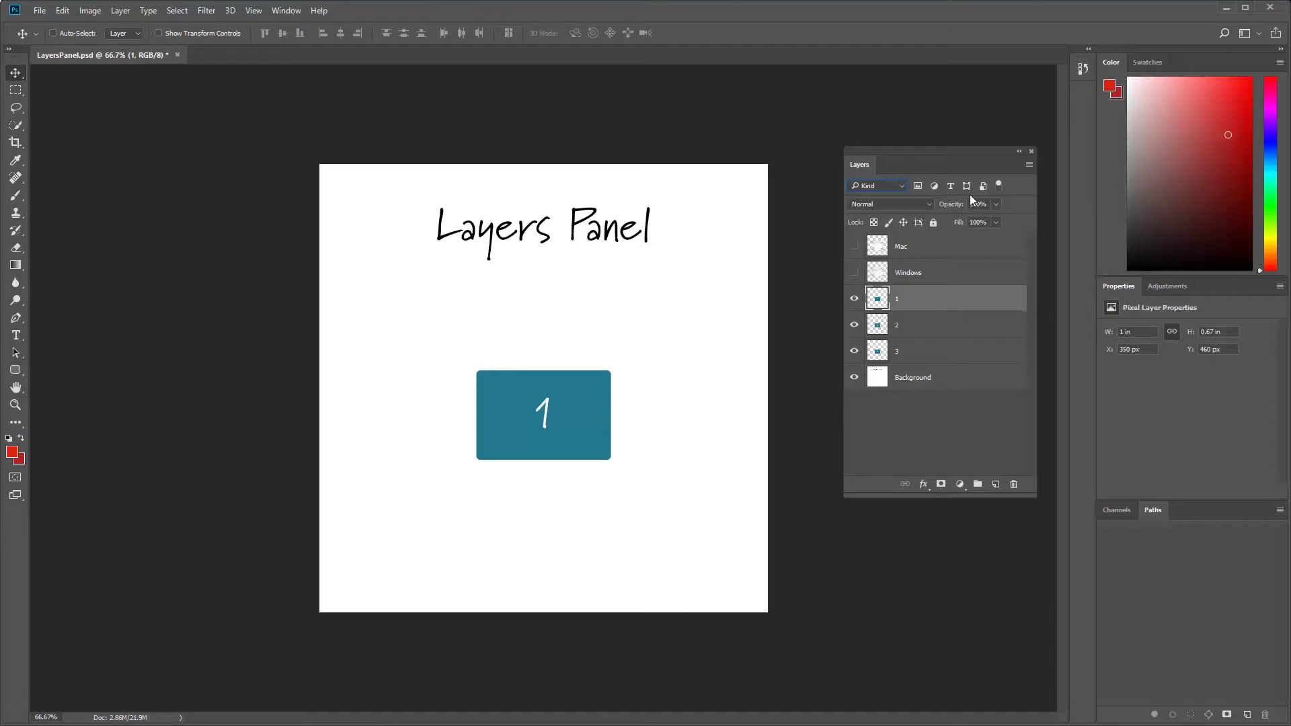
{"action": "left_click", "coordinate": [904, 204]}
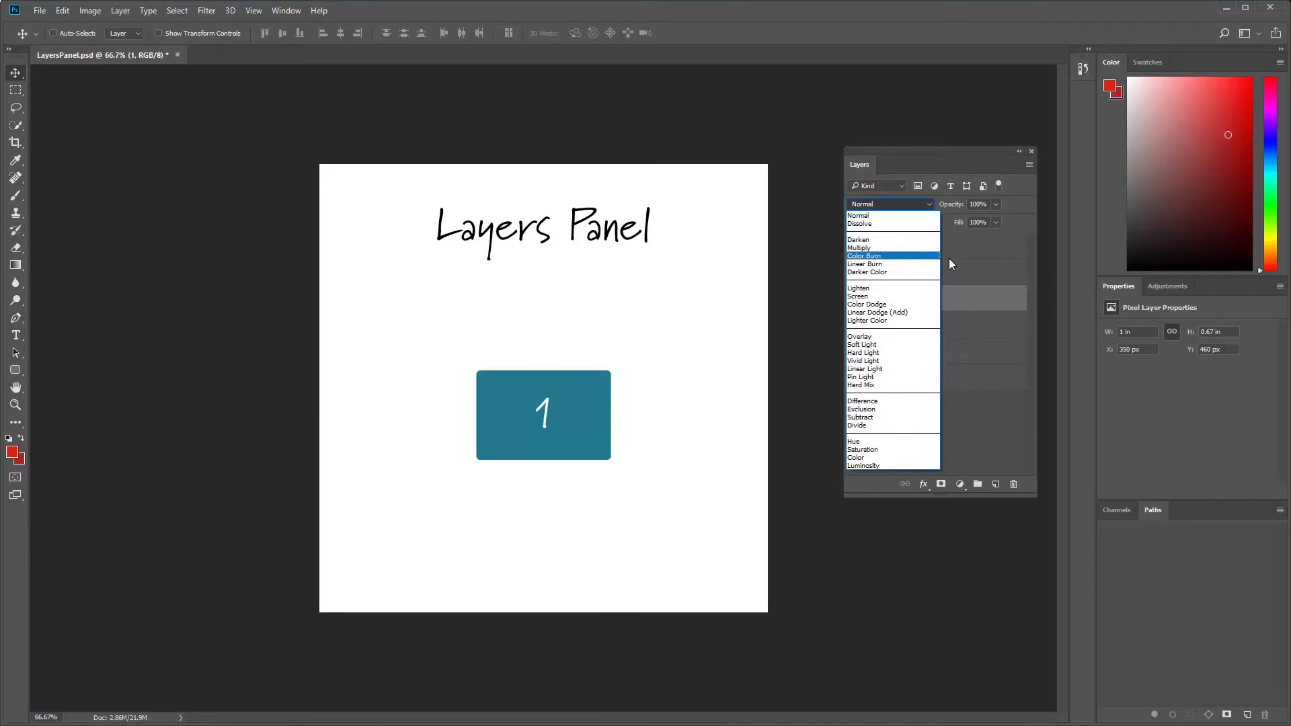
{"action": "left_click", "coordinate": [969, 249]}
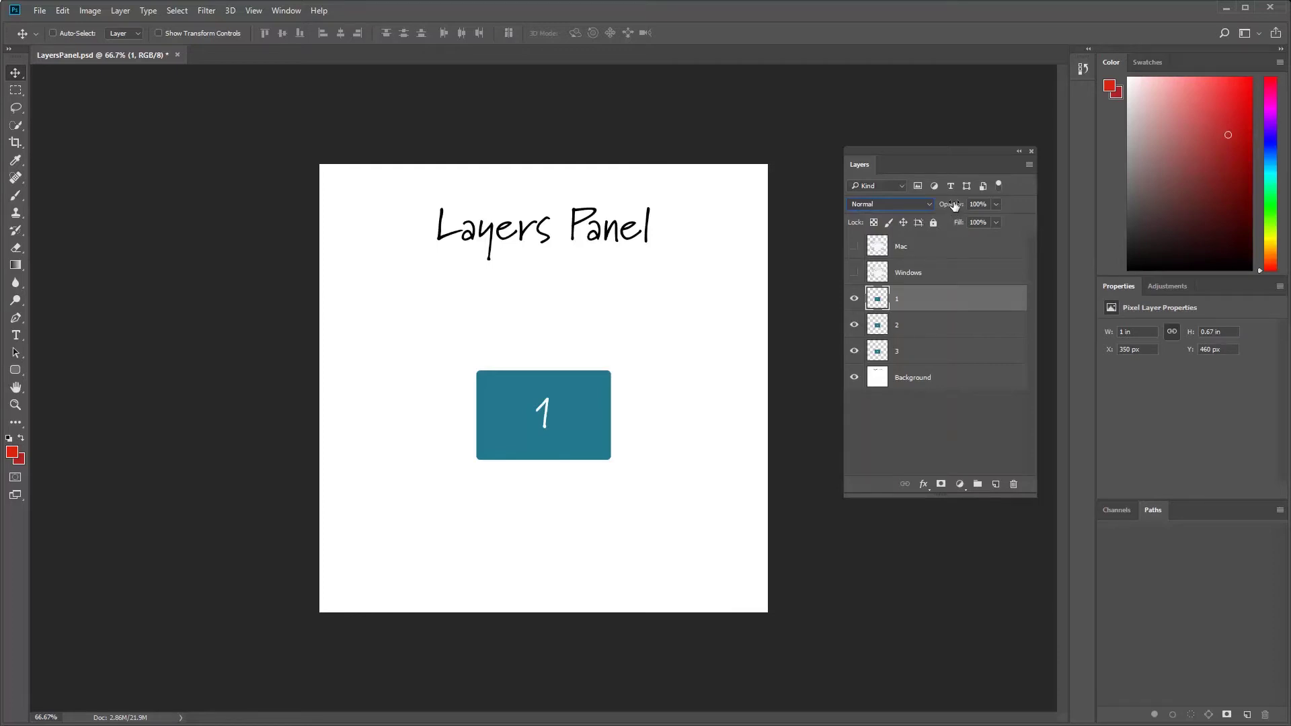
{"action": "mouse_move", "coordinate": [949, 209]}
{"action": "left_mouse_down"}
{"action": "mouse_move", "coordinate": [845, 211]}
{"action": "mouse_move", "coordinate": [1007, 202]}
{"action": "mouse_move", "coordinate": [827, 206]}
{"action": "mouse_move", "coordinate": [975, 205]}
{"action": "mouse_move", "coordinate": [951, 206]}
{"action": "left_mouse_up"}
{"action": "left_click_drag", "start_coordinate": [951, 207], "coordinate": [994, 208]}
{"action": "left_click", "coordinate": [855, 328]}
{"action": "left_click", "coordinate": [855, 355]}
{"action": "left_click_drag", "start_coordinate": [963, 209], "coordinate": [990, 206]}
{"action": "left_click_drag", "start_coordinate": [964, 226], "coordinate": [1041, 230]}
{"action": "left_click", "coordinate": [855, 325]}
{"action": "left_click", "coordinate": [856, 351]}
{"action": "double_click", "coordinate": [941, 299]}
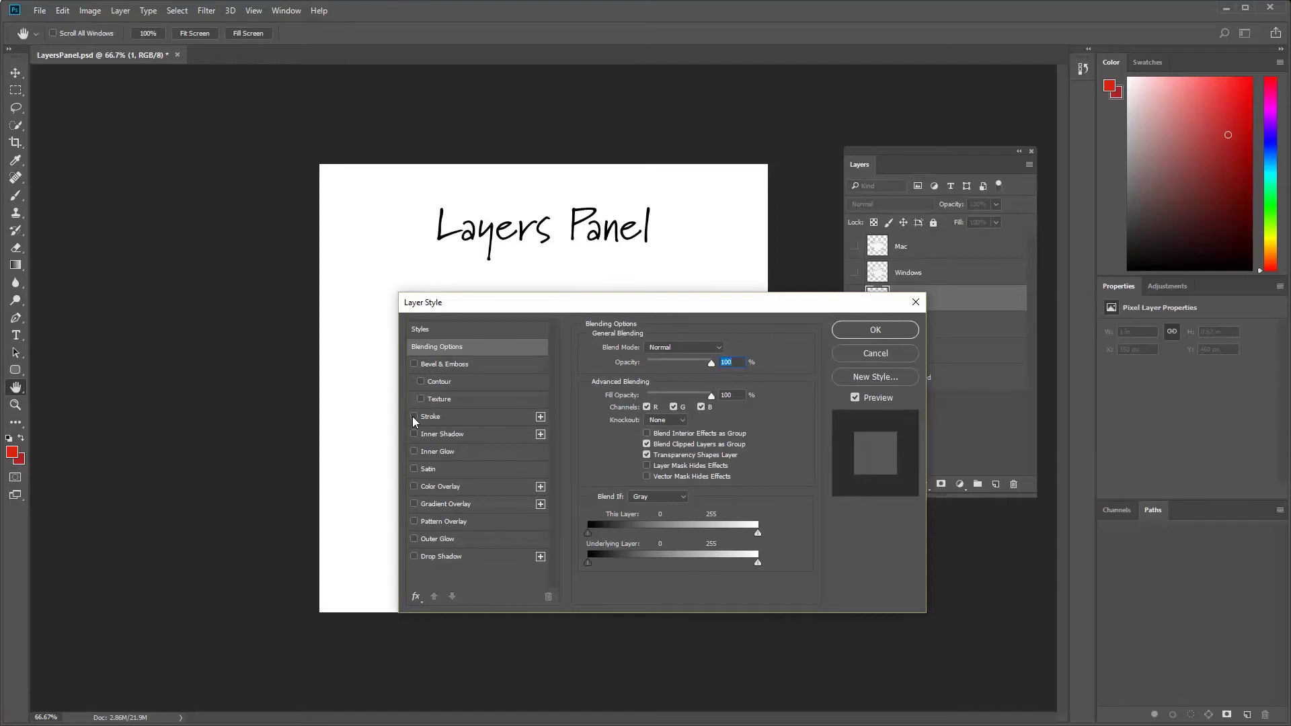
- Add a Stroke effect to layer 1 and set its fill to 100%
{"action": "left_click", "coordinate": [413, 417]}
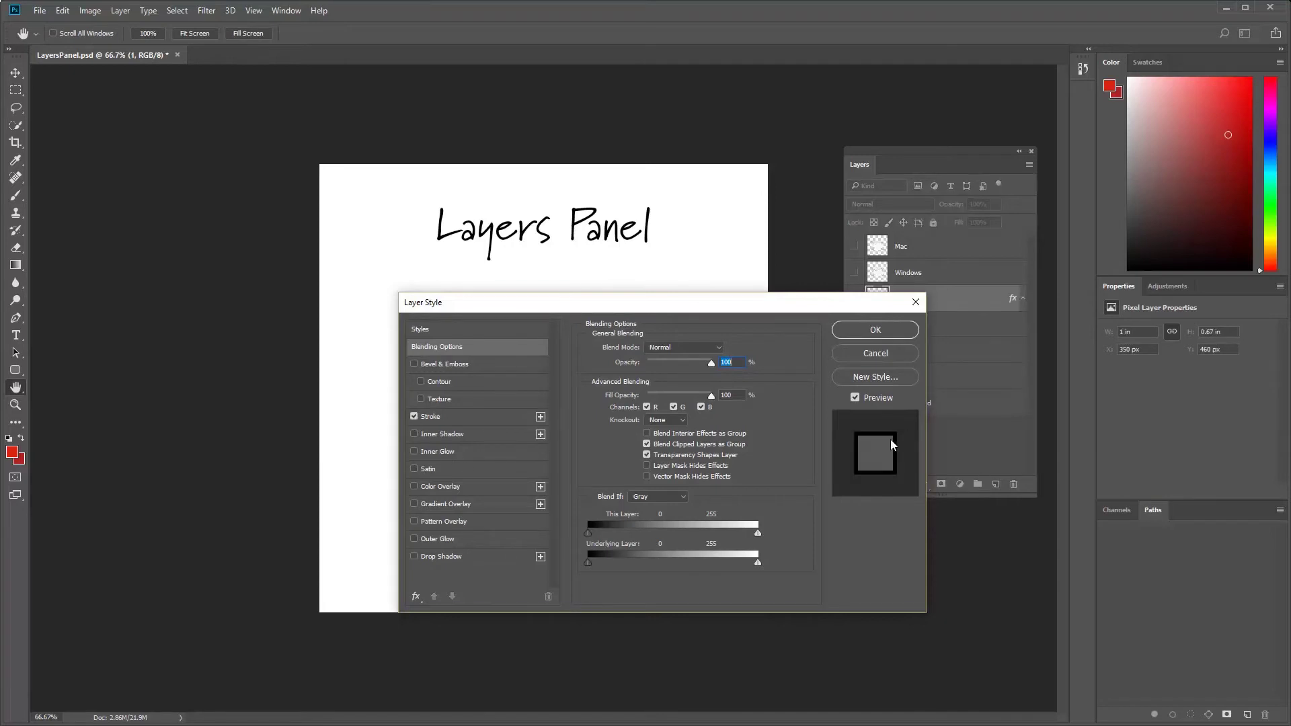
{"action": "left_click", "coordinate": [876, 330]}
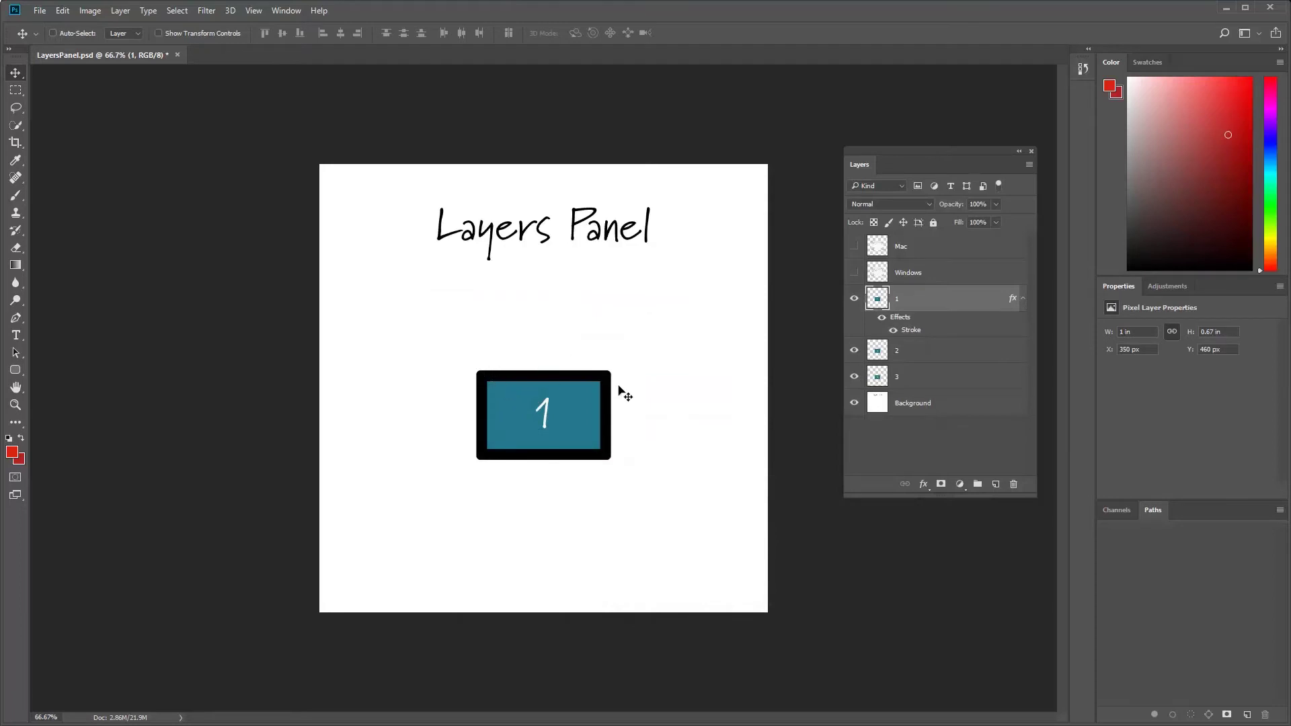
{"action": "left_click_drag", "start_coordinate": [955, 226], "coordinate": [886, 229]}
{"action": "type", "text": "100"}
{"action": "key", "text": "Return"}
- Hide layers 2 and 3, and give layer 1 50% fill and 48% opacity
{"action": "left_click", "coordinate": [854, 352]}
{"action": "left_click", "coordinate": [854, 378]}
{"action": "left_click_drag", "start_coordinate": [960, 224], "coordinate": [927, 228]}
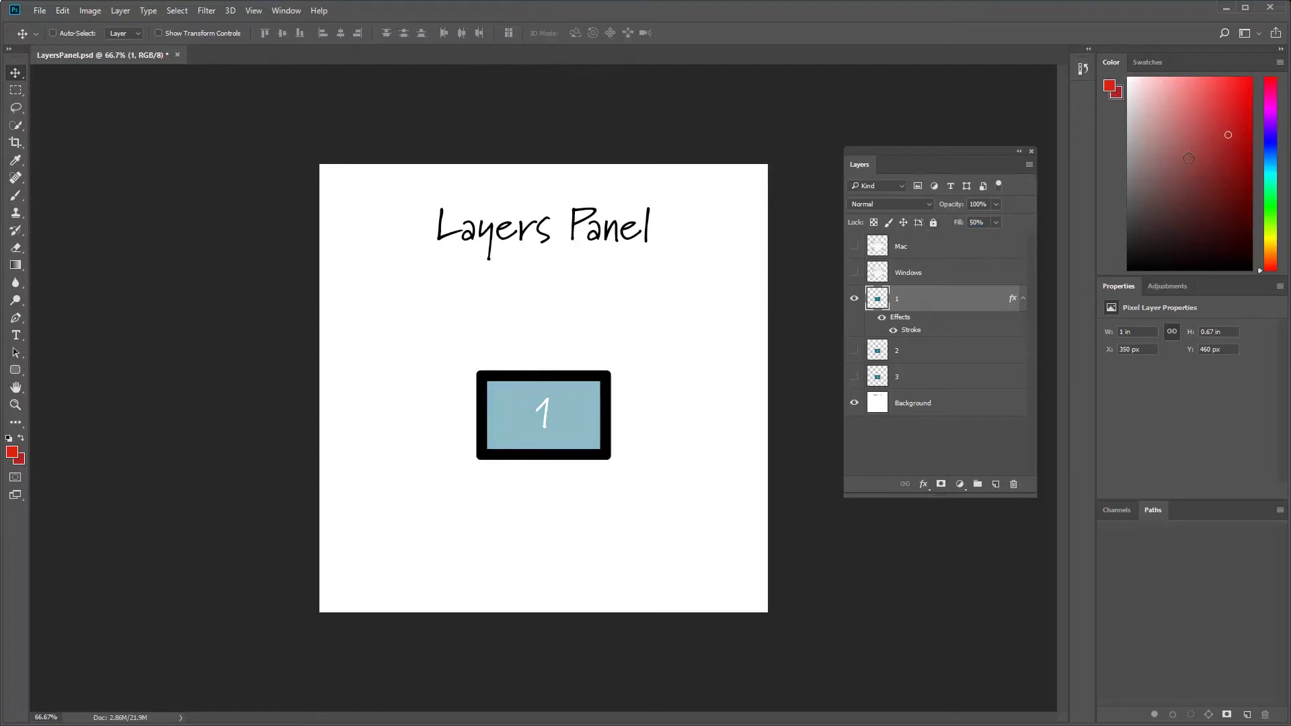
{"action": "mouse_move", "coordinate": [959, 205]}
{"action": "left_mouse_down"}
{"action": "mouse_move", "coordinate": [925, 212]}
{"action": "mouse_move", "coordinate": [1006, 223]}
{"action": "left_mouse_up"}
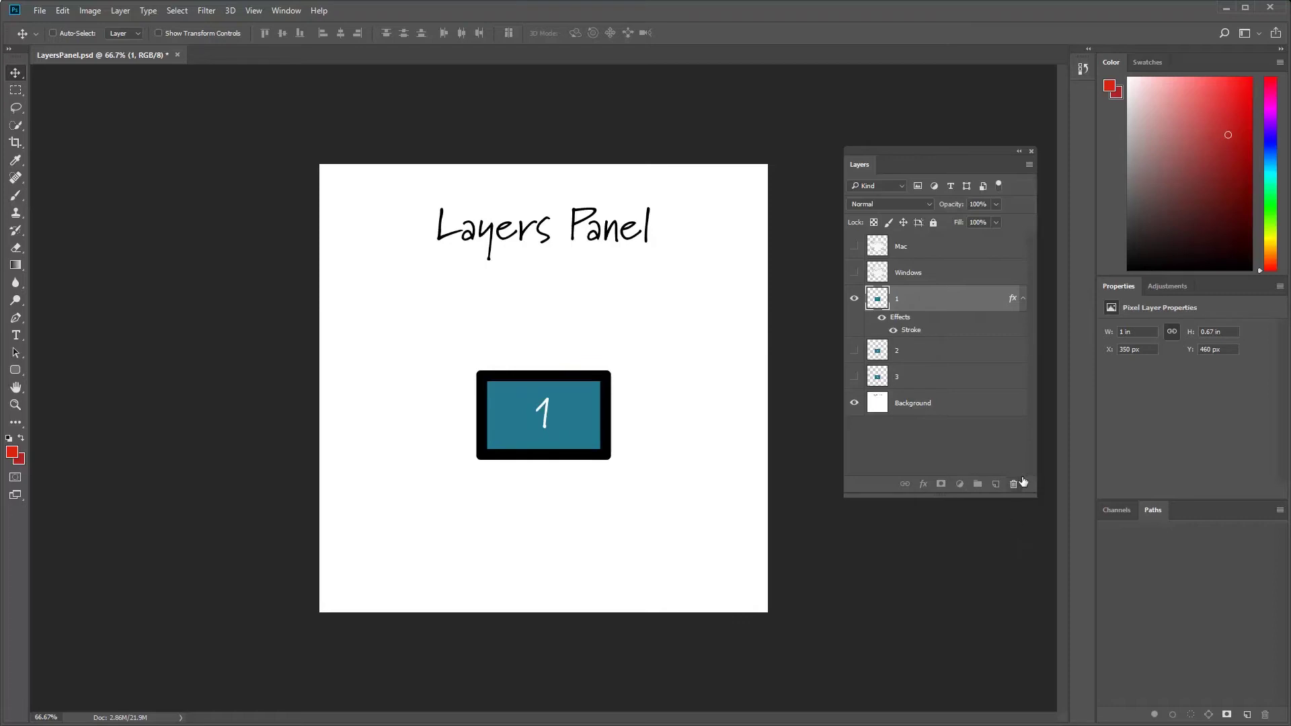
{"action": "mouse_move", "coordinate": [913, 335]}
{"action": "left_mouse_down"}
{"action": "mouse_move", "coordinate": [955, 360]}
{"action": "mouse_move", "coordinate": [1019, 492]}
{"action": "left_mouse_up"}
- Delete layer 1's Stroke, move box 1 up and box 2 down, and show layers 2 and 3
{"action": "mouse_move", "coordinate": [919, 334]}
{"action": "left_mouse_down"}
{"action": "mouse_move", "coordinate": [967, 385]}
{"action": "mouse_move", "coordinate": [1015, 486]}
{"action": "left_mouse_up"}
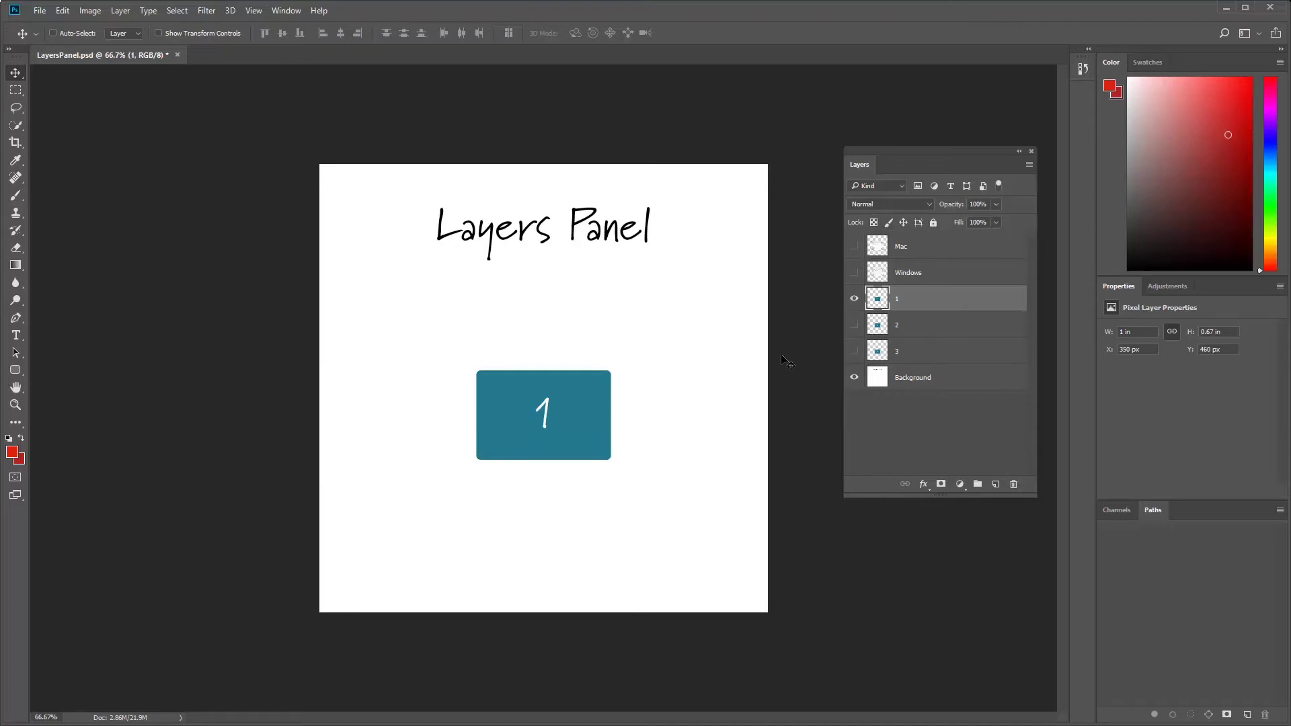
{"action": "left_click_drag", "start_coordinate": [528, 422], "coordinate": [531, 319]}
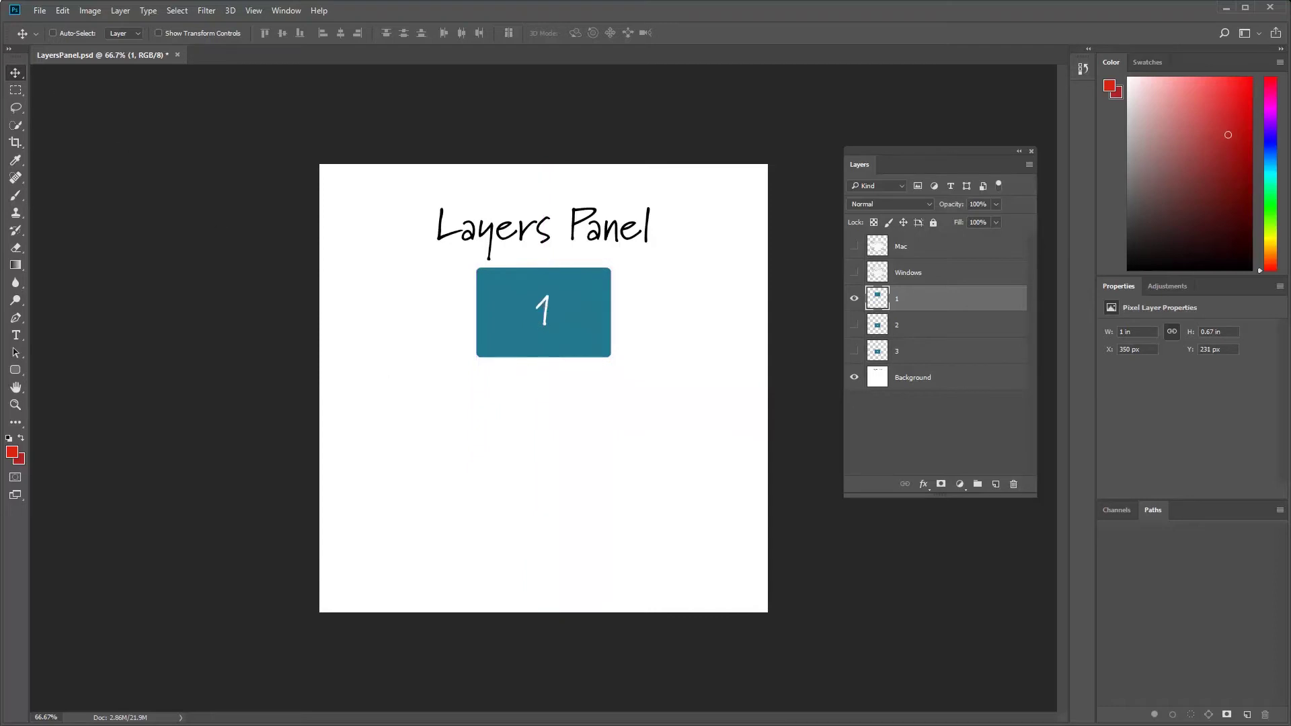
{"action": "left_click", "coordinate": [916, 326]}
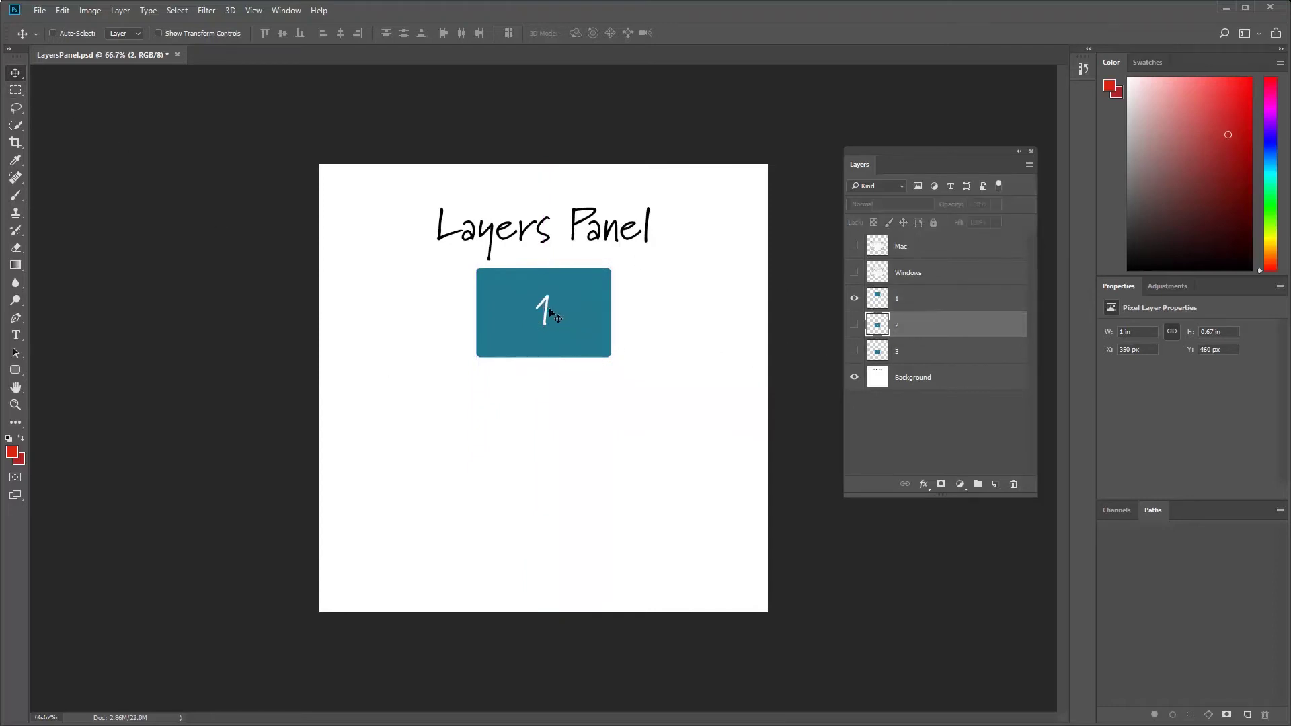
{"action": "left_click_drag", "start_coordinate": [552, 316], "coordinate": [554, 425]}
{"action": "left_click", "coordinate": [855, 325]}
{"action": "left_click", "coordinate": [855, 351]}
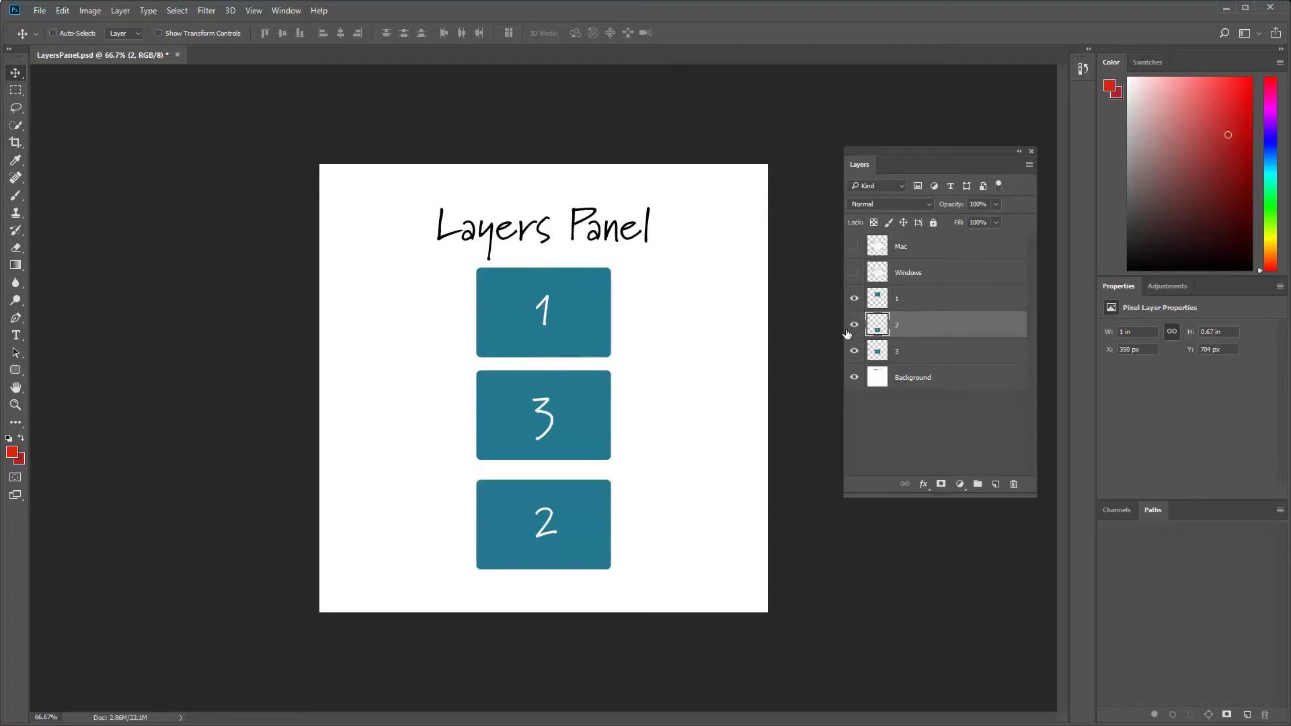
{"action": "left_click", "coordinate": [15, 196]}
- Paint red strokes on layer 2 beside box 1 and across box 3, undoing the last one
{"action": "mouse_move", "coordinate": [395, 275]}
{"action": "left_mouse_down"}
{"action": "mouse_move", "coordinate": [496, 306]}
{"action": "mouse_move", "coordinate": [544, 348]}
{"action": "mouse_move", "coordinate": [567, 403]}
{"action": "mouse_move", "coordinate": [572, 470]}
{"action": "mouse_move", "coordinate": [509, 533]}
{"action": "left_mouse_up"}
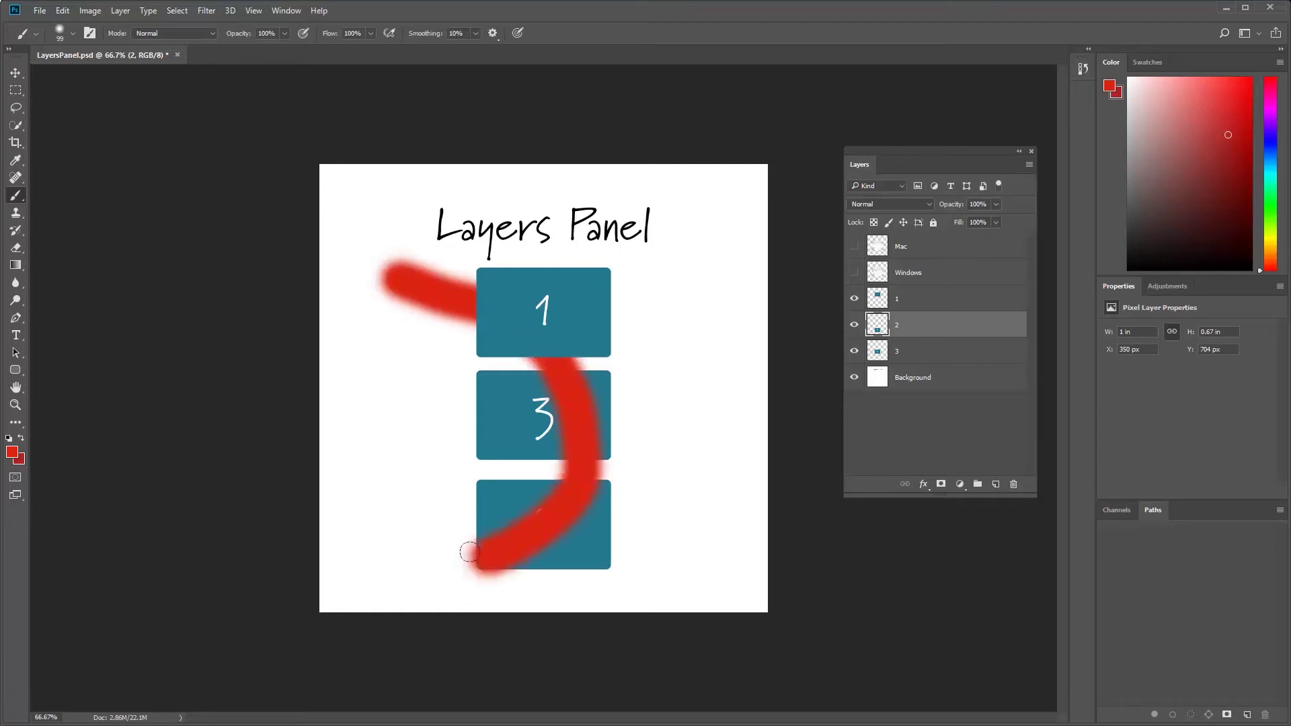
{"action": "left_click_drag", "start_coordinate": [470, 552], "coordinate": [398, 575]}
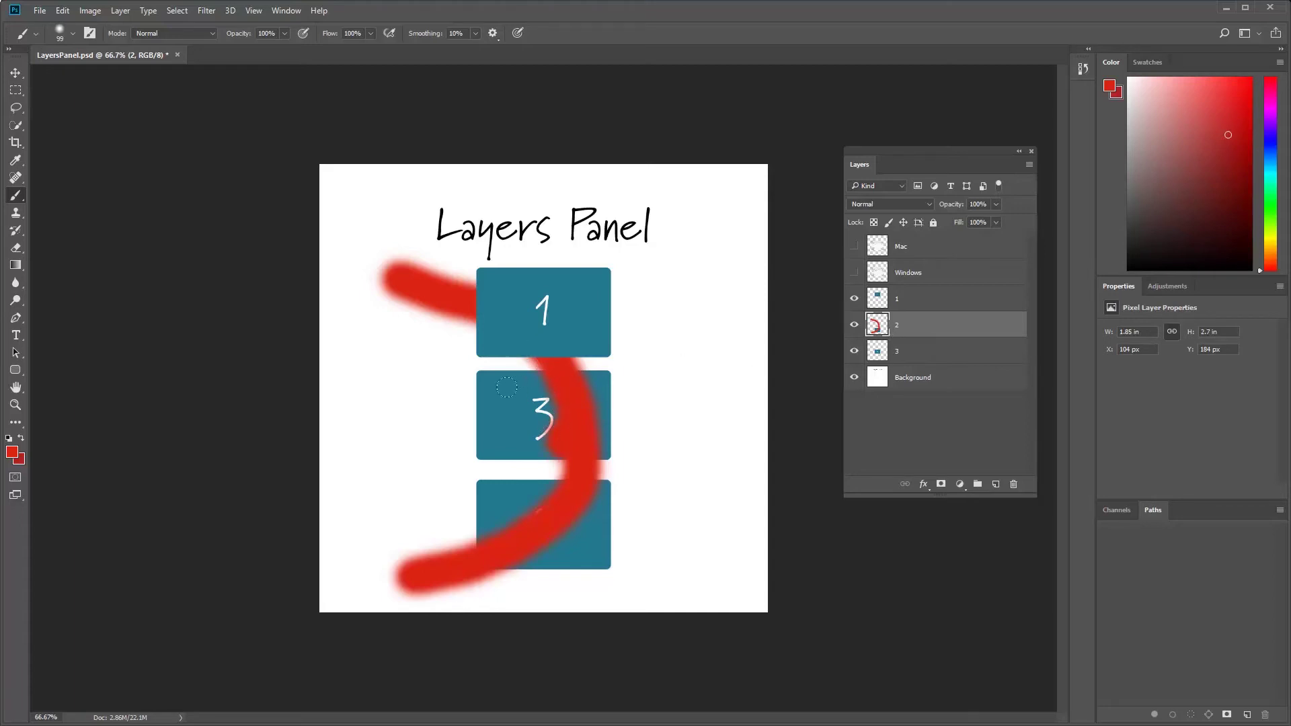
{"action": "left_click_drag", "start_coordinate": [490, 389], "coordinate": [563, 385]}
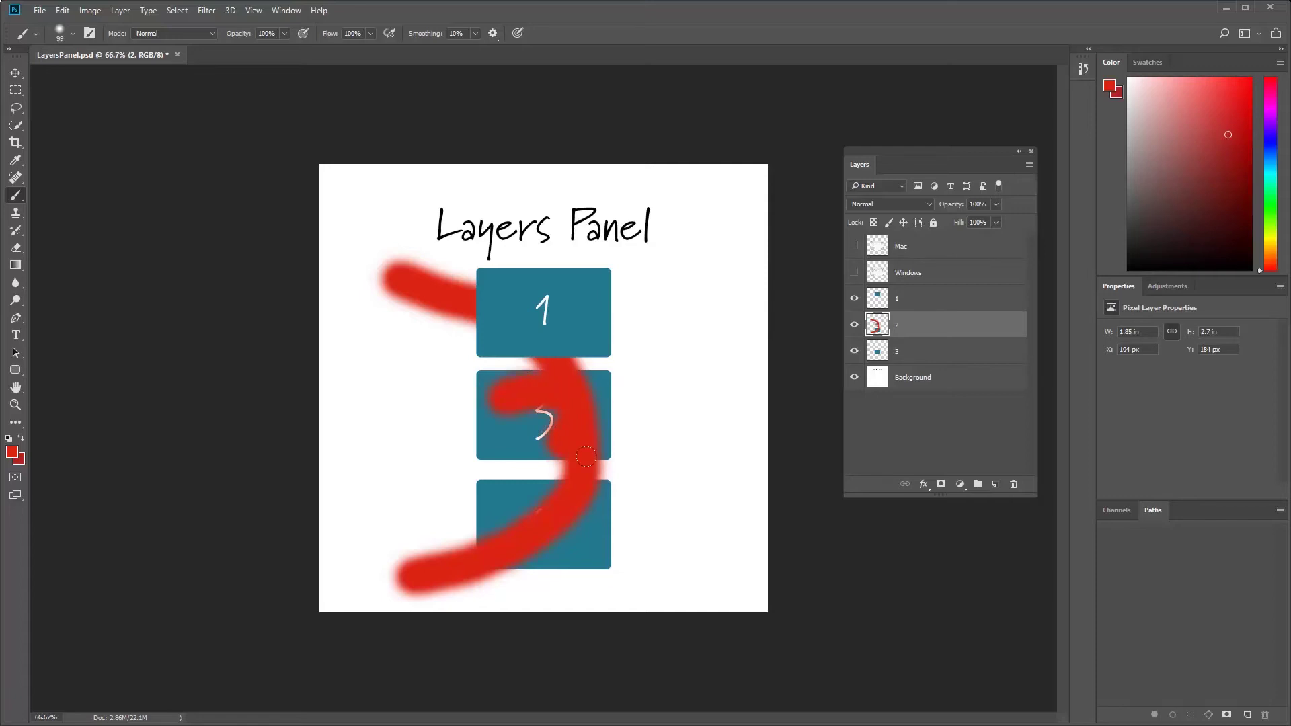
{"action": "key", "text": "ctrl+z"}
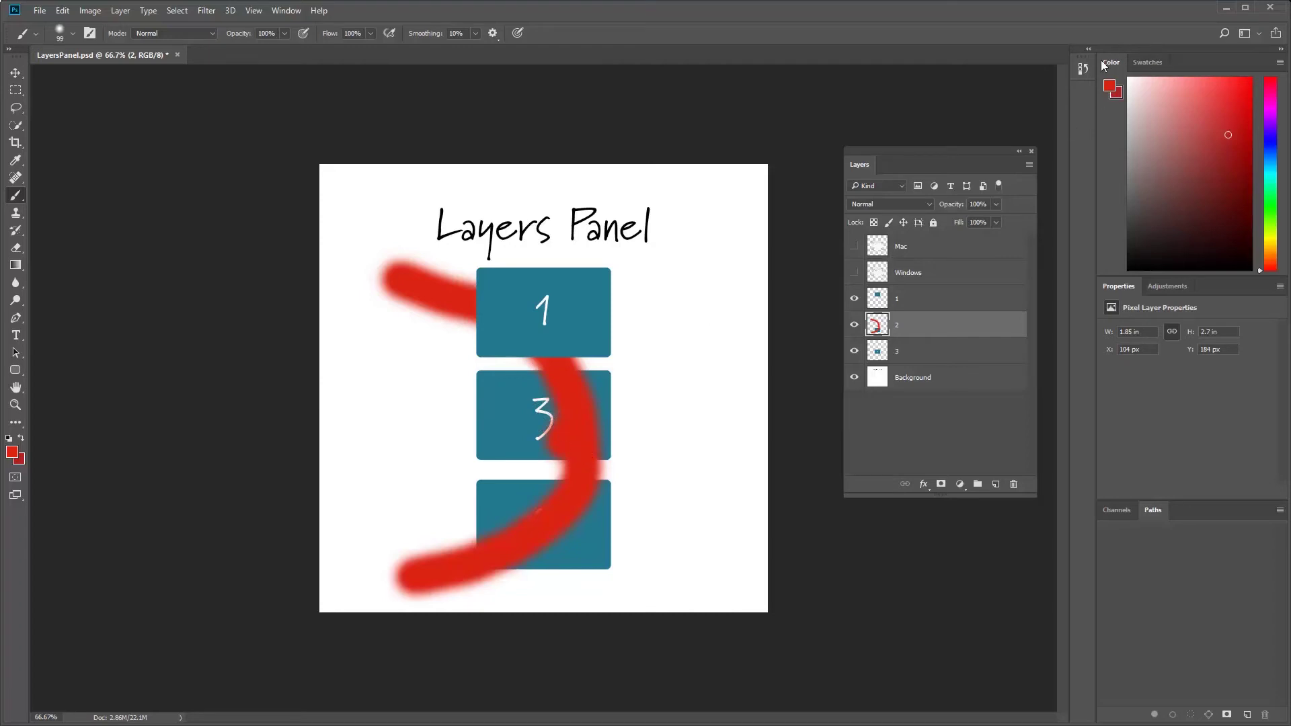
- Delete the last two Brush Tool states from the History panel
{"action": "left_click", "coordinate": [1083, 69]}
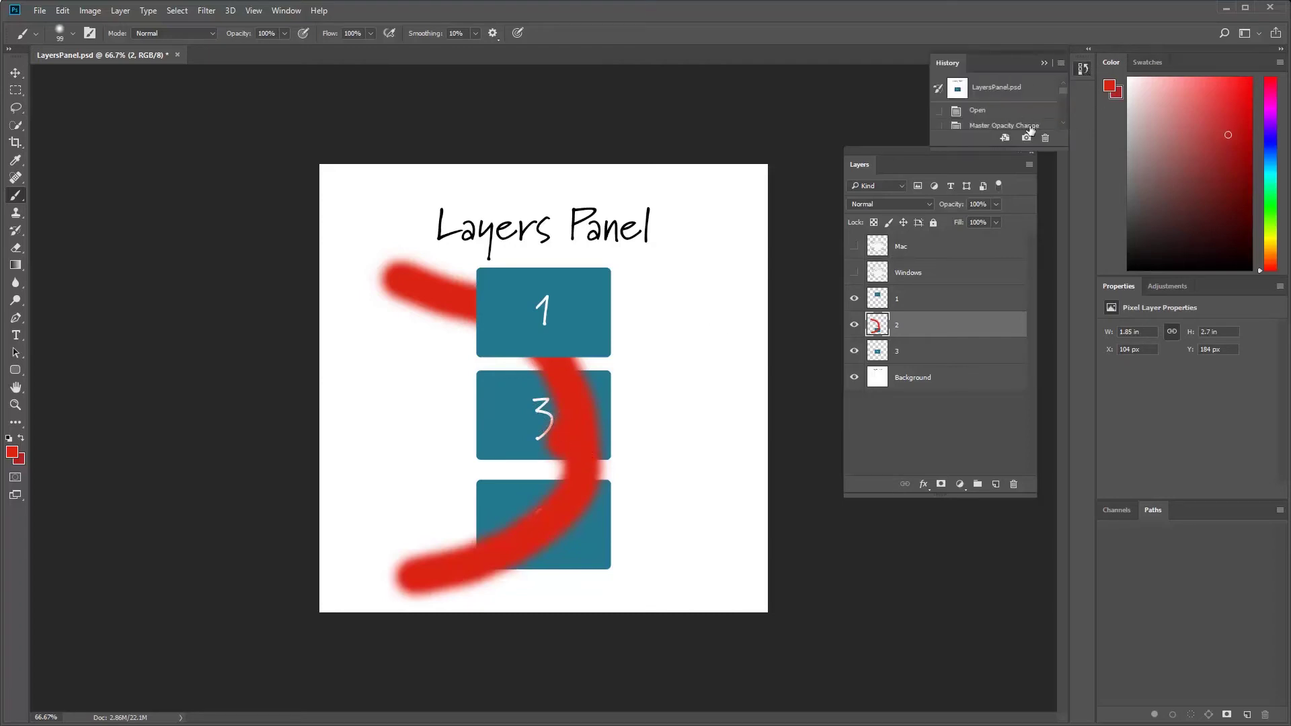
{"action": "scroll", "coordinate": [1030, 128], "scroll_direction": "down", "scroll_amount": 5}
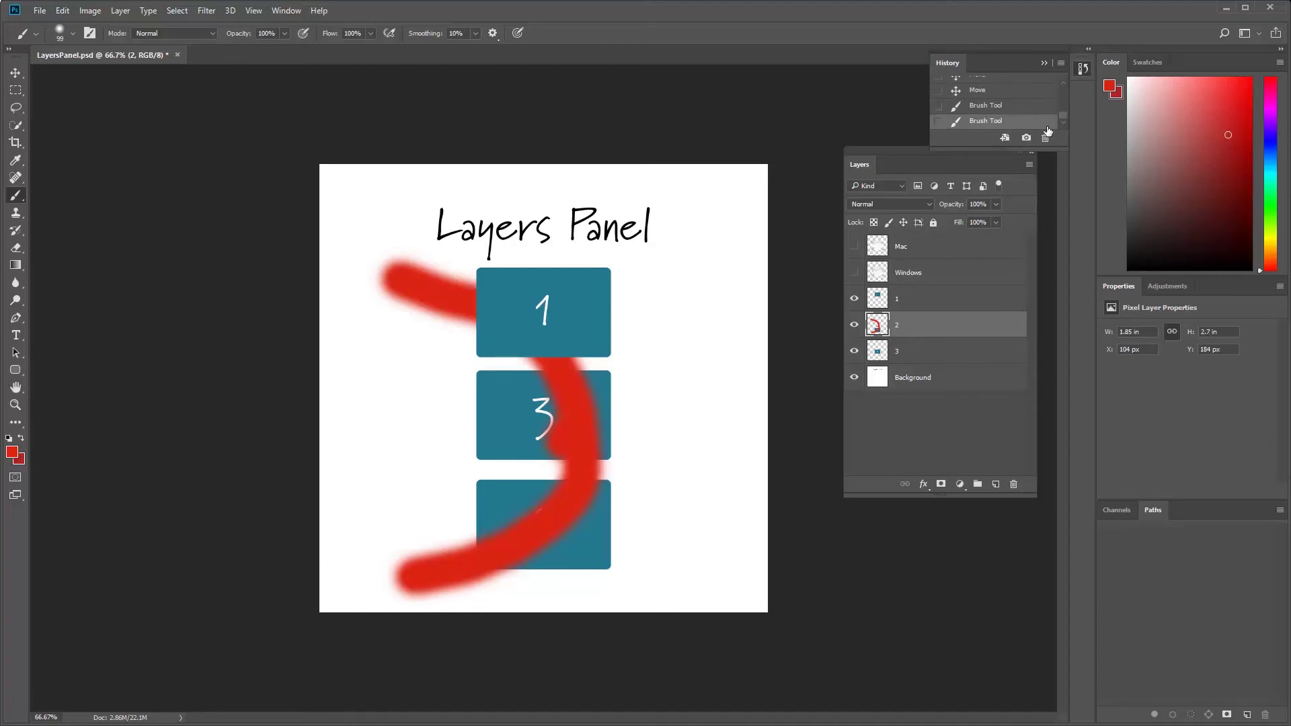
{"action": "left_click", "coordinate": [938, 121]}
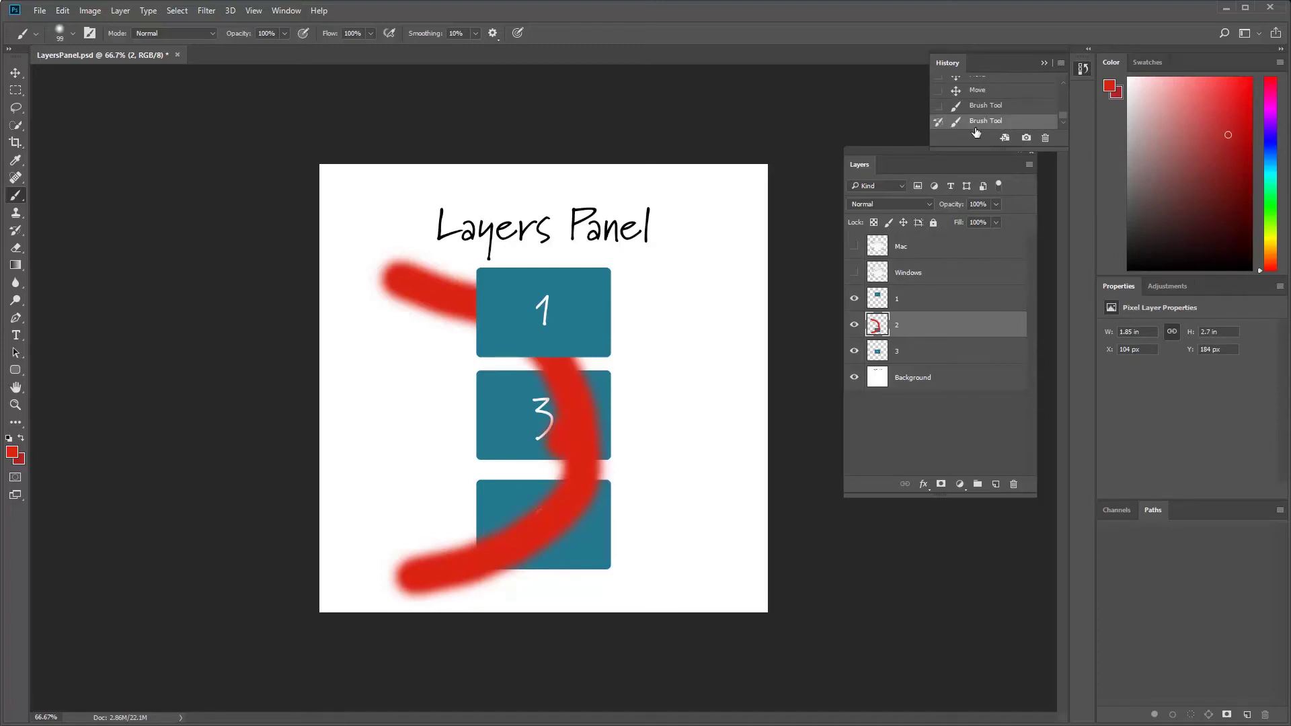
{"action": "left_click", "coordinate": [1045, 138]}
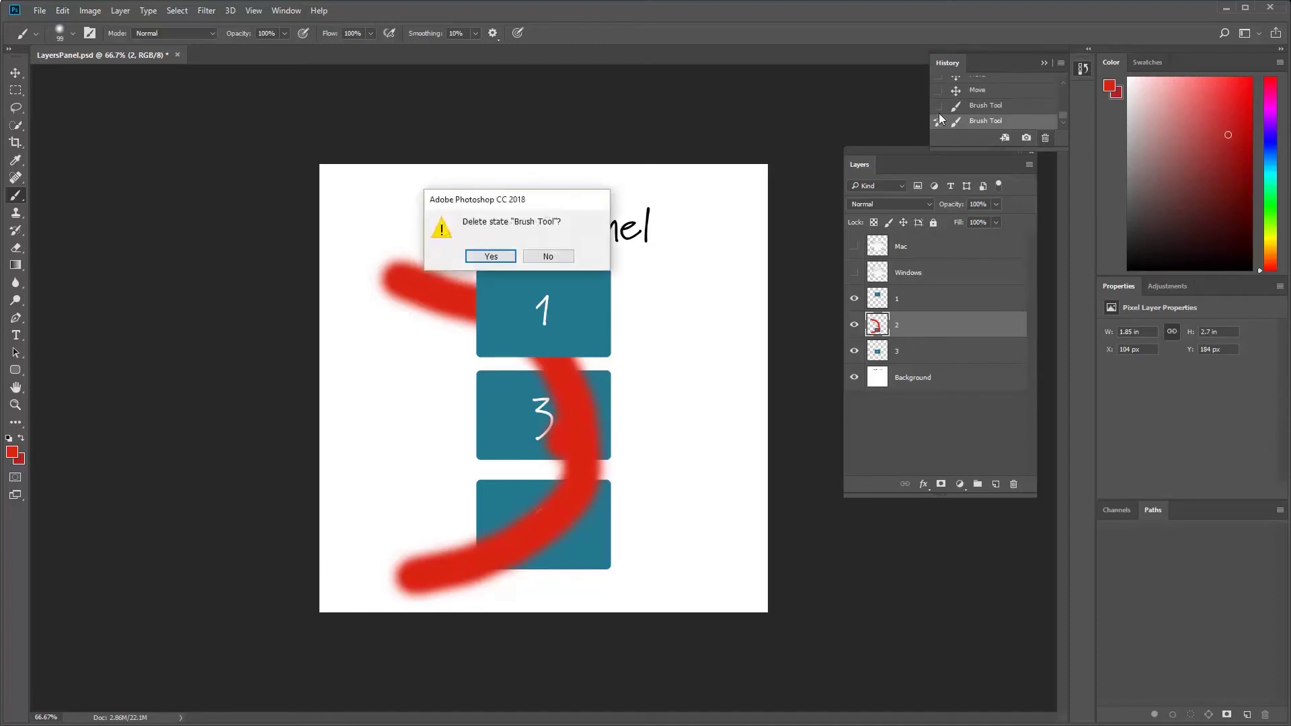
{"action": "left_click", "coordinate": [491, 258]}
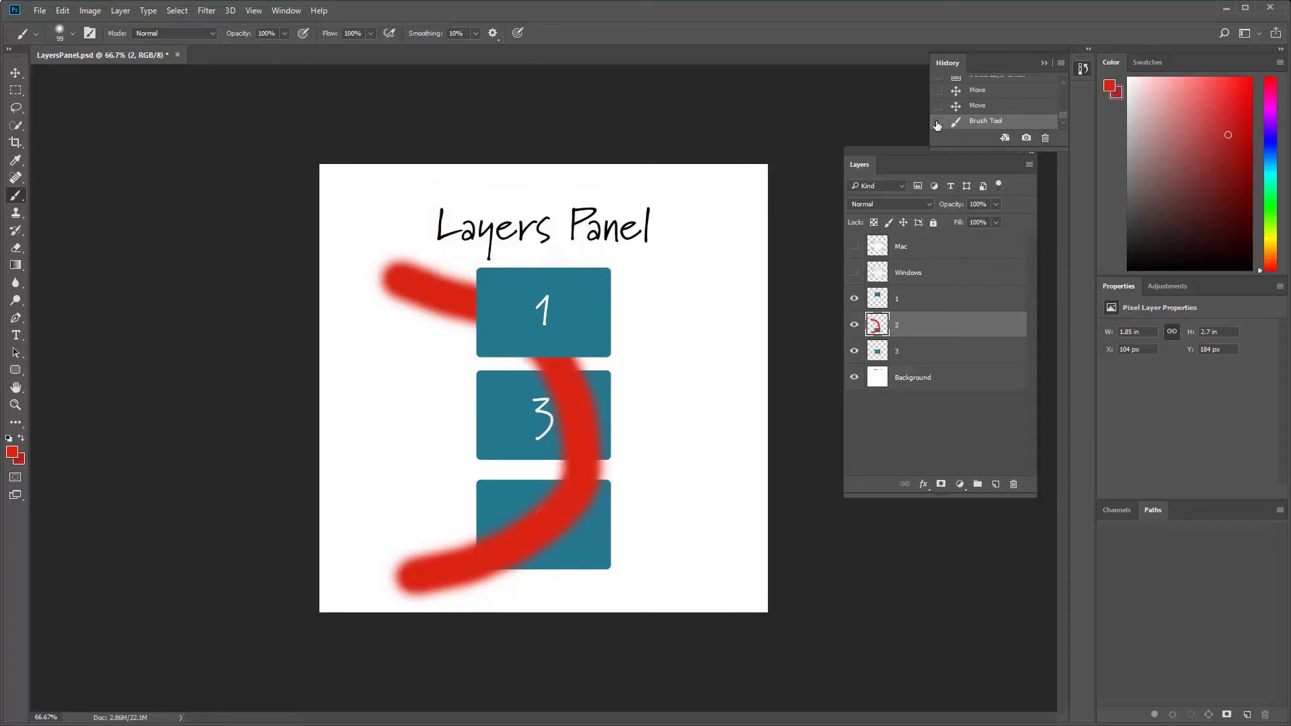
{"action": "left_click", "coordinate": [1045, 138]}
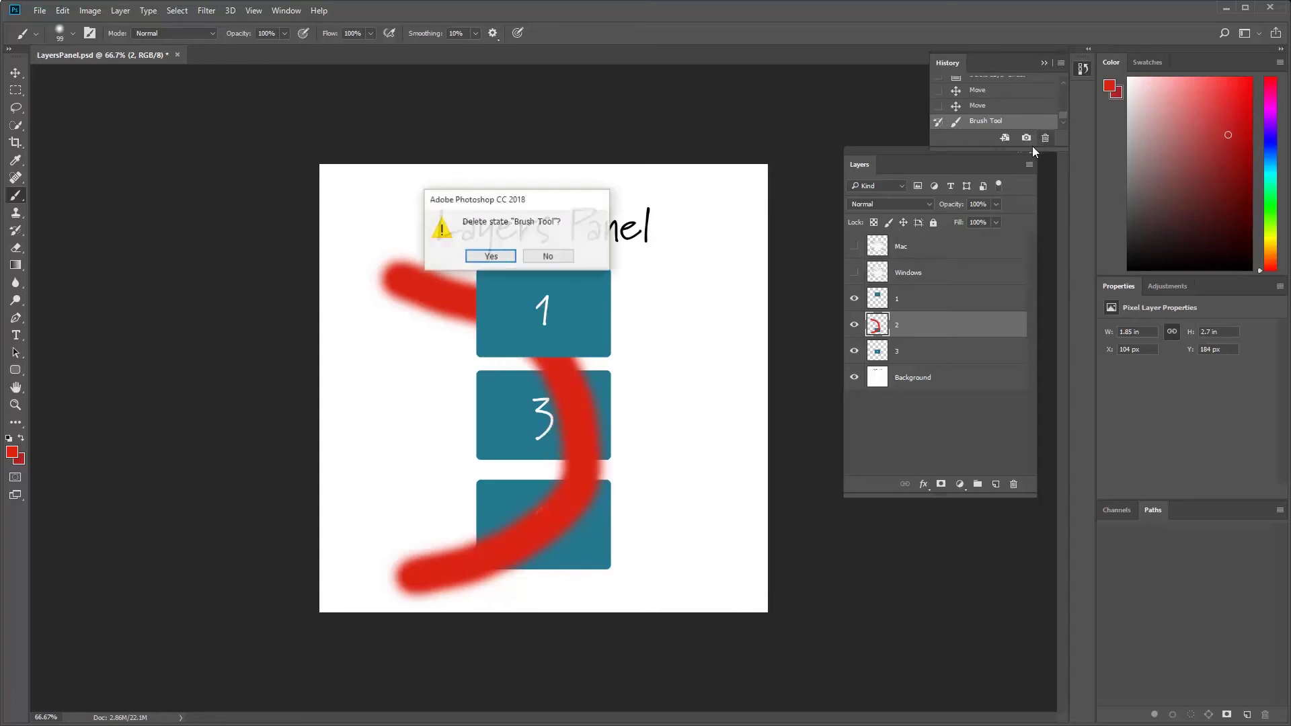
{"action": "left_click", "coordinate": [498, 258]}
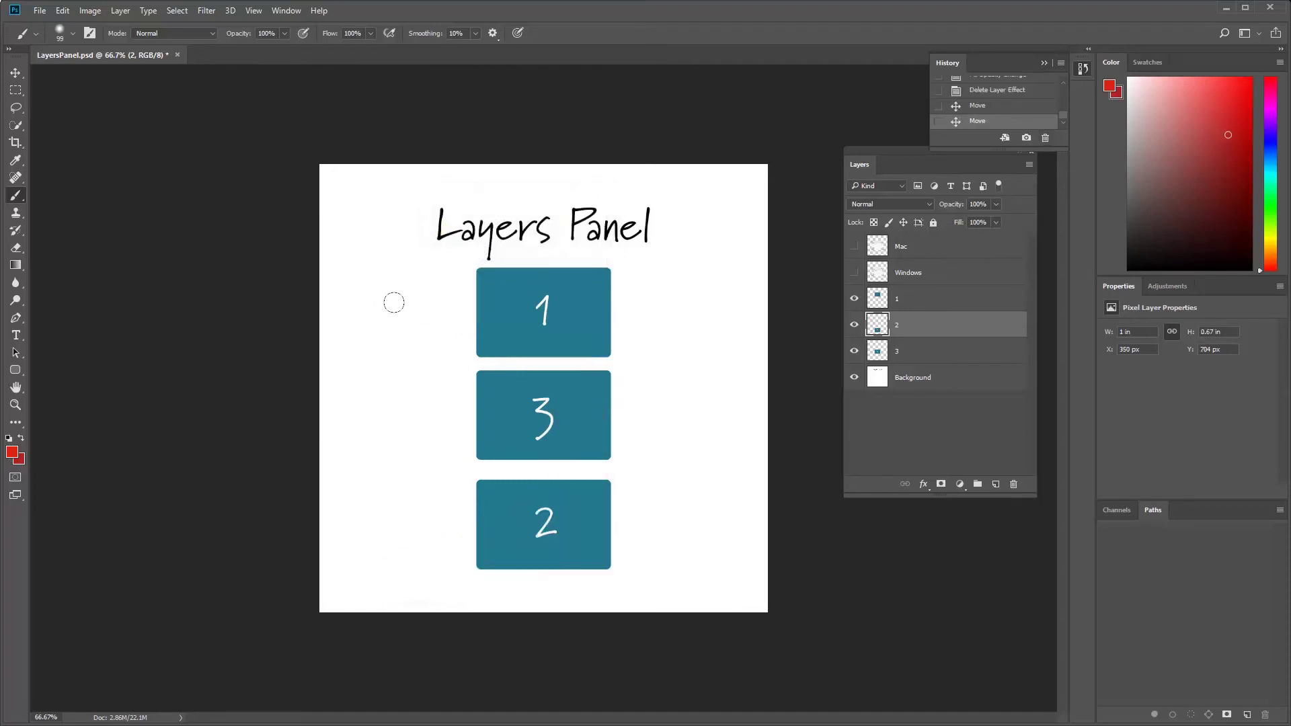
- Paint a test red stroke on layer 2, undo it, and collapse the History panel
{"action": "mouse_move", "coordinate": [421, 271]}
{"action": "left_mouse_down"}
{"action": "mouse_move", "coordinate": [523, 369]}
{"action": "mouse_move", "coordinate": [582, 490]}
{"action": "mouse_move", "coordinate": [608, 608]}
{"action": "left_mouse_up"}
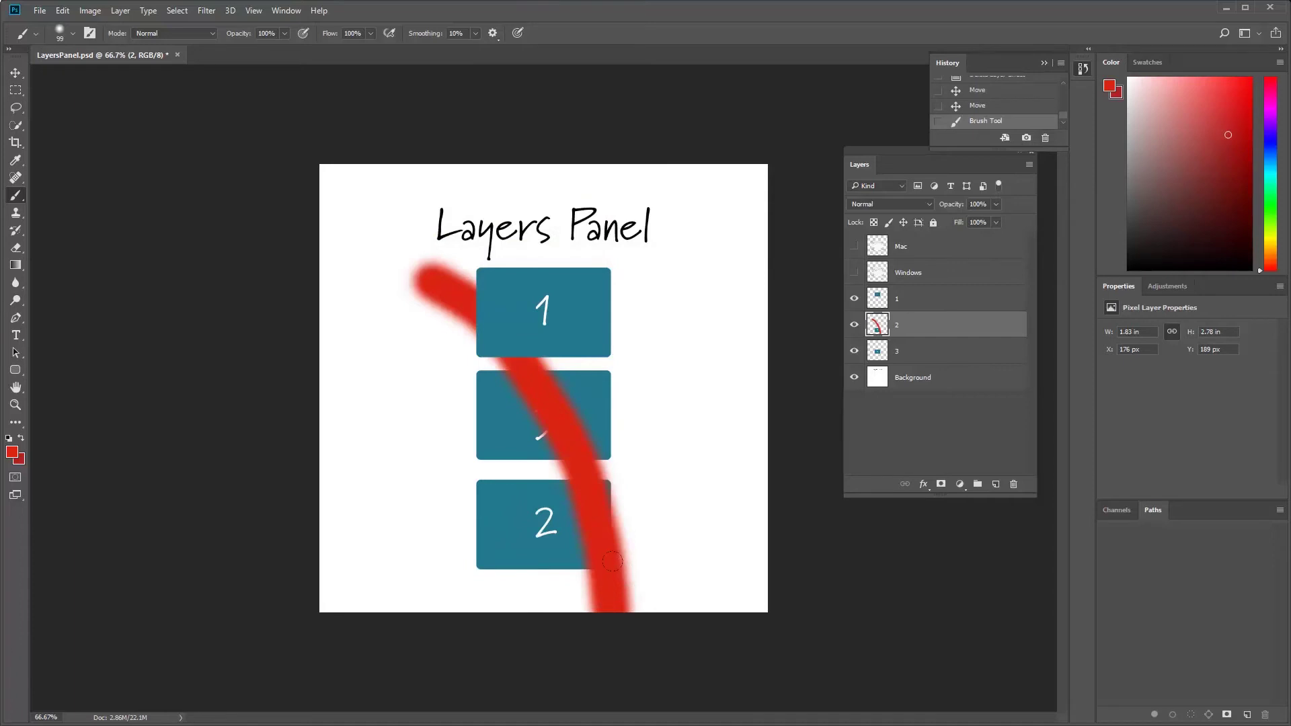
{"action": "key", "text": "ctrl+z"}
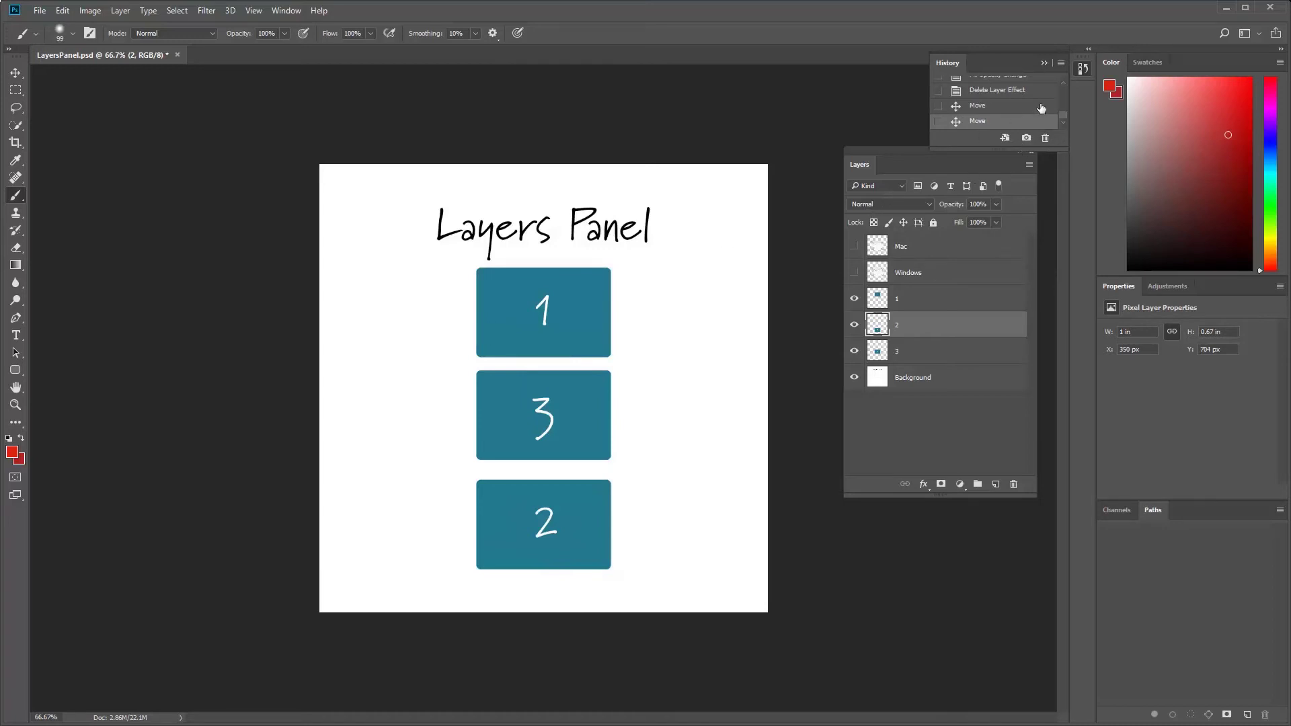
{"action": "left_click", "coordinate": [1083, 69]}
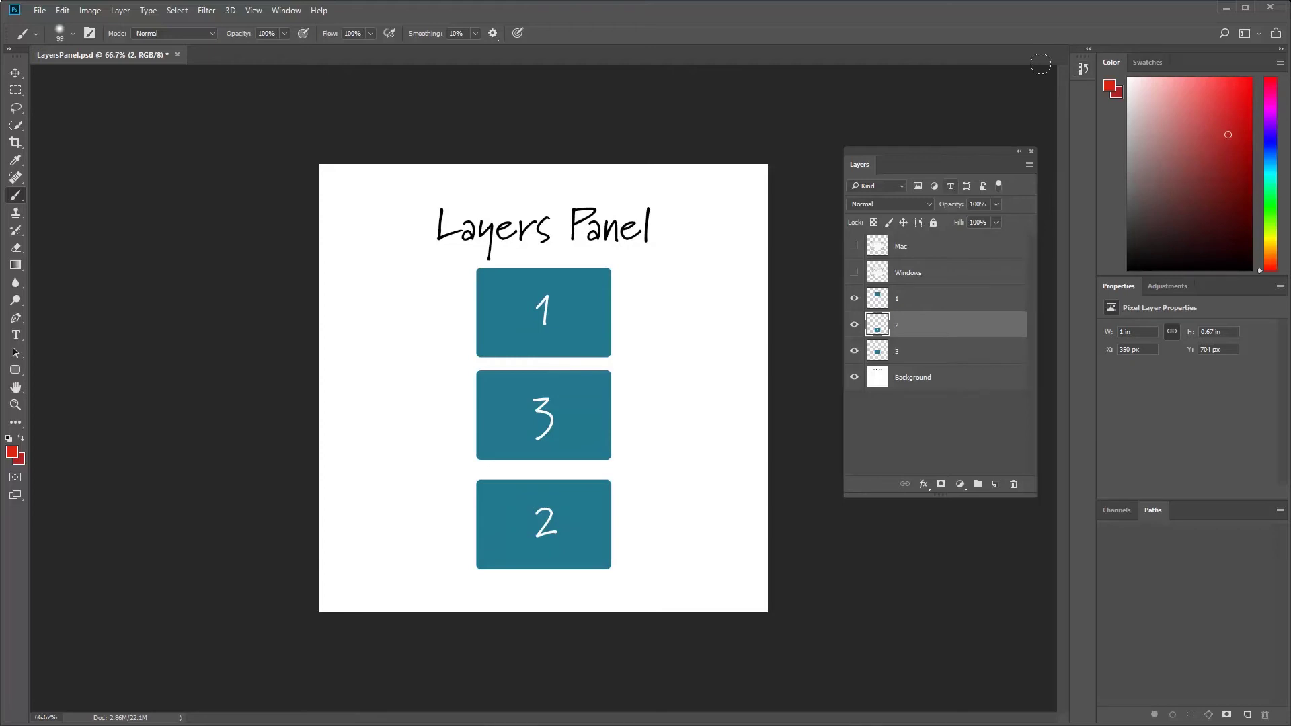
- Paint a red stroke on layer 3 and leave that layer just above Background, below layers 1 and 2
{"action": "left_click", "coordinate": [917, 351]}
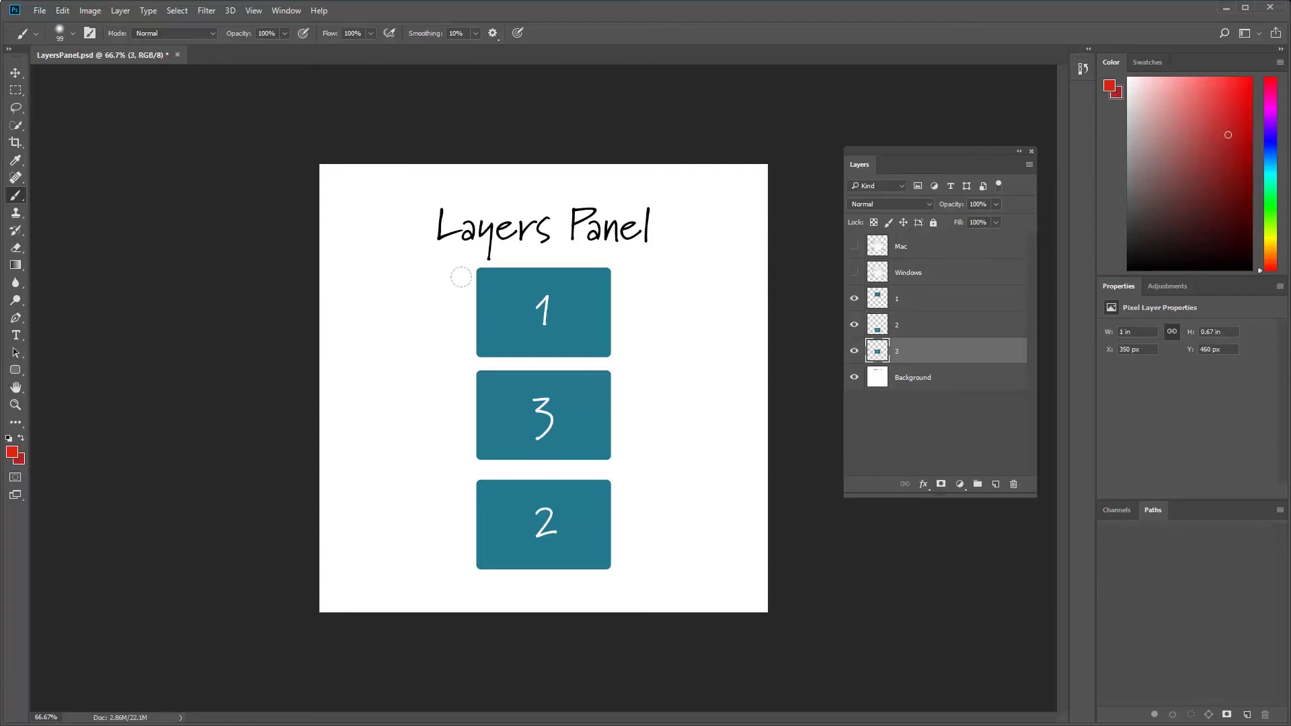
{"action": "mouse_move", "coordinate": [434, 279]}
{"action": "left_mouse_down"}
{"action": "mouse_move", "coordinate": [513, 311]}
{"action": "mouse_move", "coordinate": [567, 368]}
{"action": "mouse_move", "coordinate": [585, 458]}
{"action": "mouse_move", "coordinate": [575, 586]}
{"action": "left_mouse_up"}
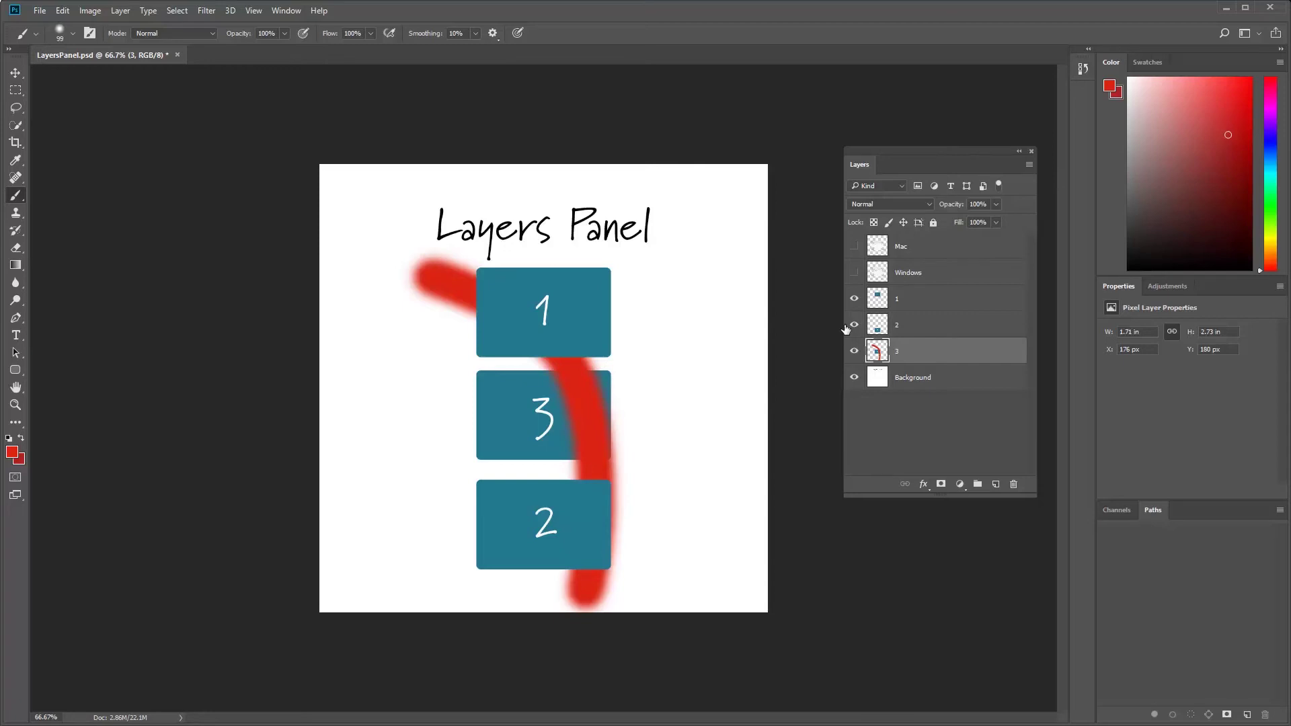
{"action": "left_click_drag", "start_coordinate": [927, 350], "coordinate": [920, 295]}
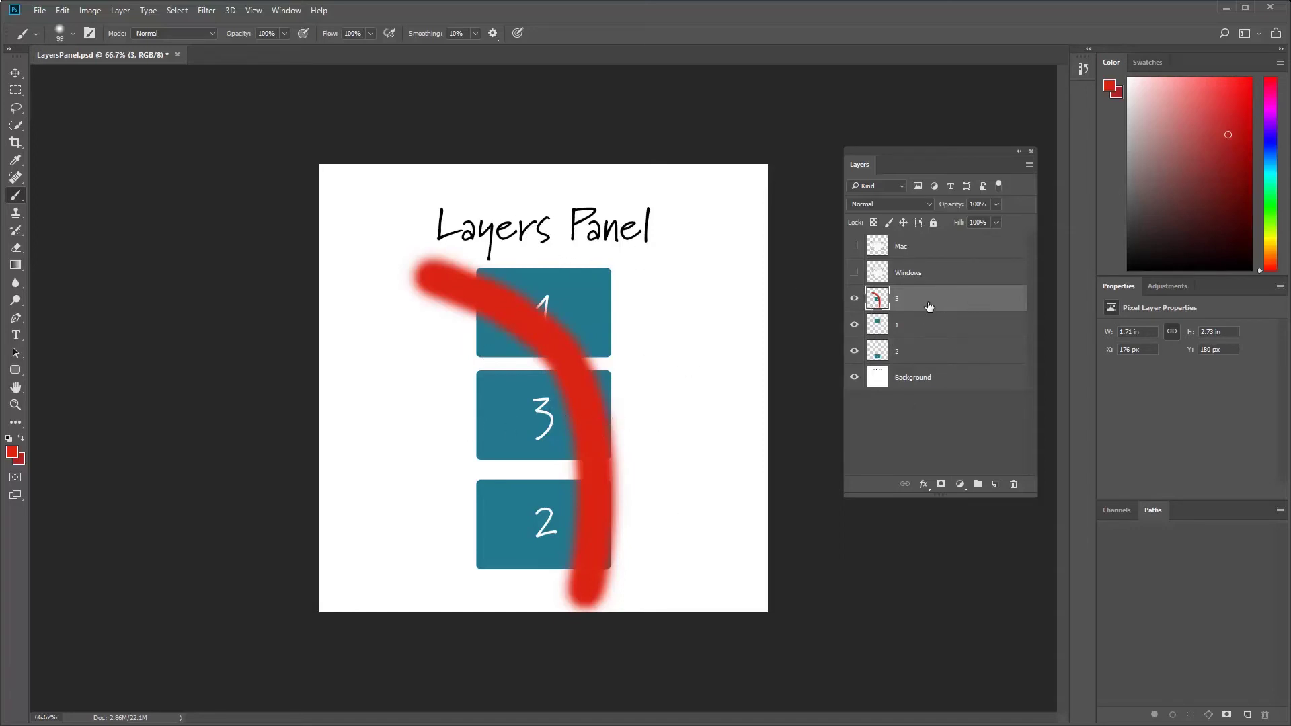
{"action": "left_click_drag", "start_coordinate": [926, 304], "coordinate": [927, 368]}
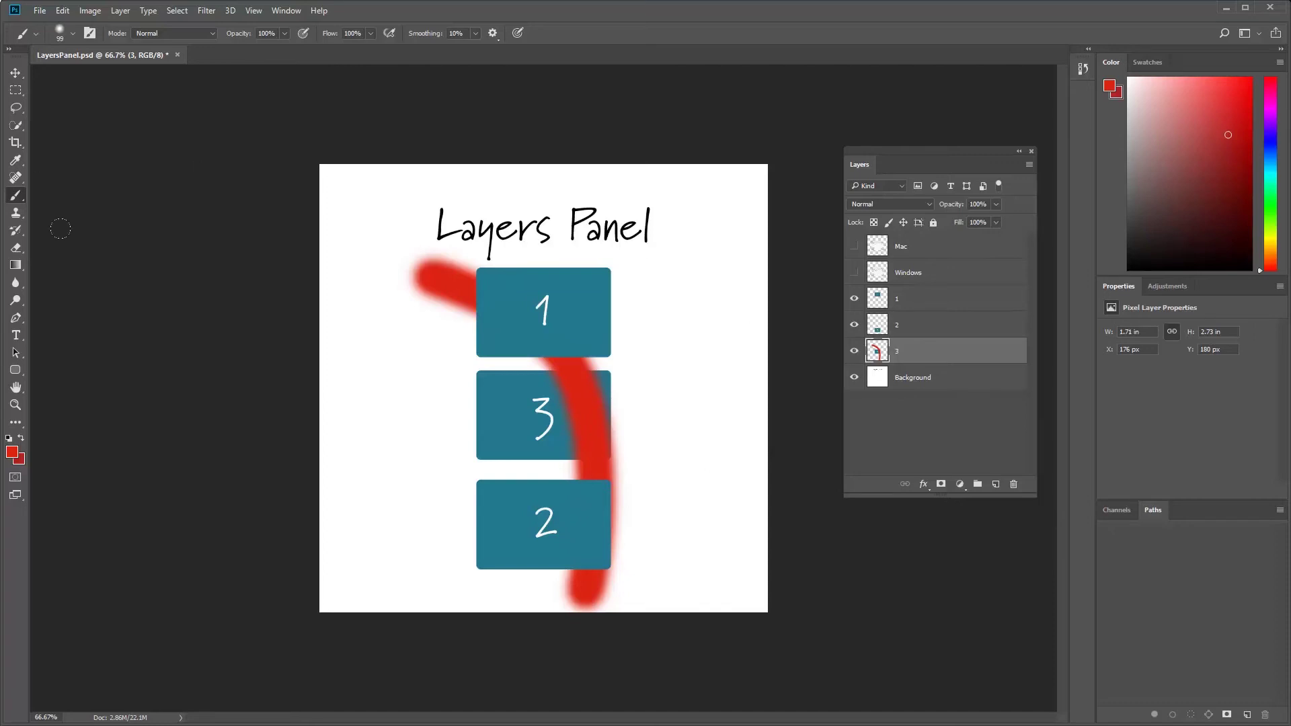
{"action": "key", "text": "ctrl+z"}
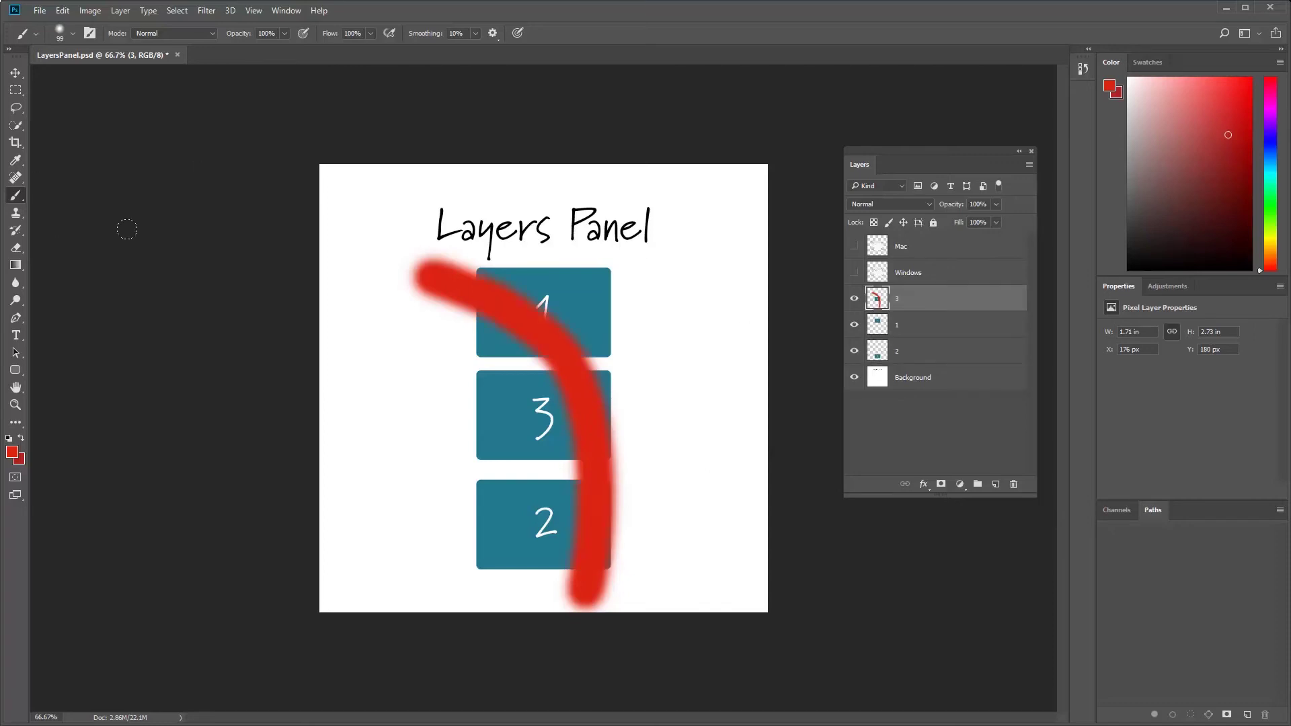
{"action": "key", "text": "ctrl+shift+bracketleft"}
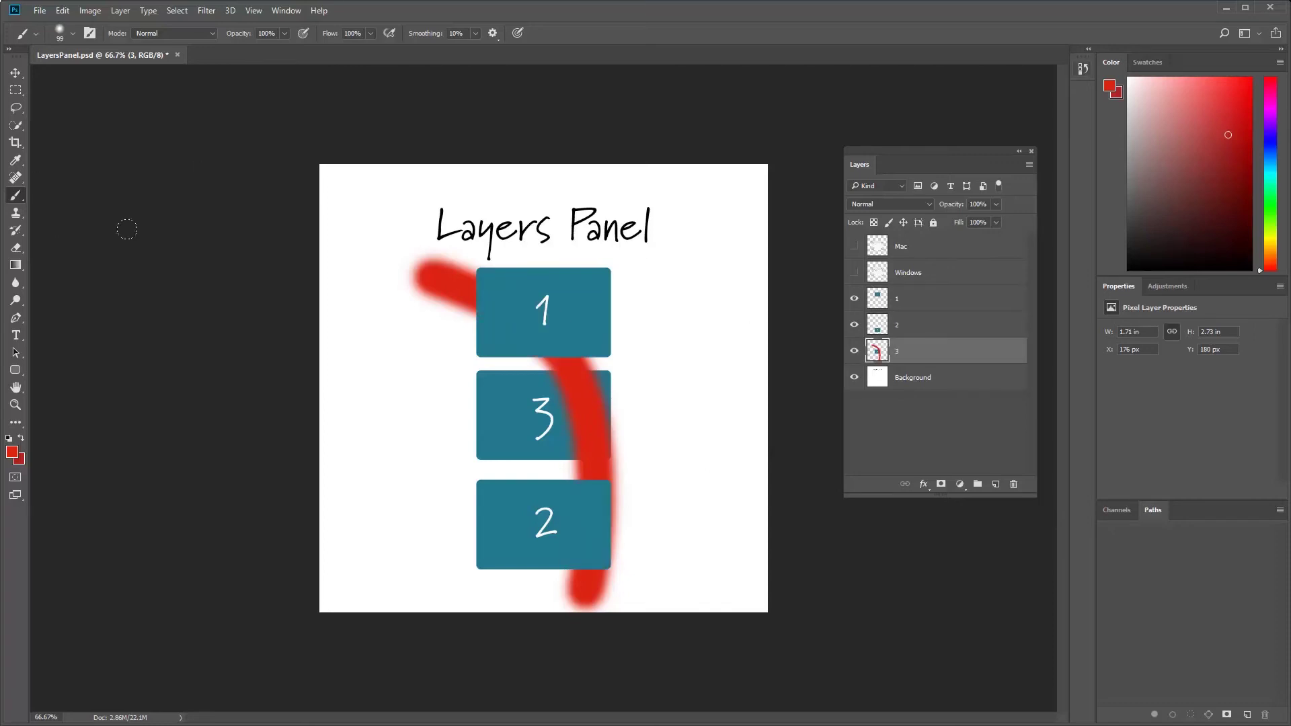
{"action": "left_click", "coordinate": [1082, 70]}
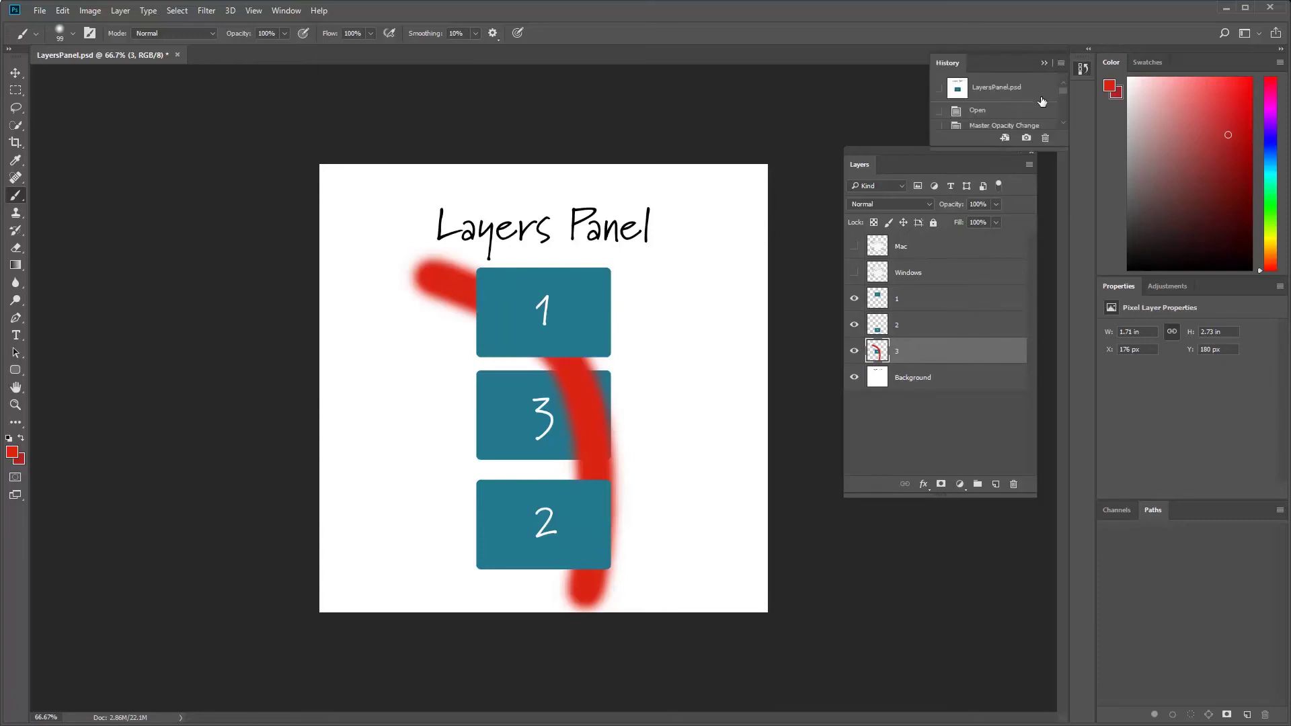
- Delete both Layer Order states and the Brush Tool state from History, confirming each deletion
{"action": "scroll", "coordinate": [1044, 97], "scroll_direction": "down", "scroll_amount": 5}
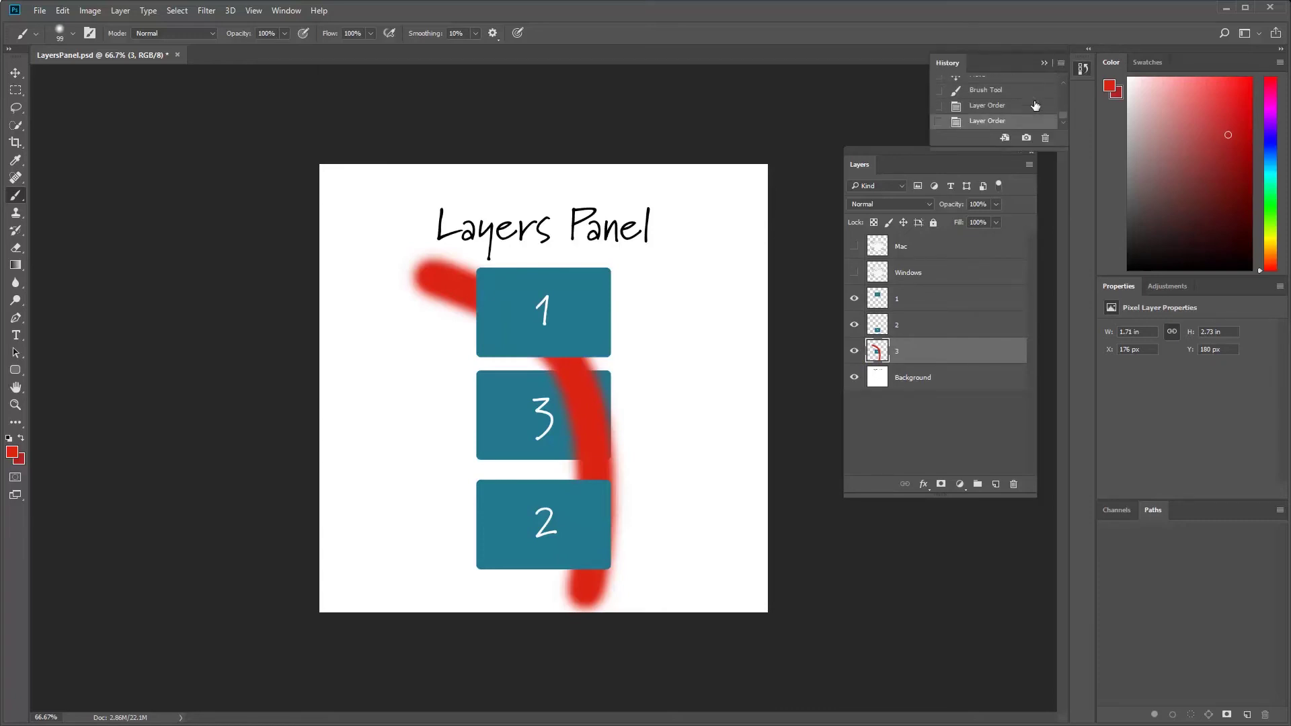
{"action": "left_click", "coordinate": [938, 91]}
{"action": "left_click", "coordinate": [1046, 138]}
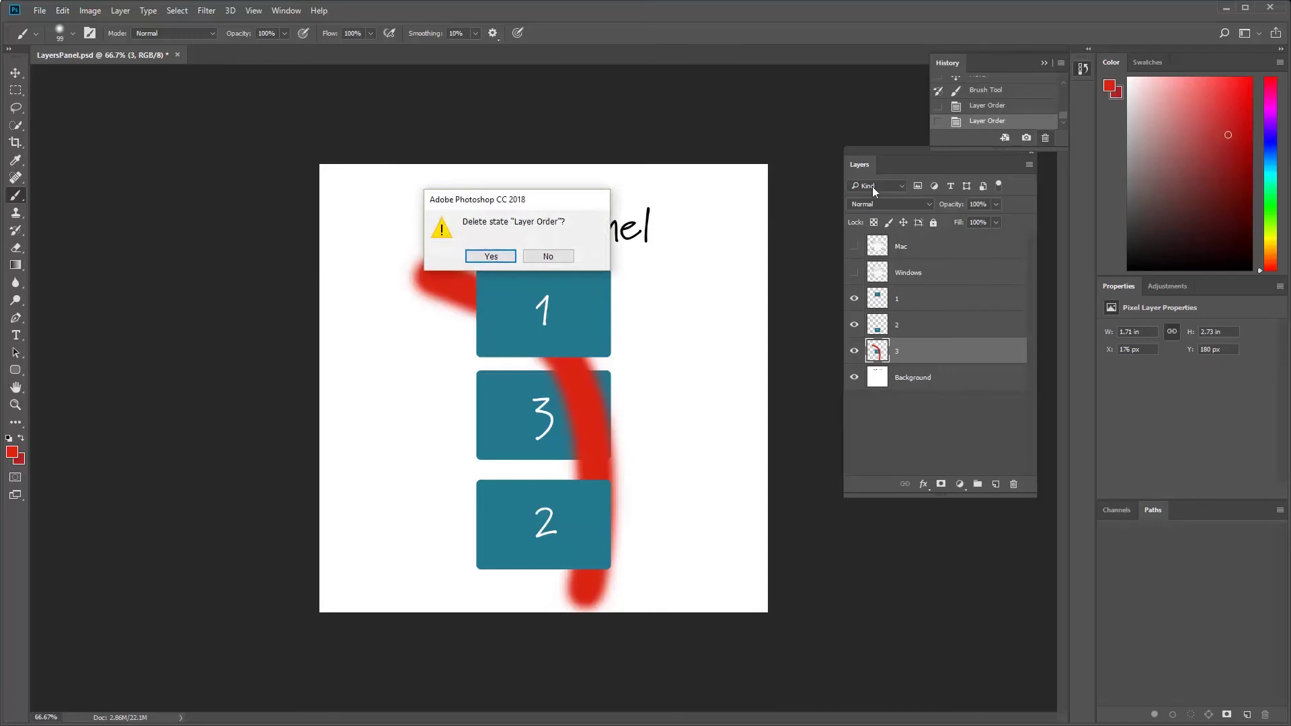
{"action": "left_click", "coordinate": [492, 257]}
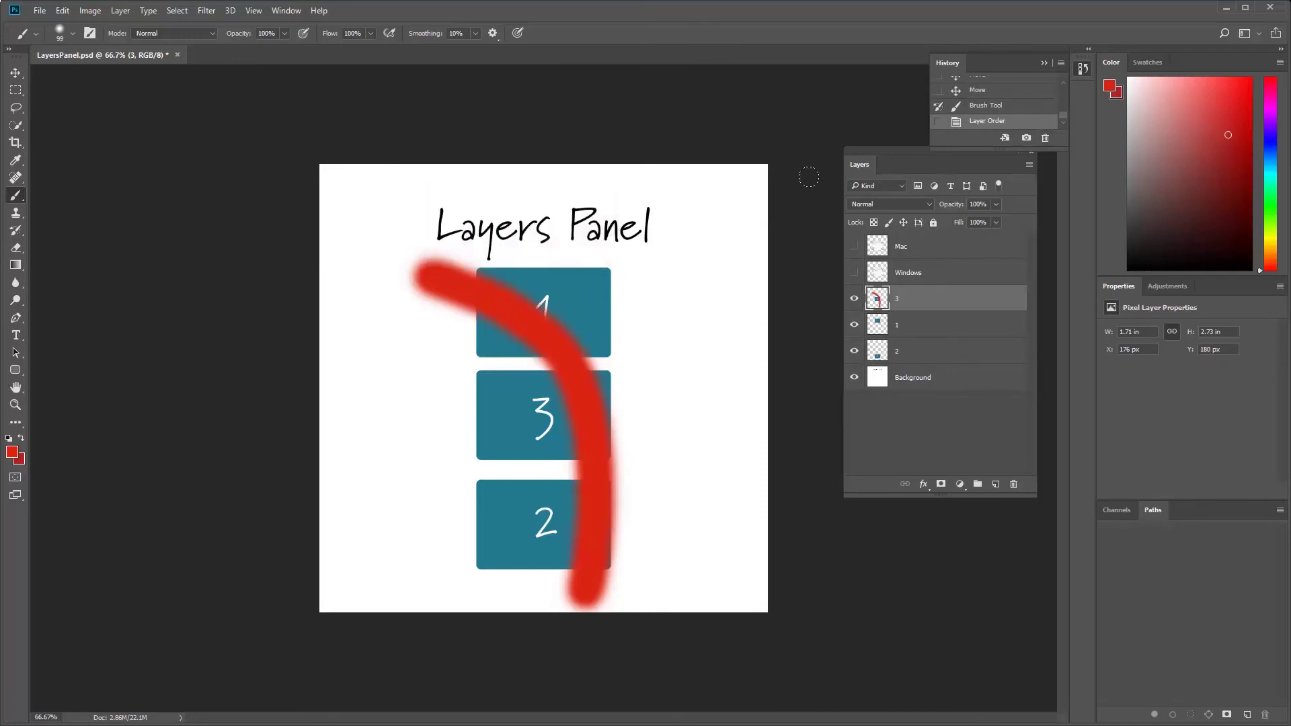
{"action": "left_click", "coordinate": [938, 121]}
{"action": "left_click", "coordinate": [1044, 137]}
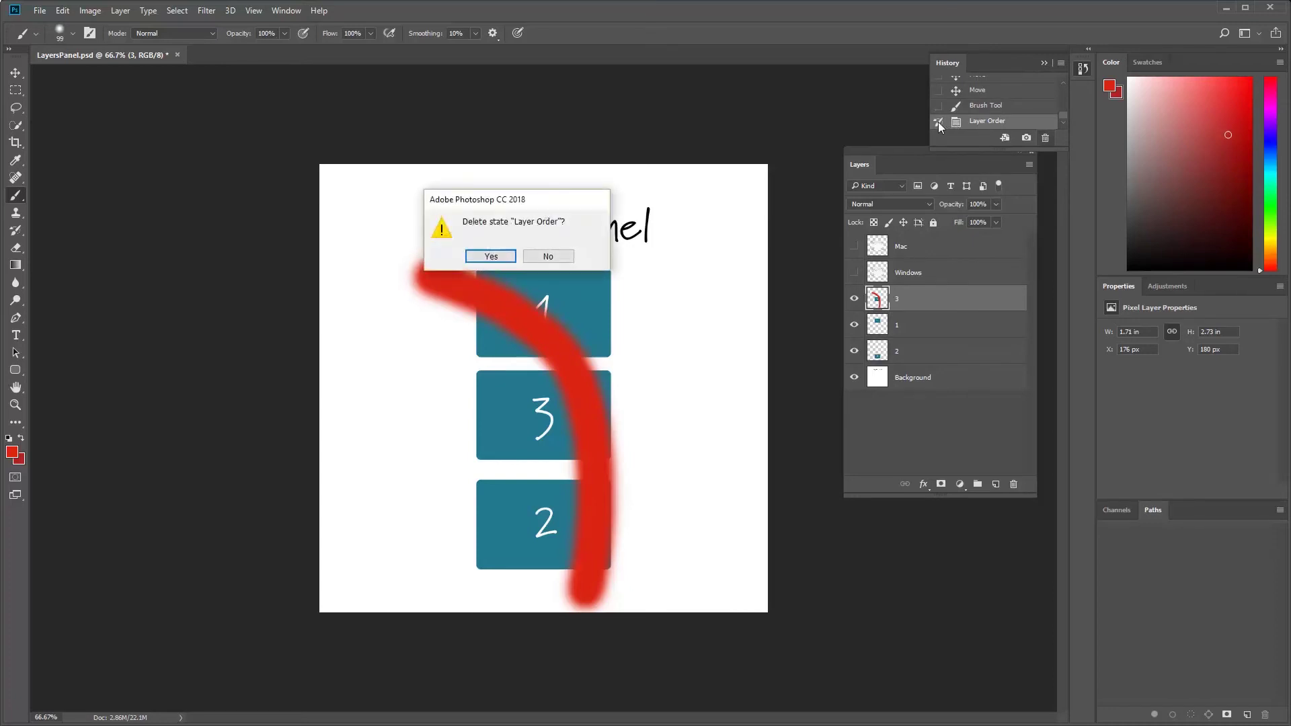
{"action": "left_click", "coordinate": [491, 257]}
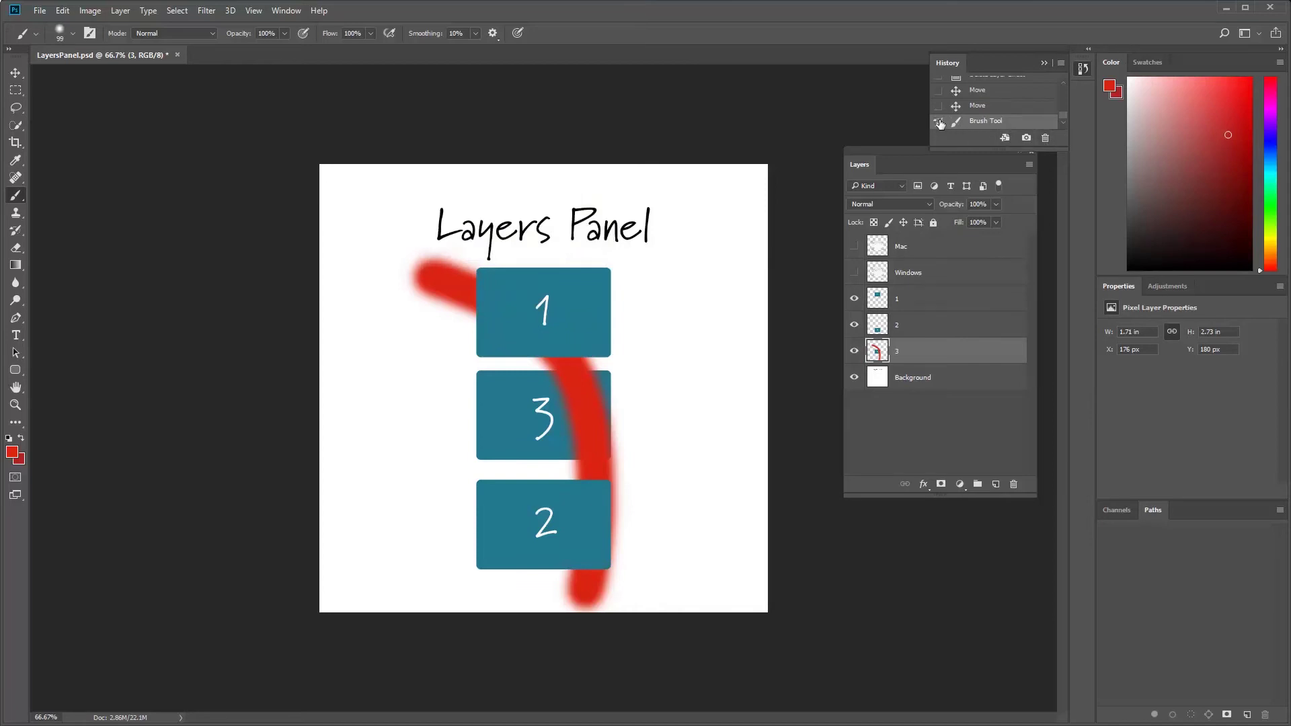
{"action": "left_click", "coordinate": [1045, 138]}
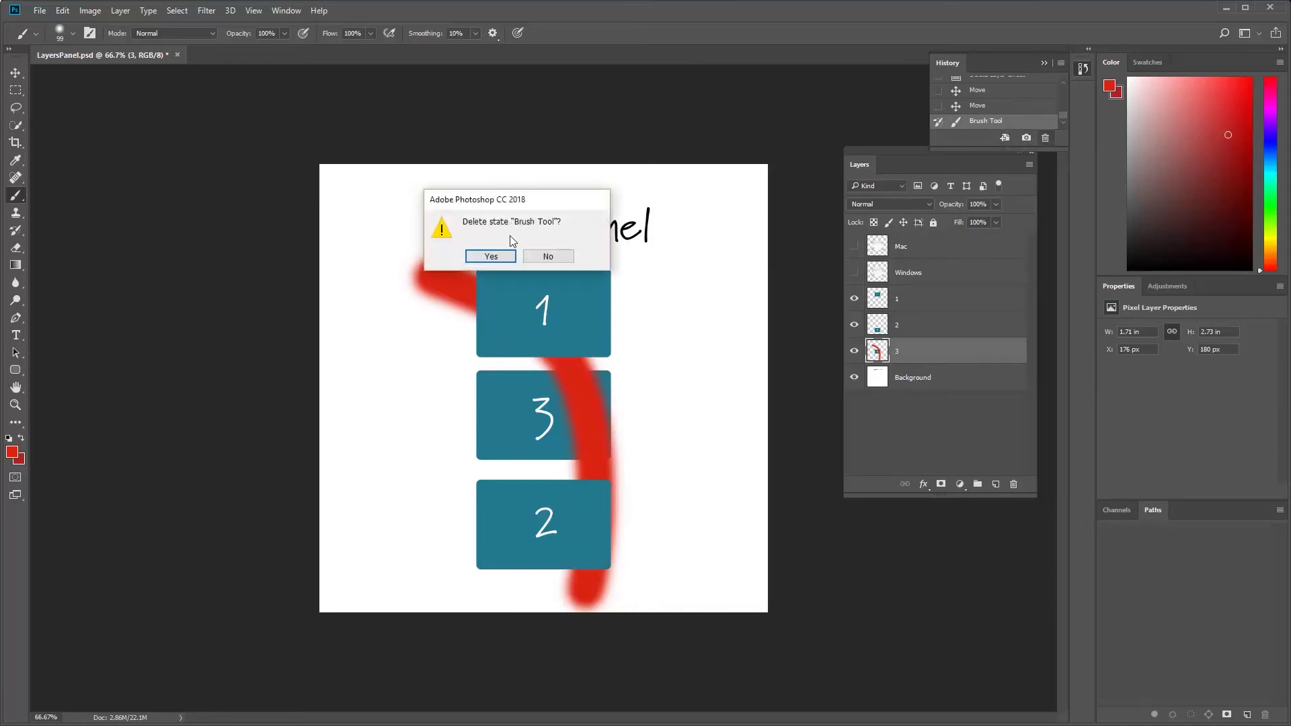
{"action": "left_click", "coordinate": [492, 257]}
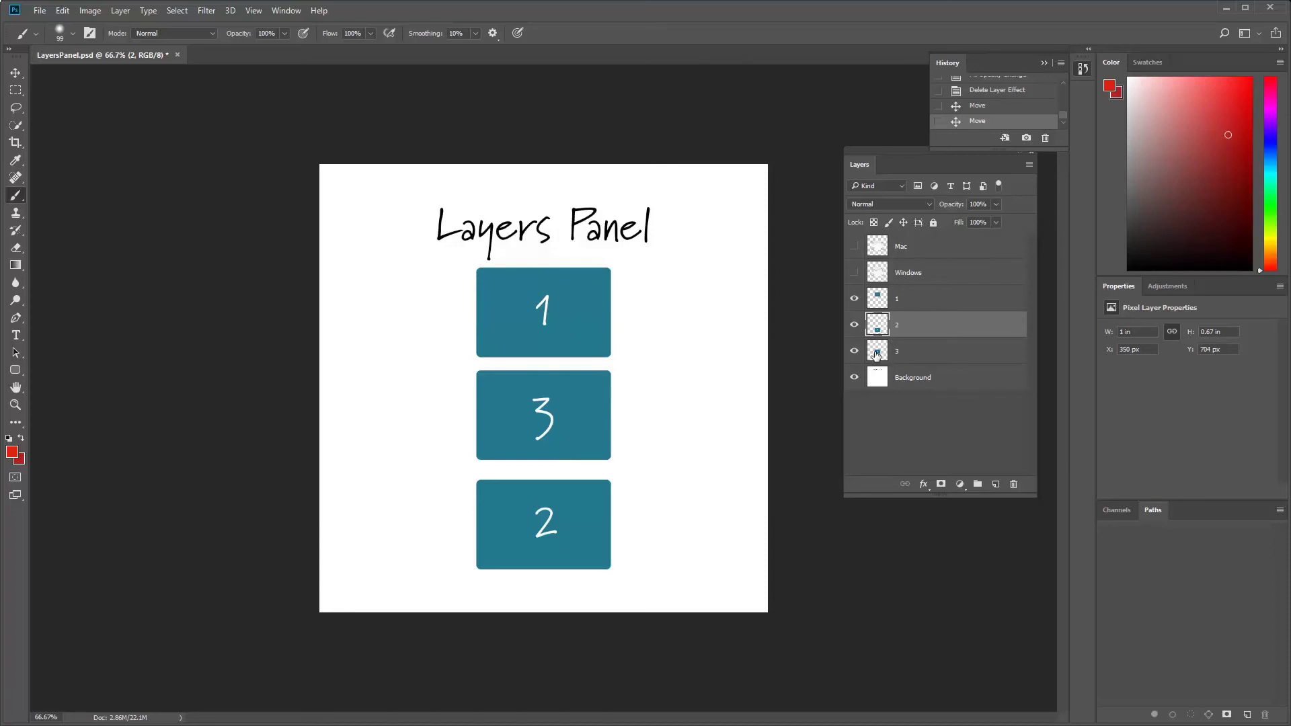
- Lock layer 1's transparent pixels, test with red paint on box 1, undo it, then lock image pixels
{"action": "left_click", "coordinate": [909, 304]}
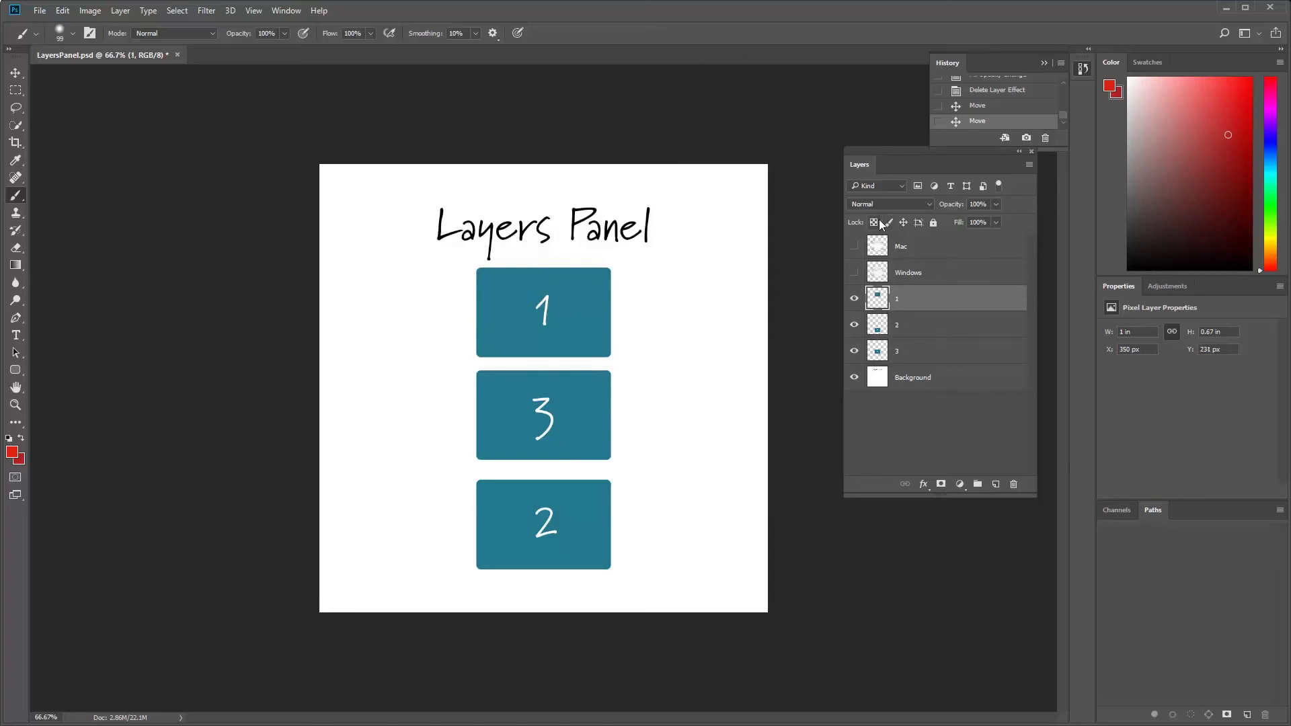
{"action": "left_click", "coordinate": [875, 222]}
{"action": "left_click_drag", "start_coordinate": [473, 271], "coordinate": [625, 342]}
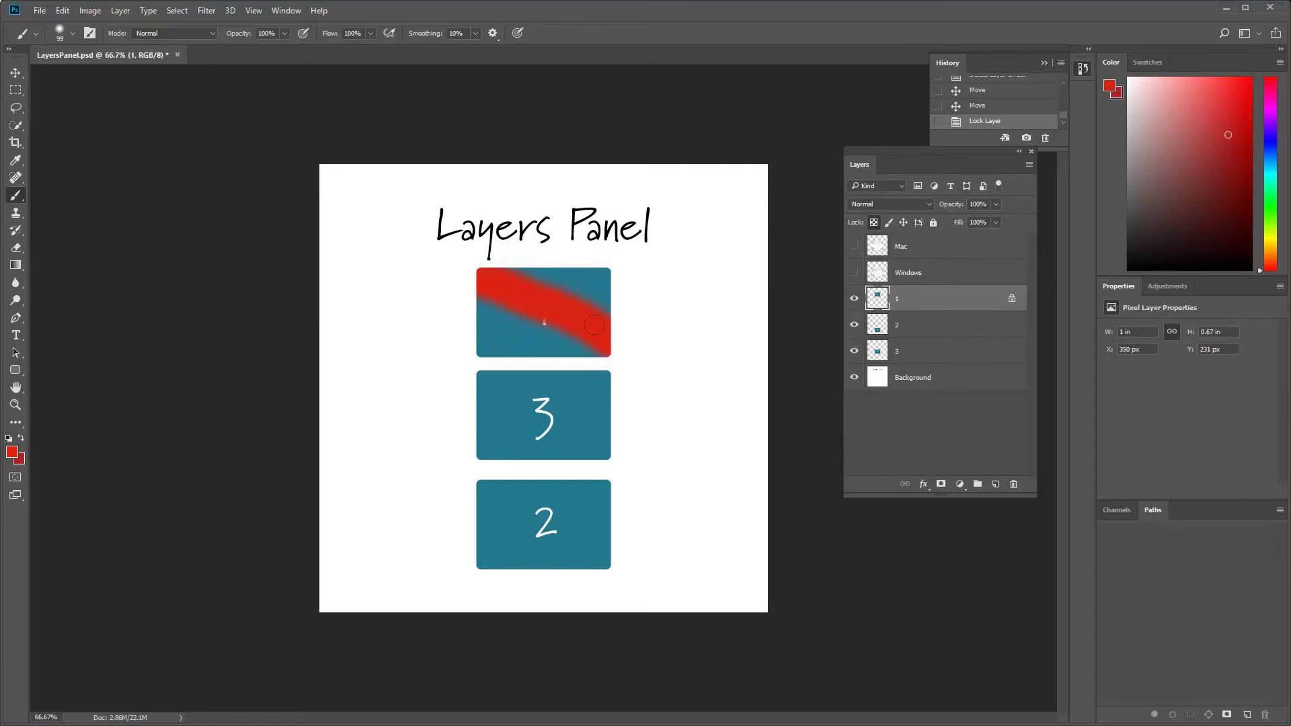
{"action": "mouse_move", "coordinate": [461, 273]}
{"action": "left_mouse_down"}
{"action": "mouse_move", "coordinate": [594, 339]}
{"action": "mouse_move", "coordinate": [466, 325]}
{"action": "mouse_move", "coordinate": [467, 293]}
{"action": "mouse_move", "coordinate": [521, 261]}
{"action": "mouse_move", "coordinate": [618, 282]}
{"action": "mouse_move", "coordinate": [601, 313]}
{"action": "mouse_move", "coordinate": [436, 322]}
{"action": "mouse_move", "coordinate": [511, 335]}
{"action": "mouse_move", "coordinate": [597, 314]}
{"action": "mouse_move", "coordinate": [613, 277]}
{"action": "mouse_move", "coordinate": [571, 255]}
{"action": "mouse_move", "coordinate": [491, 284]}
{"action": "left_mouse_up"}
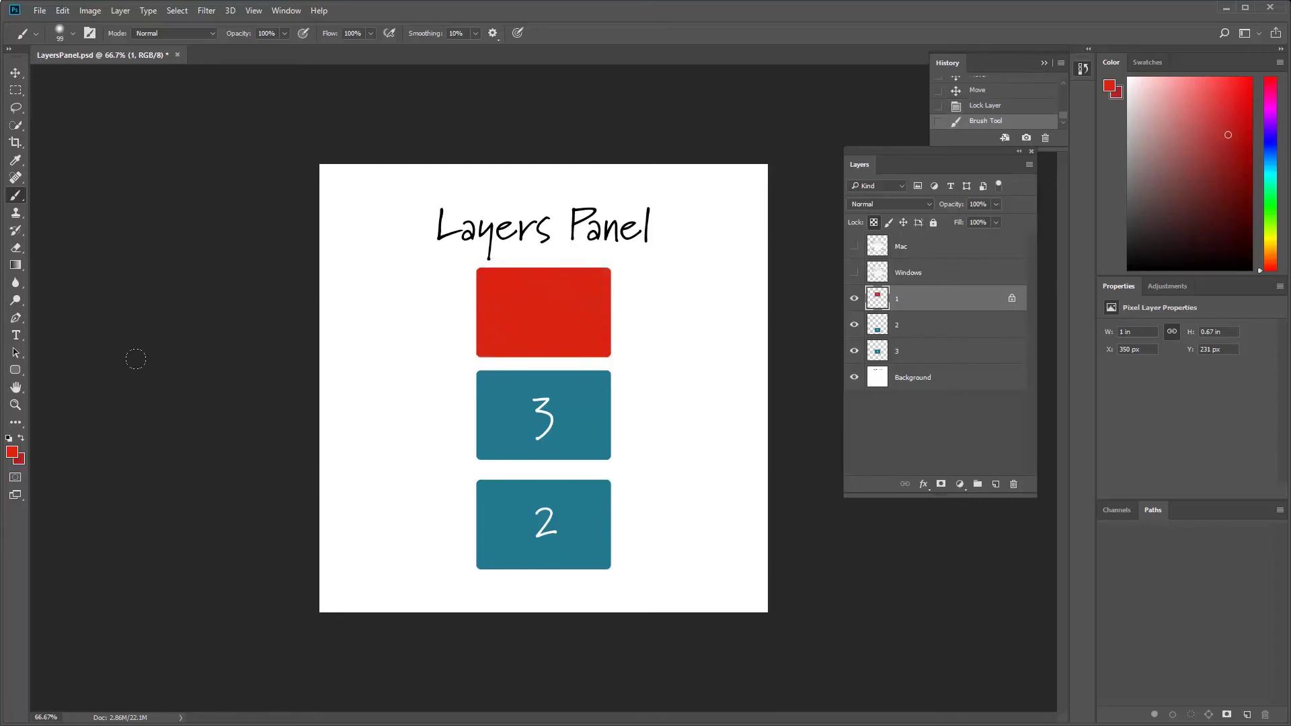
{"action": "key", "text": "ctrl+z"}
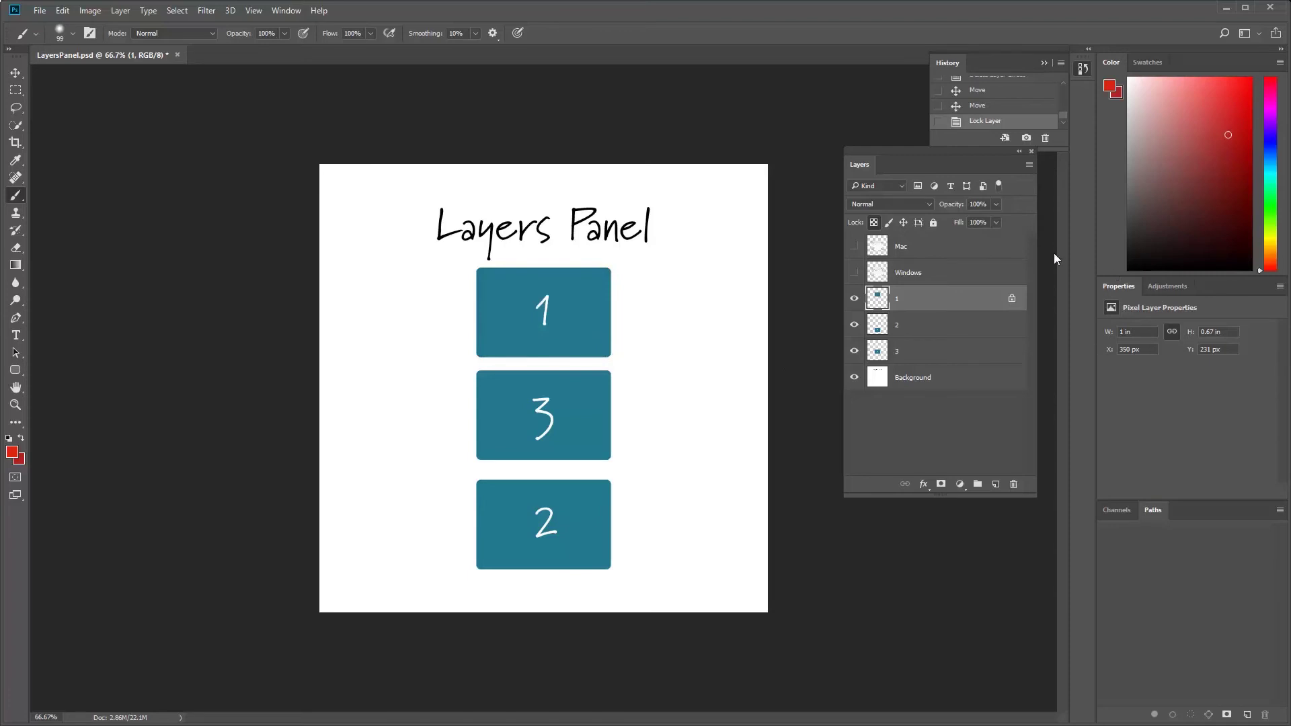
{"action": "left_click", "coordinate": [889, 224]}
- Lock layer 1's position and confirm box 1 can't be moved, dismissing the locked-layer warning
{"action": "left_click", "coordinate": [904, 224]}
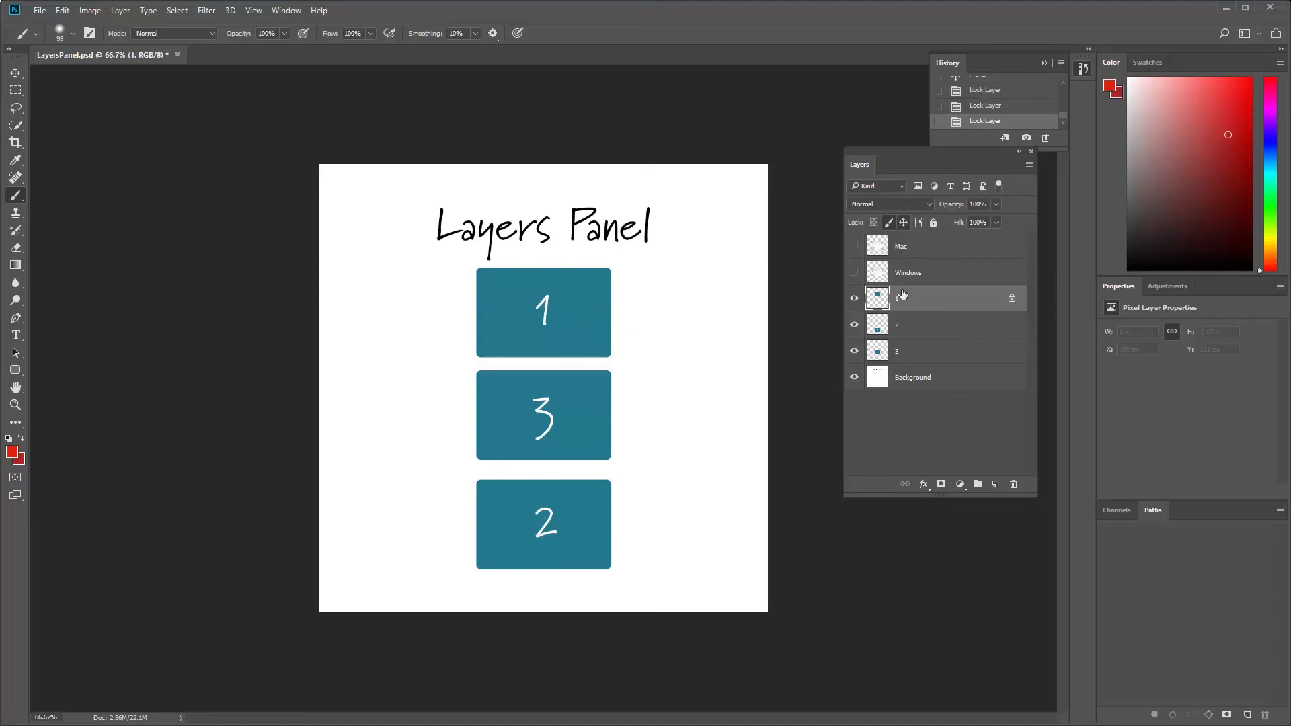
{"action": "left_click", "coordinate": [889, 223]}
{"action": "left_click", "coordinate": [904, 223]}
{"action": "left_click", "coordinate": [904, 224]}
{"action": "left_click", "coordinate": [903, 223]}
{"action": "left_click", "coordinate": [903, 223]}
{"action": "left_click", "coordinate": [15, 72]}
{"action": "mouse_move", "coordinate": [500, 315]}
{"action": "left_mouse_down"}
{"action": "mouse_move", "coordinate": [510, 346]}
{"action": "mouse_move", "coordinate": [518, 301]}
{"action": "mouse_move", "coordinate": [579, 531]}
{"action": "mouse_move", "coordinate": [663, 519]}
{"action": "mouse_move", "coordinate": [630, 452]}
{"action": "left_mouse_up"}
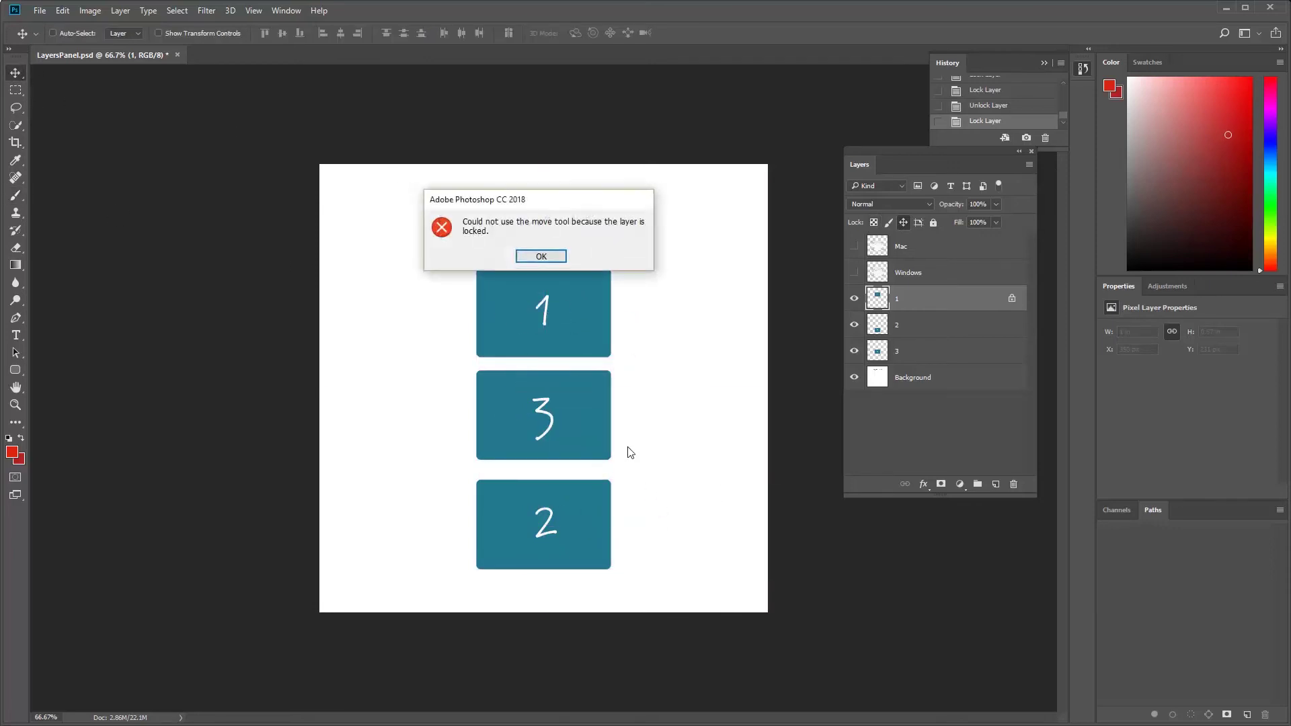
{"action": "left_click", "coordinate": [550, 257]}
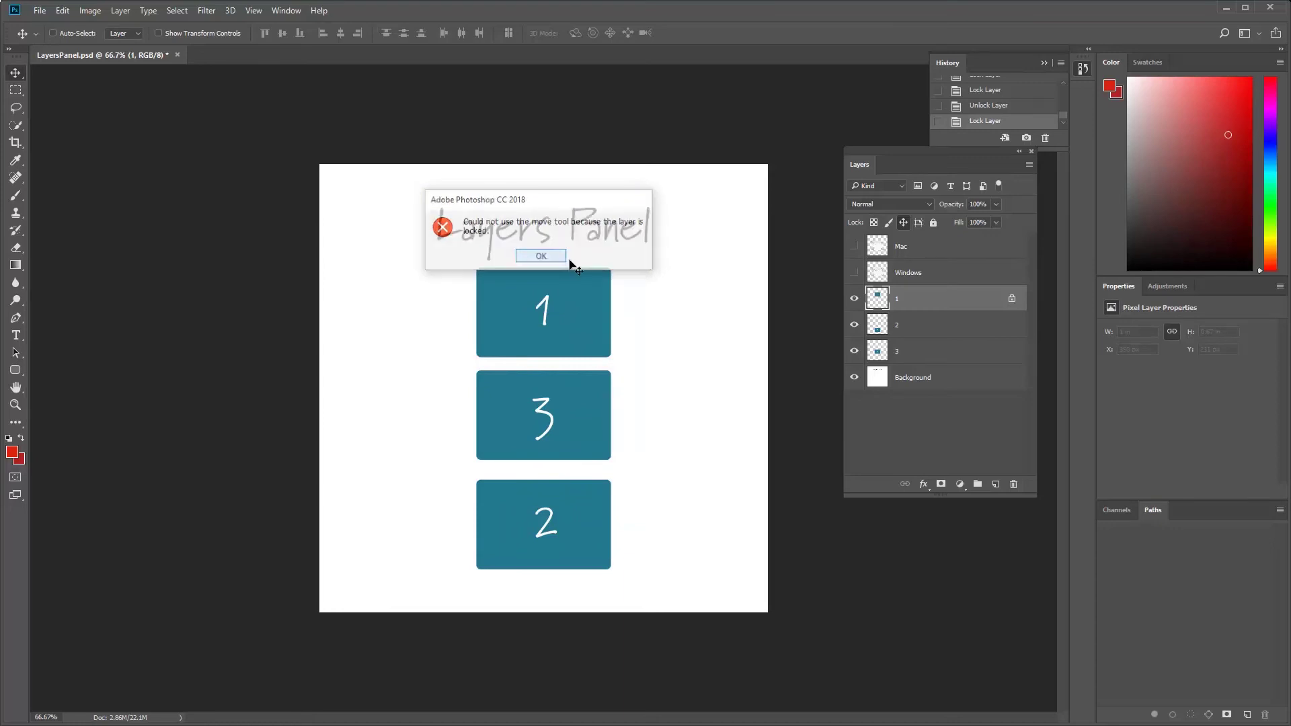
- Toggle layer 1's artboard nesting lock and apply Lock All, then select layer 3
{"action": "left_click", "coordinate": [919, 223]}
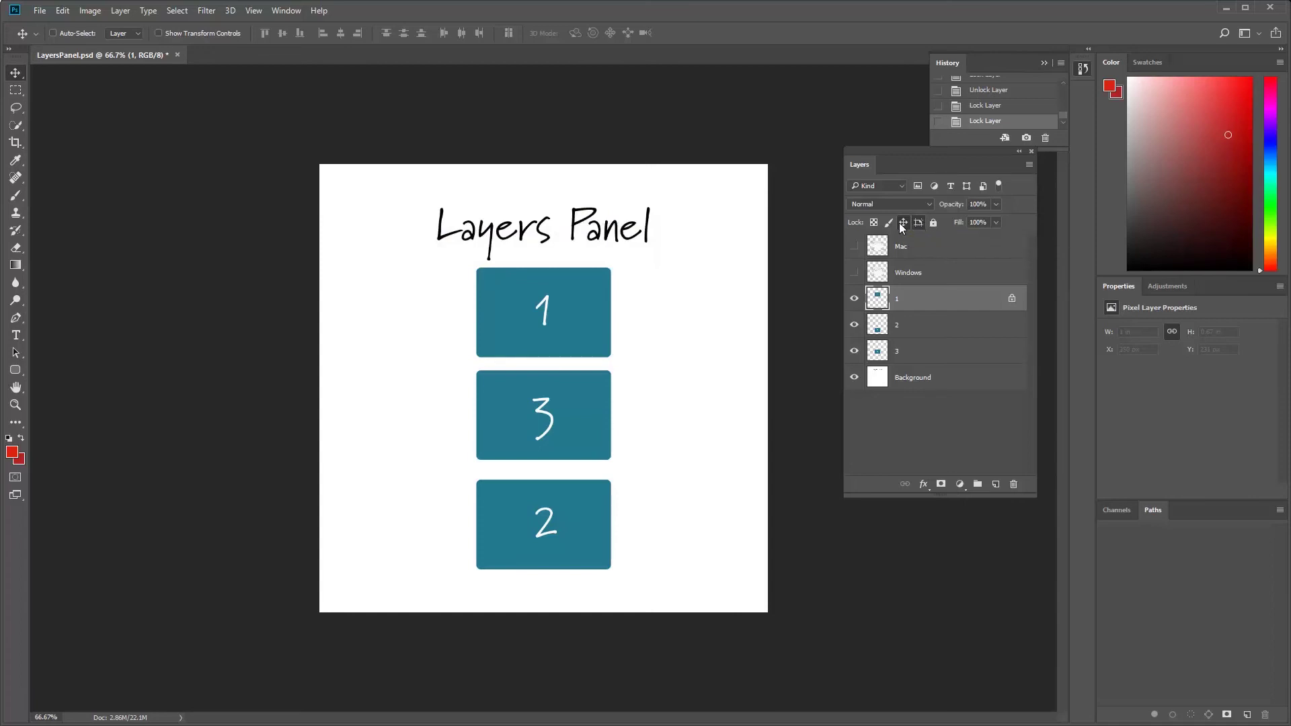
{"action": "left_click", "coordinate": [919, 223]}
{"action": "left_click", "coordinate": [934, 222]}
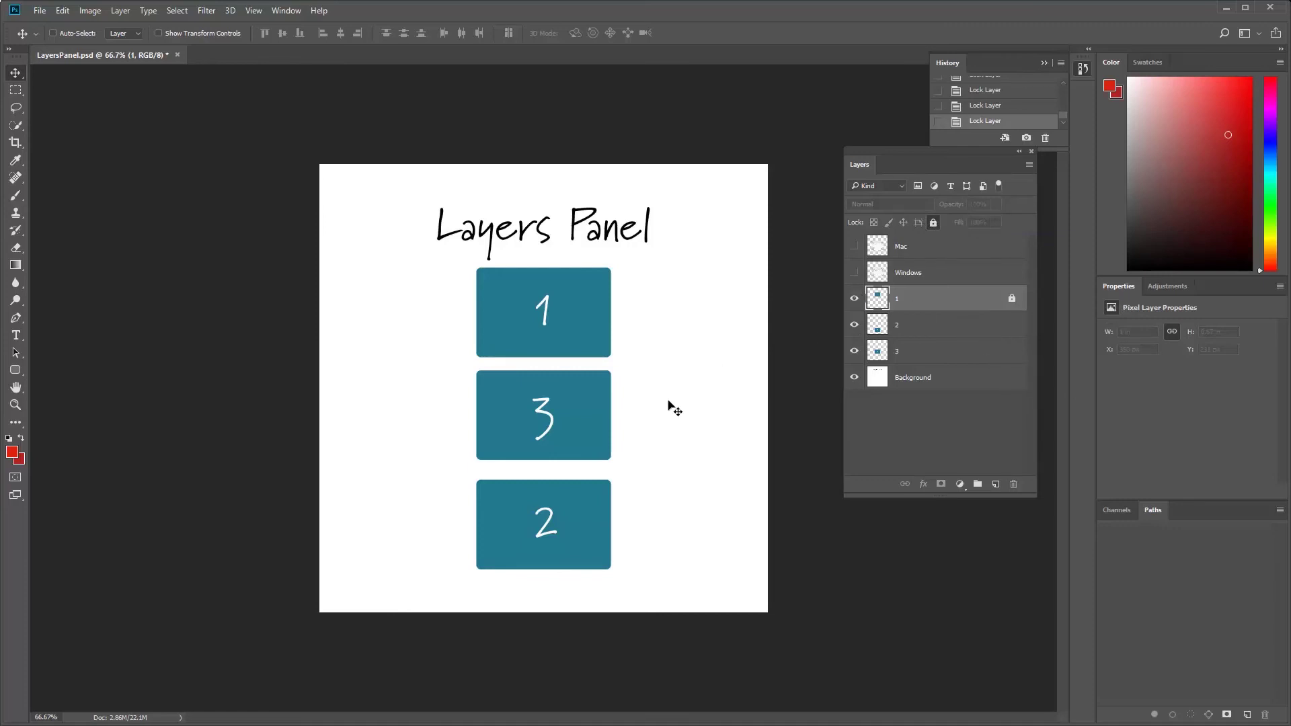
{"action": "left_click", "coordinate": [936, 344]}
- Reposition box 3 so it sits between boxes 1 and 2
{"action": "mouse_move", "coordinate": [566, 446]}
{"action": "left_mouse_down"}
{"action": "mouse_move", "coordinate": [563, 336]}
{"action": "mouse_move", "coordinate": [539, 393]}
{"action": "mouse_move", "coordinate": [559, 435]}
{"action": "left_mouse_up"}
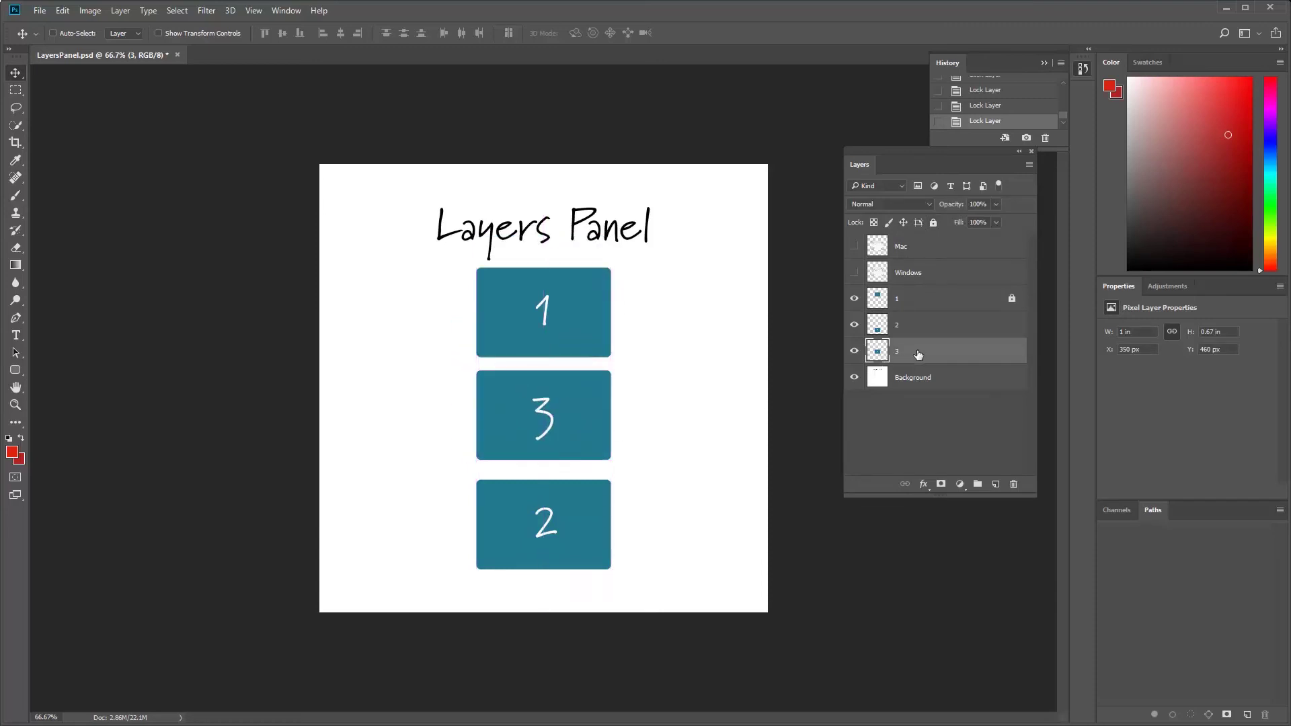
{"action": "mouse_move", "coordinate": [545, 429]}
{"action": "left_mouse_down"}
{"action": "mouse_move", "coordinate": [574, 431]}
{"action": "mouse_move", "coordinate": [553, 419]}
{"action": "left_mouse_up"}
{"action": "mouse_move", "coordinate": [404, 317]}
{"action": "left_mouse_down"}
{"action": "mouse_move", "coordinate": [412, 349]}
{"action": "mouse_move", "coordinate": [366, 410]}
{"action": "mouse_move", "coordinate": [373, 303]}
{"action": "mouse_move", "coordinate": [413, 302]}
{"action": "mouse_move", "coordinate": [398, 300]}
{"action": "left_mouse_up"}
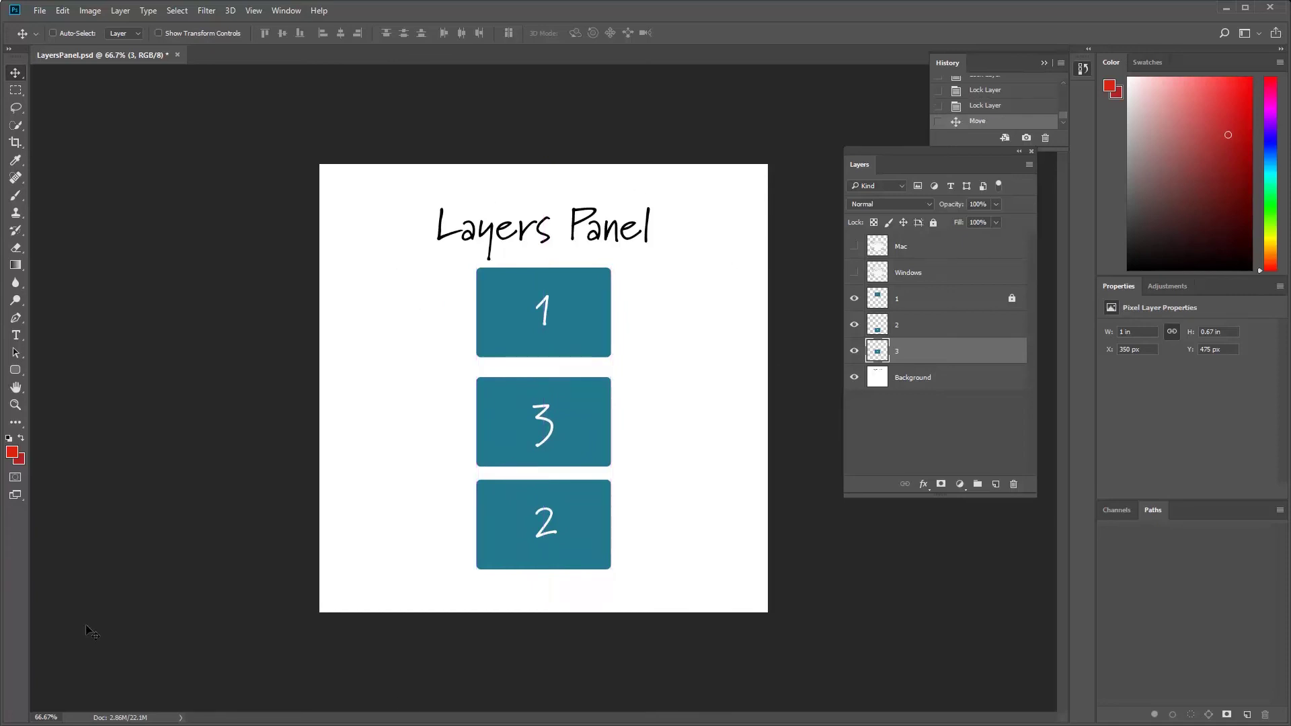
{"action": "mouse_move", "coordinate": [664, 259]}
{"action": "left_mouse_down"}
{"action": "mouse_move", "coordinate": [751, 160]}
{"action": "mouse_move", "coordinate": [685, 359]}
{"action": "mouse_move", "coordinate": [636, 278]}
{"action": "mouse_move", "coordinate": [659, 255]}
{"action": "left_mouse_up"}
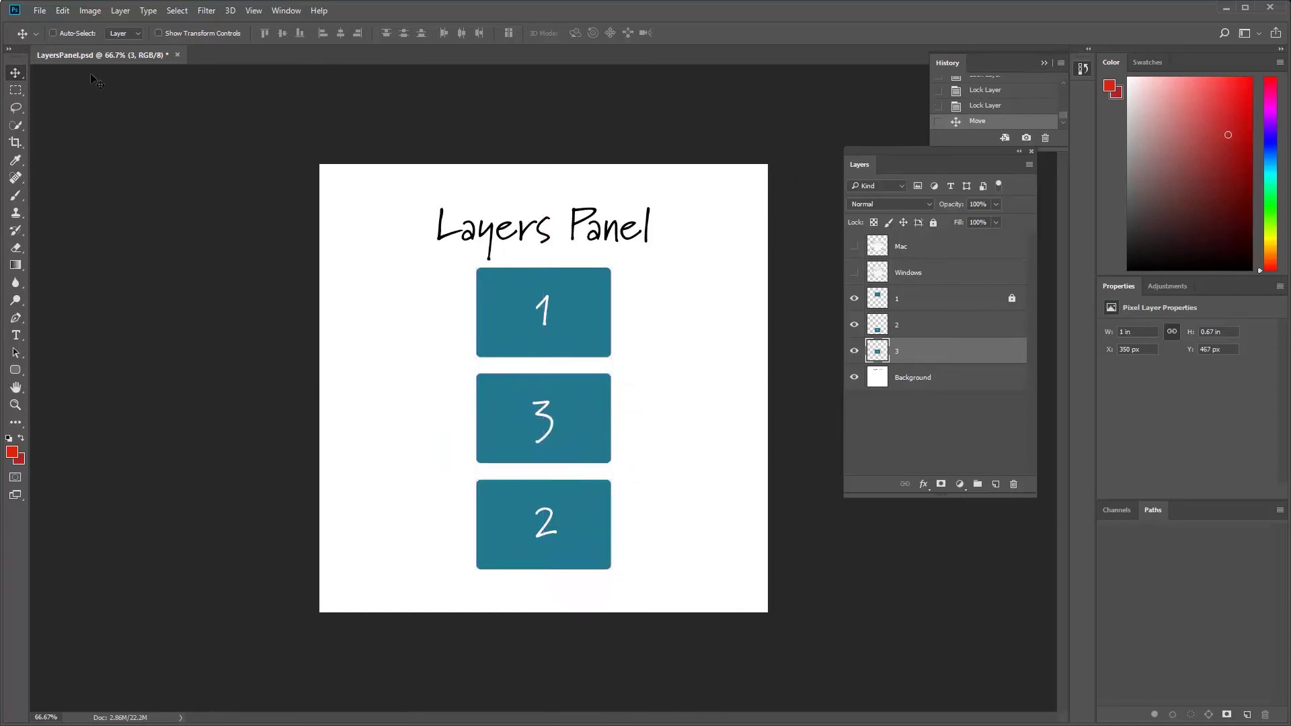
{"action": "mouse_move", "coordinate": [554, 311]}
{"action": "left_mouse_down"}
{"action": "mouse_move", "coordinate": [467, 321]}
{"action": "mouse_move", "coordinate": [504, 310]}
{"action": "mouse_move", "coordinate": [615, 318]}
{"action": "mouse_move", "coordinate": [535, 306]}
{"action": "mouse_move", "coordinate": [554, 310]}
{"action": "left_mouse_up"}
{"action": "mouse_move", "coordinate": [533, 424]}
{"action": "left_mouse_down"}
{"action": "mouse_move", "coordinate": [516, 424]}
{"action": "mouse_move", "coordinate": [397, 283]}
{"action": "mouse_move", "coordinate": [520, 429]}
{"action": "mouse_move", "coordinate": [536, 429]}
{"action": "left_mouse_up"}
{"action": "left_click", "coordinate": [546, 318]}
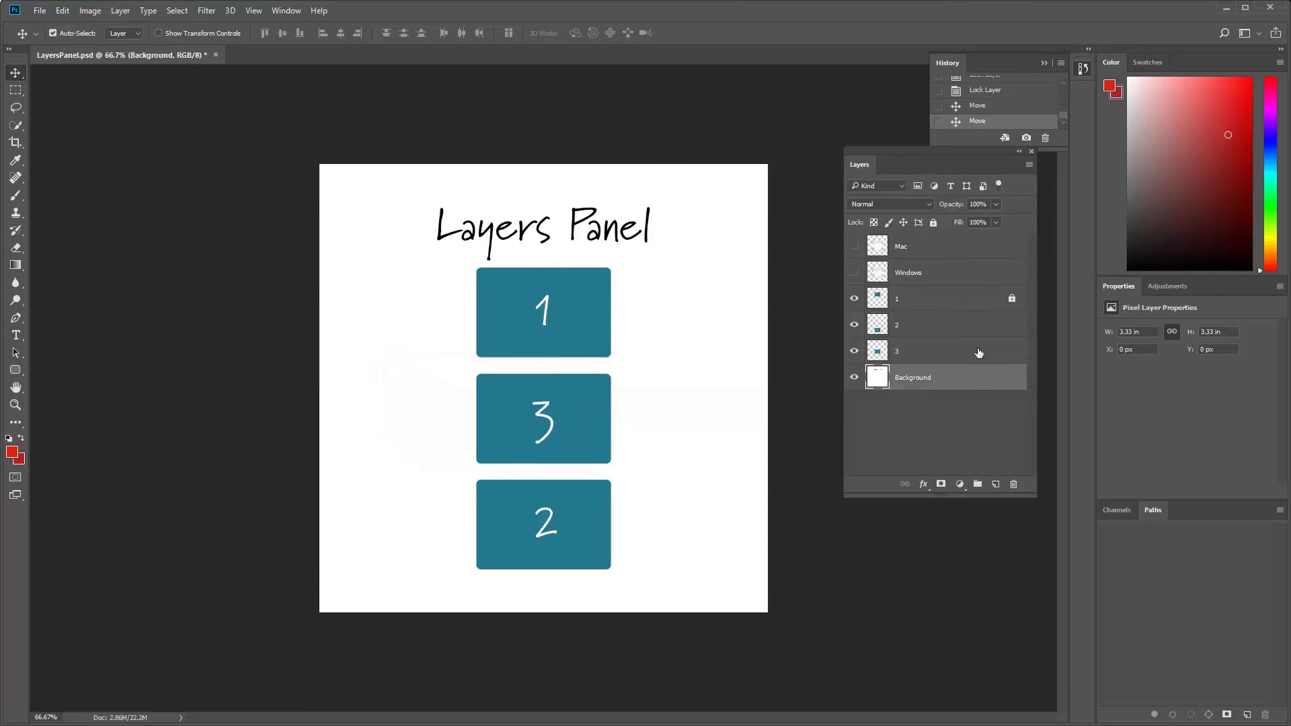
- Unlock box 1's layer and move box 1, returning it to its spot
{"action": "left_click", "coordinate": [1012, 300]}
{"action": "left_click", "coordinate": [513, 320]}
{"action": "mouse_move", "coordinate": [506, 314]}
{"action": "left_mouse_down"}
{"action": "mouse_move", "coordinate": [666, 317]}
{"action": "mouse_move", "coordinate": [504, 319]}
{"action": "left_mouse_up"}
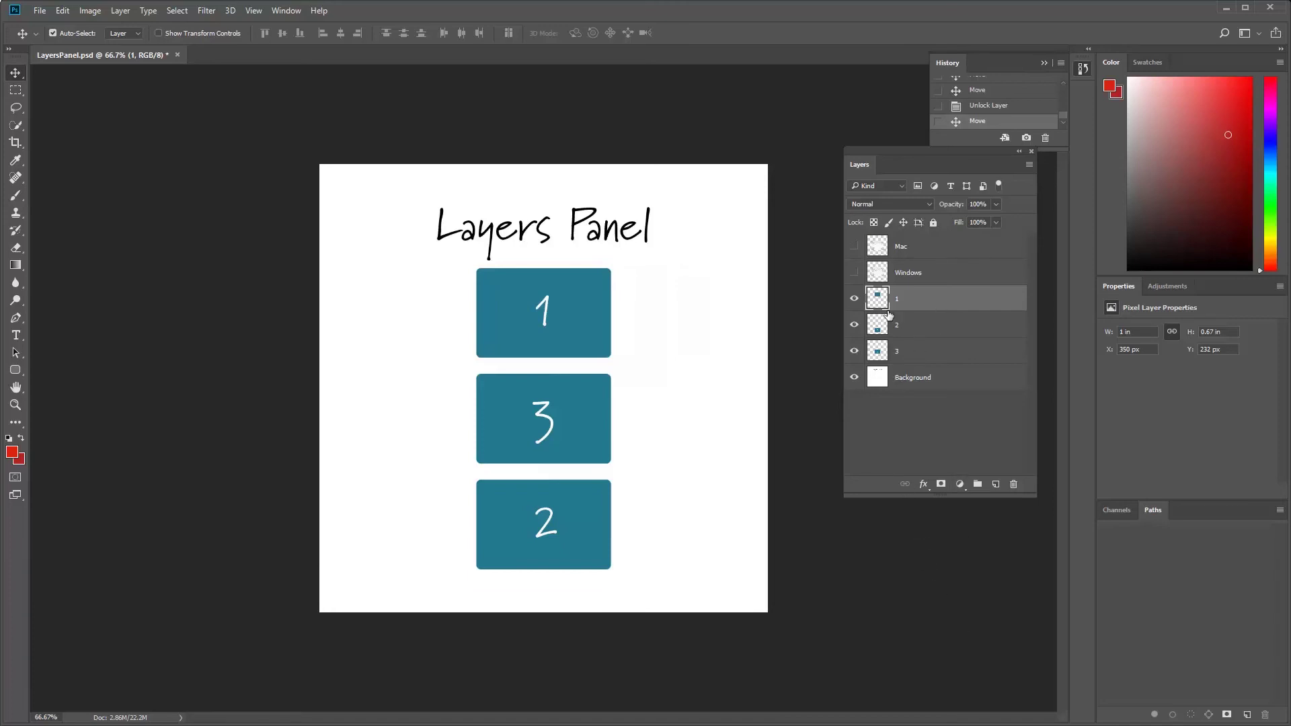
- Move all three boxes together and back, then lower box 2 slightly under box 3
{"action": "left_click", "coordinate": [948, 352], "text": "shift"}
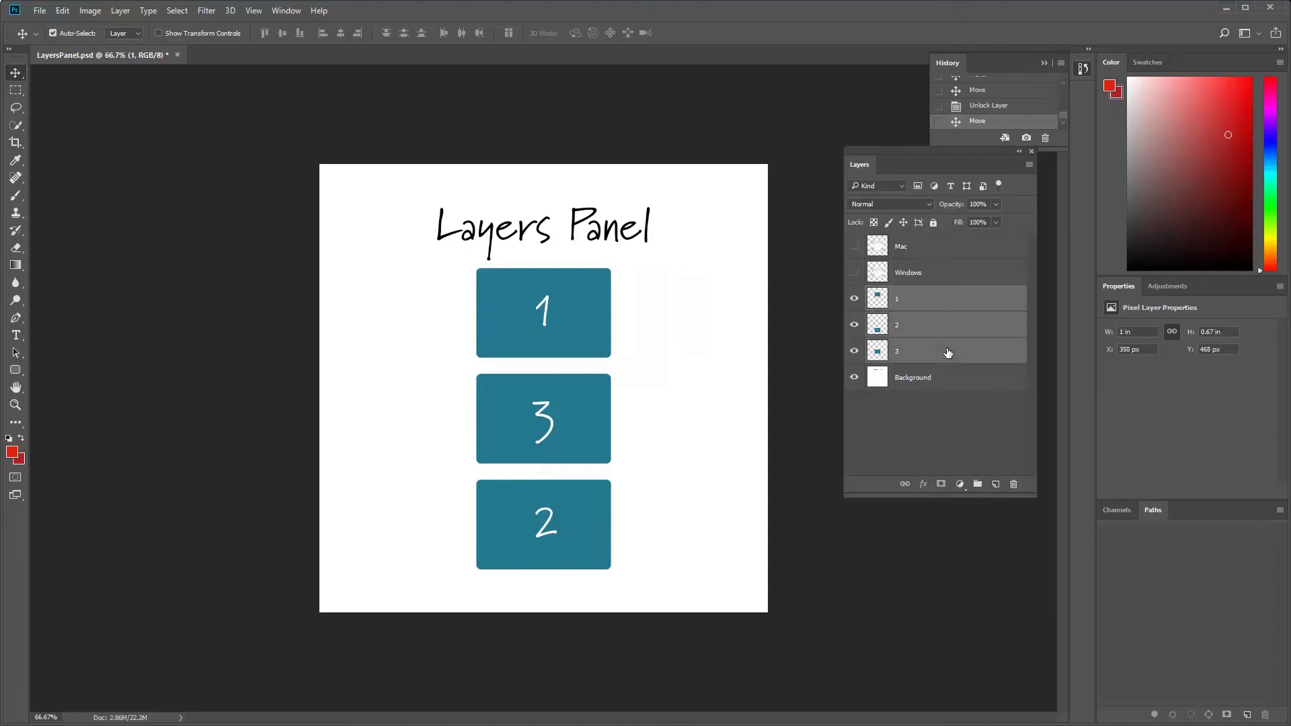
{"action": "mouse_move", "coordinate": [529, 429]}
{"action": "left_mouse_down"}
{"action": "mouse_move", "coordinate": [675, 416]}
{"action": "mouse_move", "coordinate": [567, 413]}
{"action": "mouse_move", "coordinate": [508, 315]}
{"action": "mouse_move", "coordinate": [313, 431]}
{"action": "mouse_move", "coordinate": [594, 453]}
{"action": "mouse_move", "coordinate": [522, 417]}
{"action": "left_mouse_up"}
{"action": "left_click", "coordinate": [941, 326]}
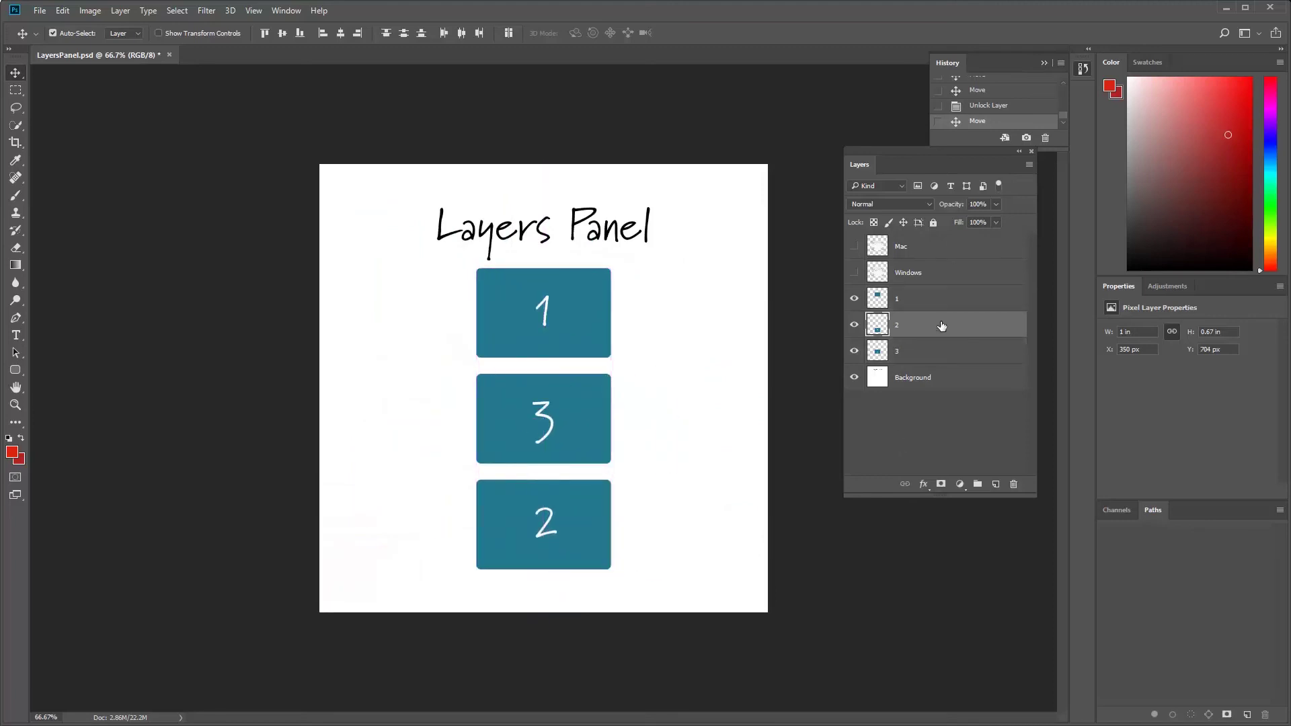
{"action": "mouse_move", "coordinate": [553, 517]}
{"action": "left_mouse_down"}
{"action": "mouse_move", "coordinate": [660, 512]}
{"action": "mouse_move", "coordinate": [485, 516]}
{"action": "mouse_move", "coordinate": [575, 516]}
{"action": "mouse_move", "coordinate": [556, 523]}
{"action": "left_mouse_up"}
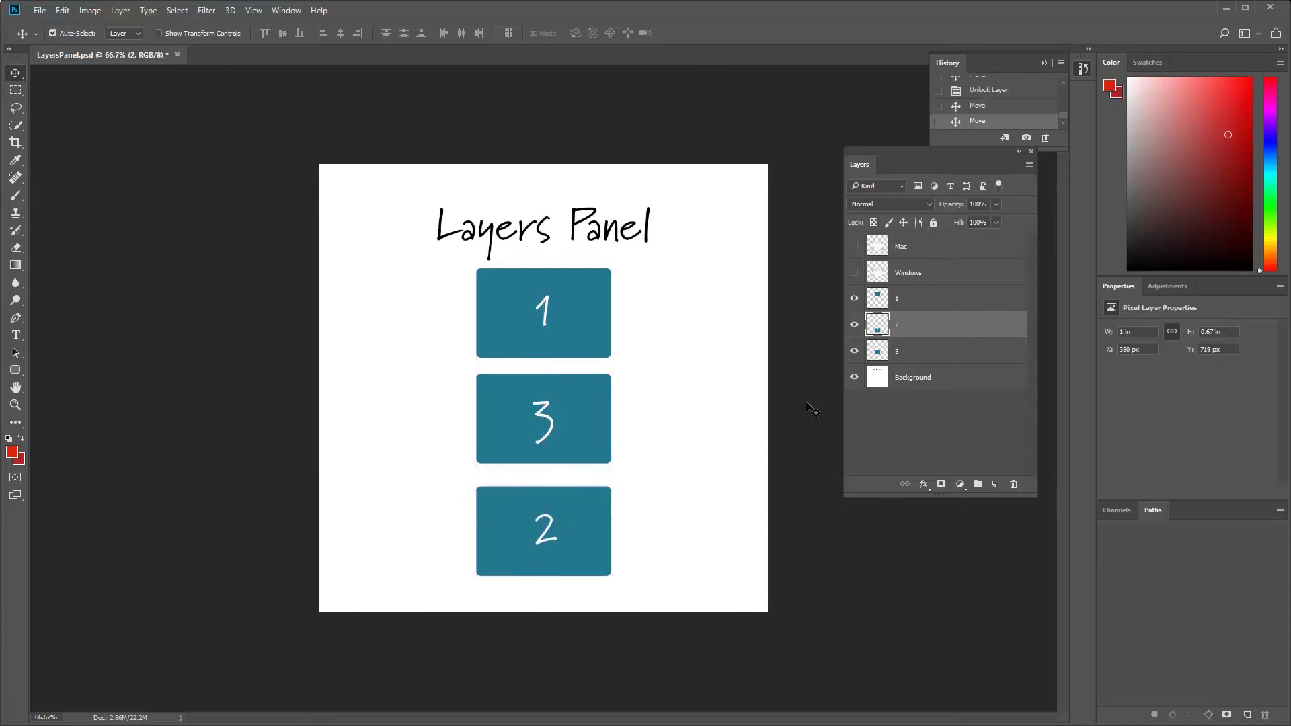
- Link layers 1 and 2 and move boxes 1 and 2 together
{"action": "left_click", "coordinate": [927, 304]}
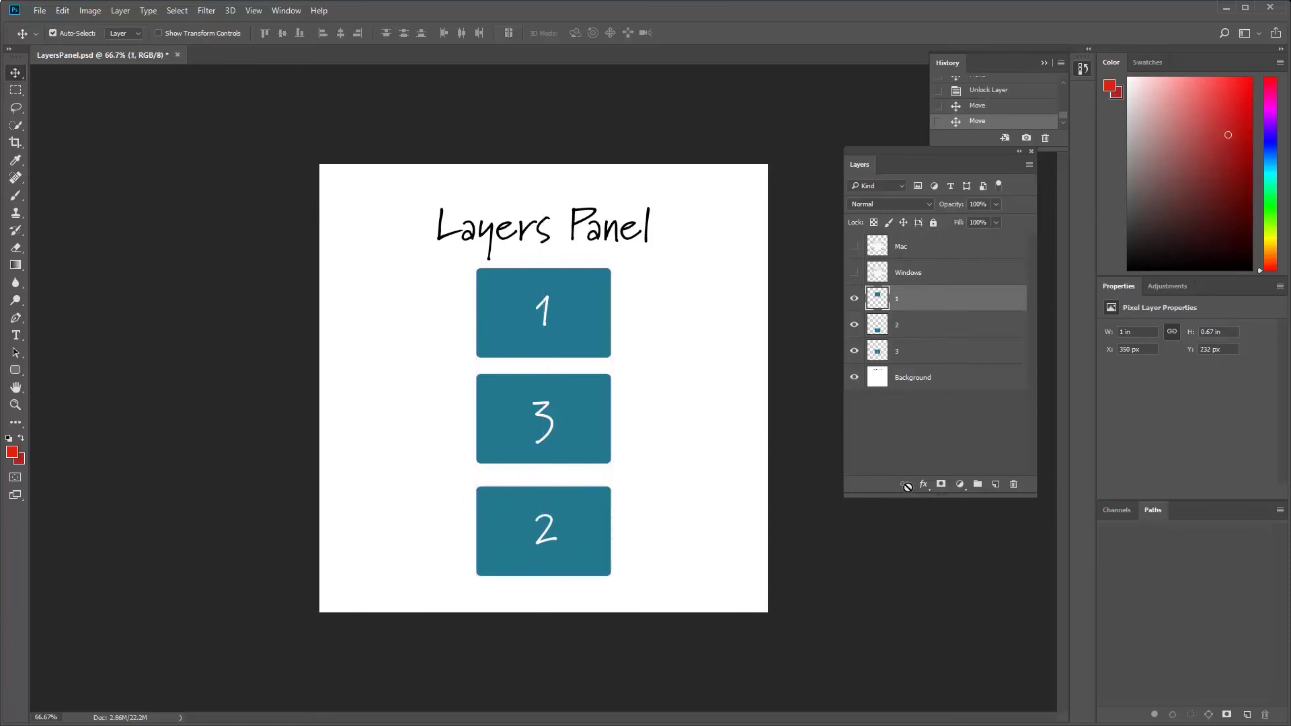
{"action": "left_click", "coordinate": [922, 328]}
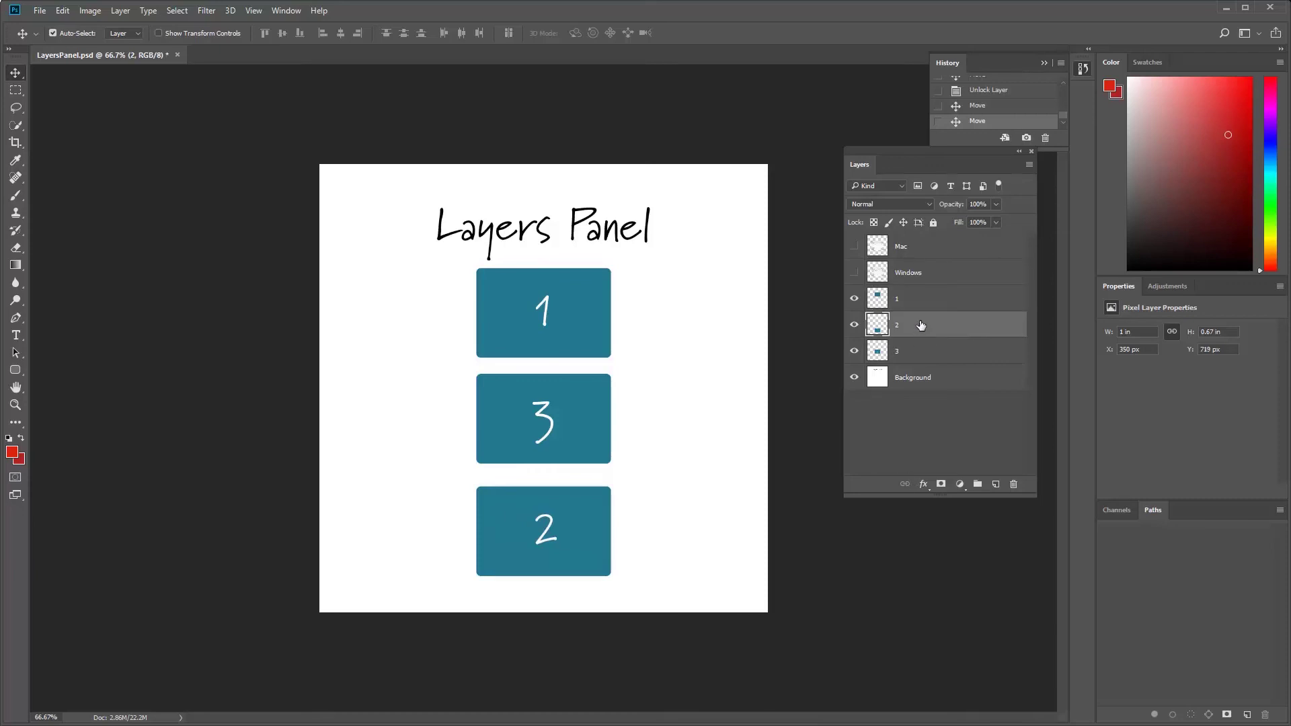
{"action": "key", "text": "ctrl"}
{"action": "left_click", "coordinate": [920, 300], "text": "ctrl"}
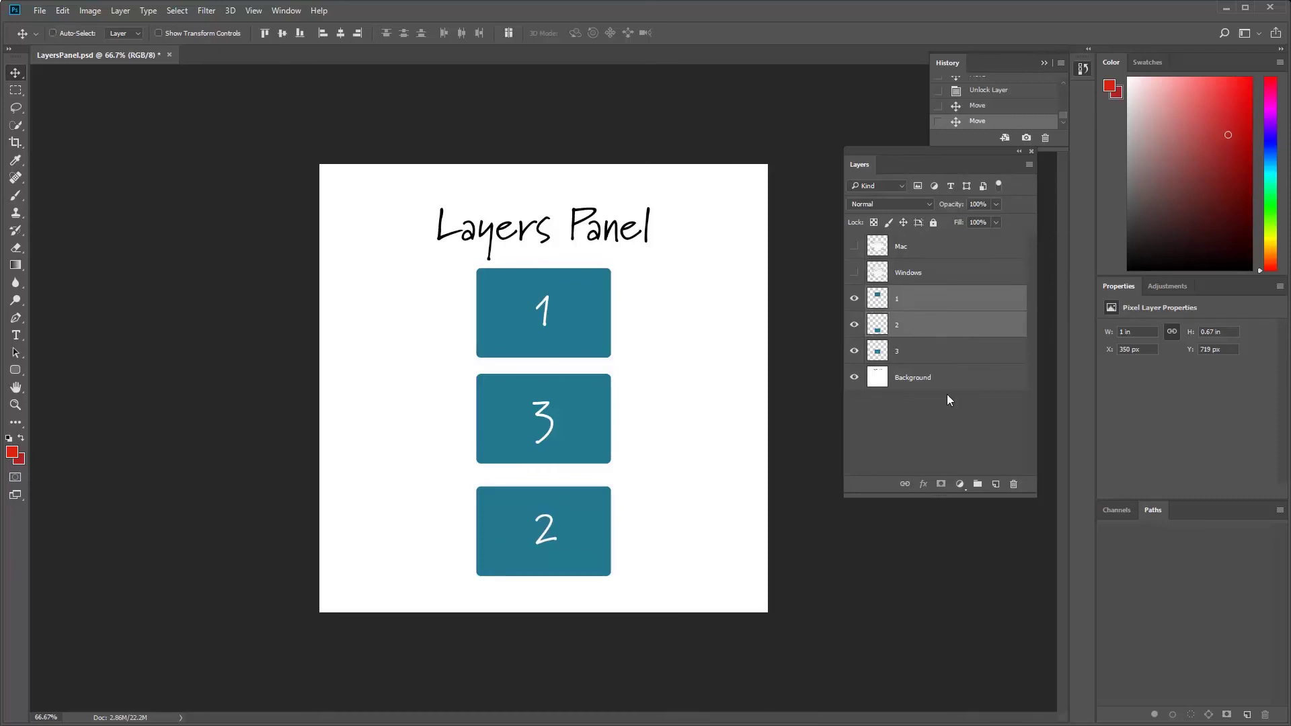
{"action": "left_click", "coordinate": [905, 486]}
{"action": "mouse_move", "coordinate": [565, 326]}
{"action": "left_mouse_down"}
{"action": "mouse_move", "coordinate": [708, 325]}
{"action": "mouse_move", "coordinate": [441, 329]}
{"action": "mouse_move", "coordinate": [572, 327]}
{"action": "mouse_move", "coordinate": [559, 321]}
{"action": "left_mouse_up"}
- Check which layers show the link, unlink layers 1 and 2, then select layer 3
{"action": "left_click", "coordinate": [946, 412]}
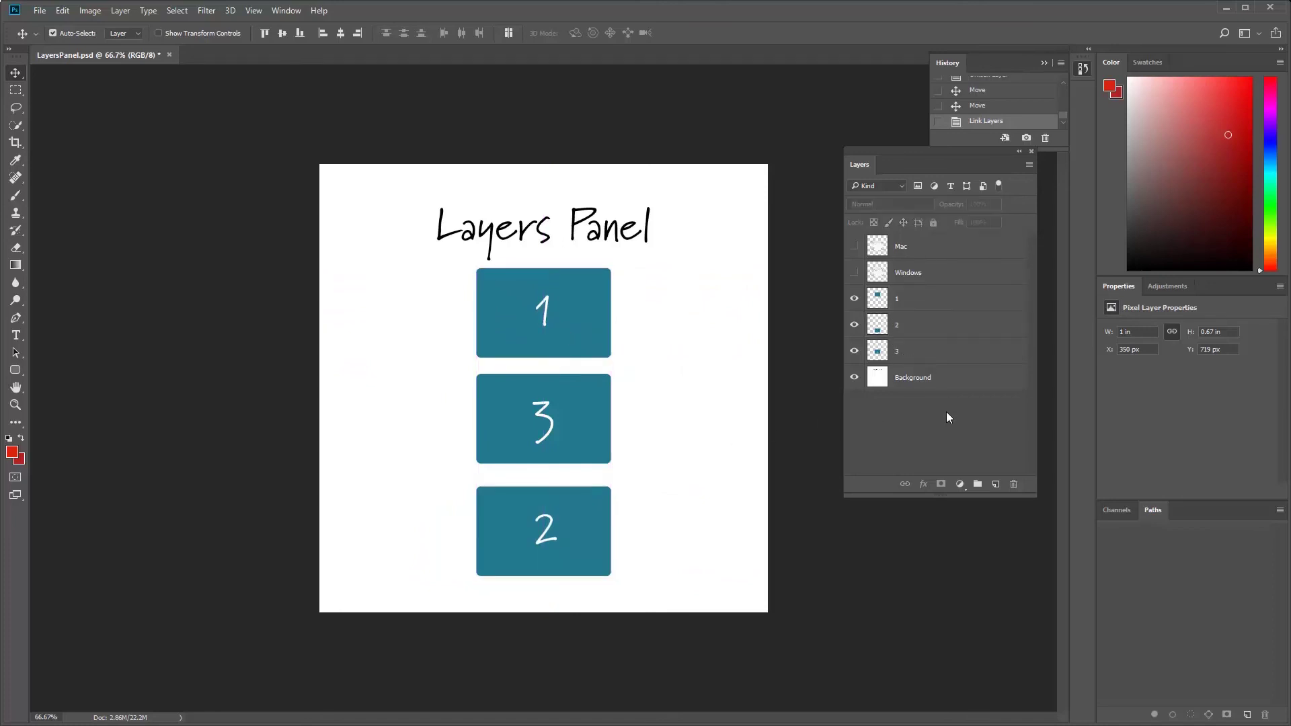
{"action": "left_click", "coordinate": [954, 304]}
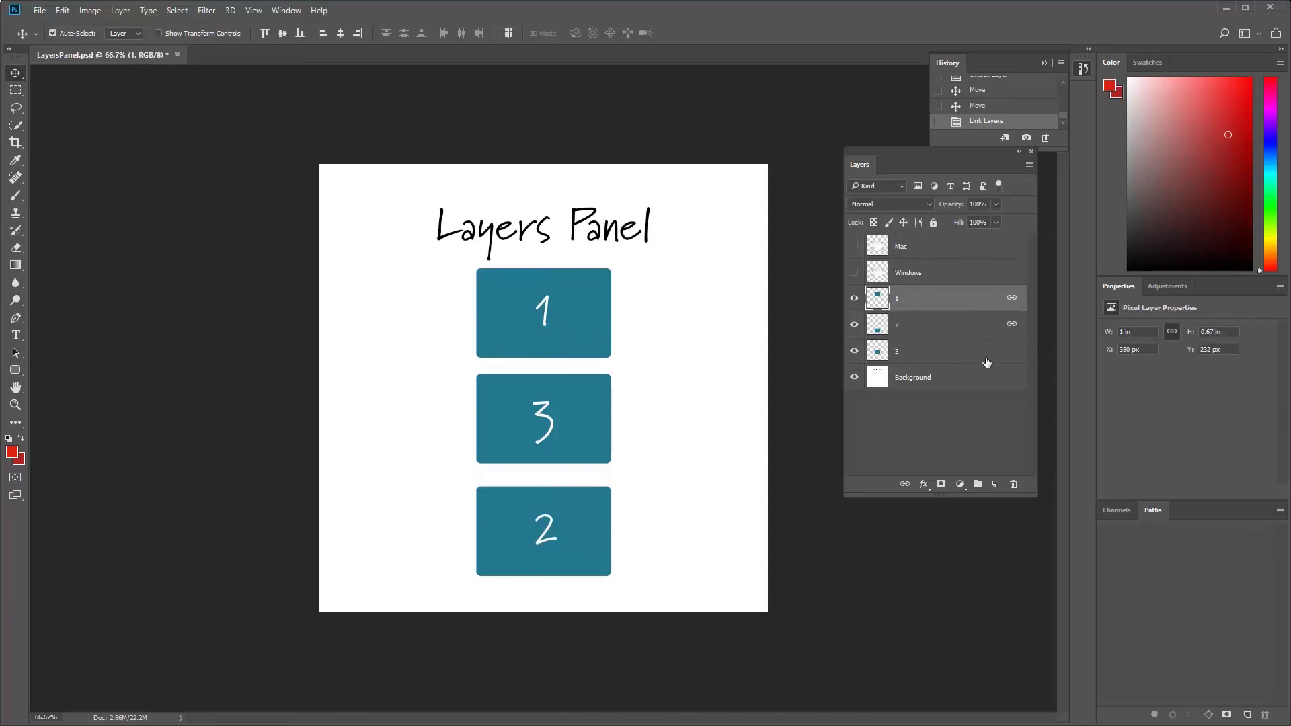
{"action": "left_click", "coordinate": [986, 361]}
{"action": "left_click", "coordinate": [981, 333]}
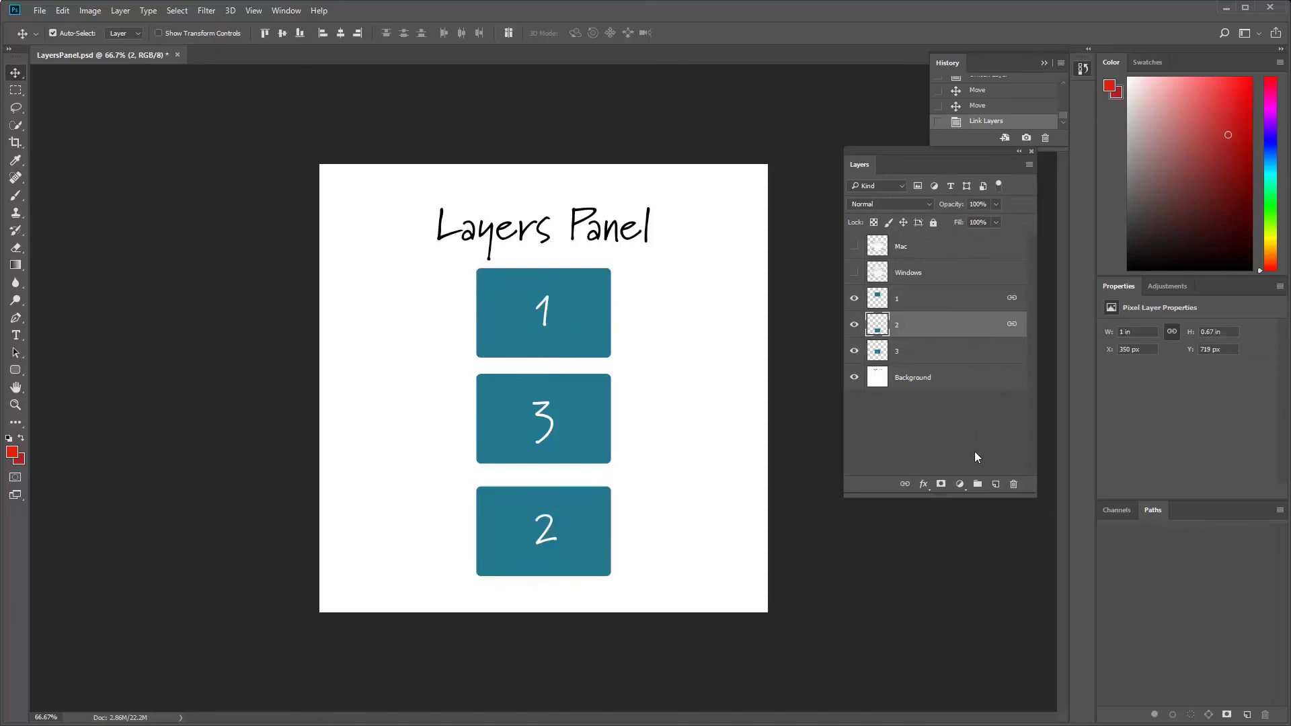
{"action": "key", "text": "ctrl"}
{"action": "left_click", "coordinate": [931, 299], "text": "ctrl"}
{"action": "left_click", "coordinate": [905, 485]}
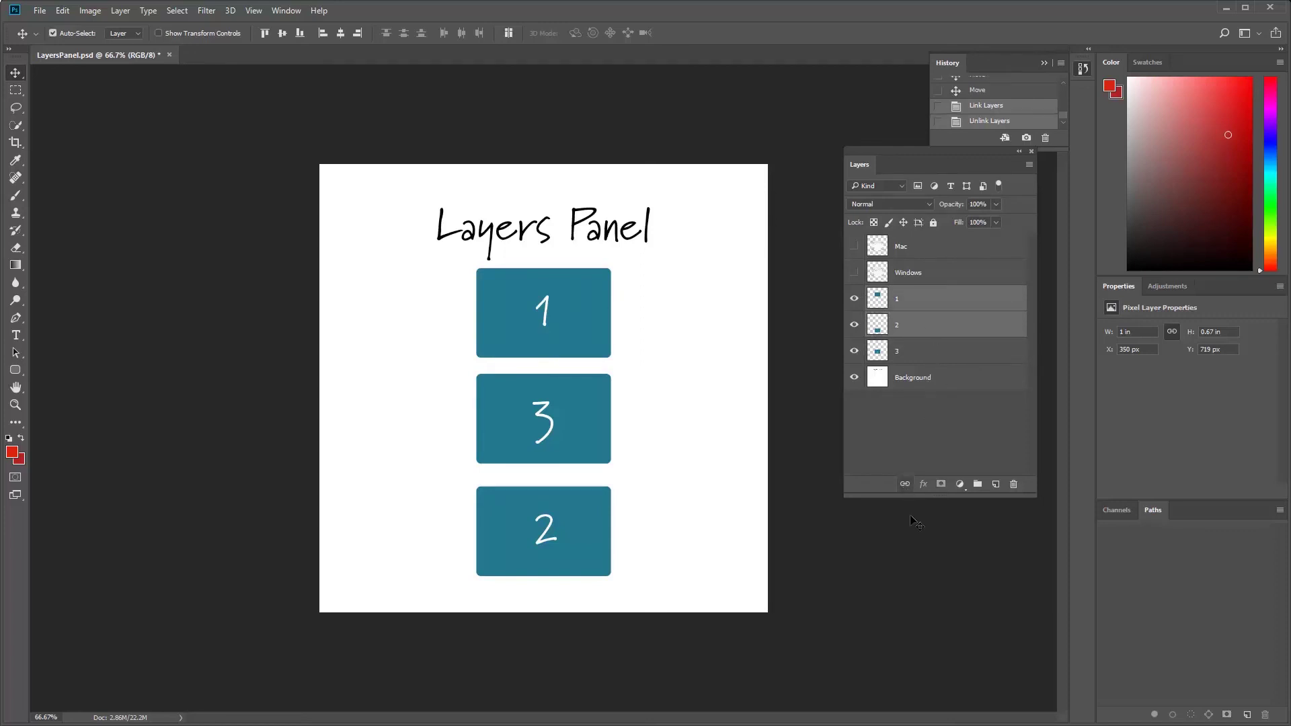
{"action": "left_click", "coordinate": [927, 350]}
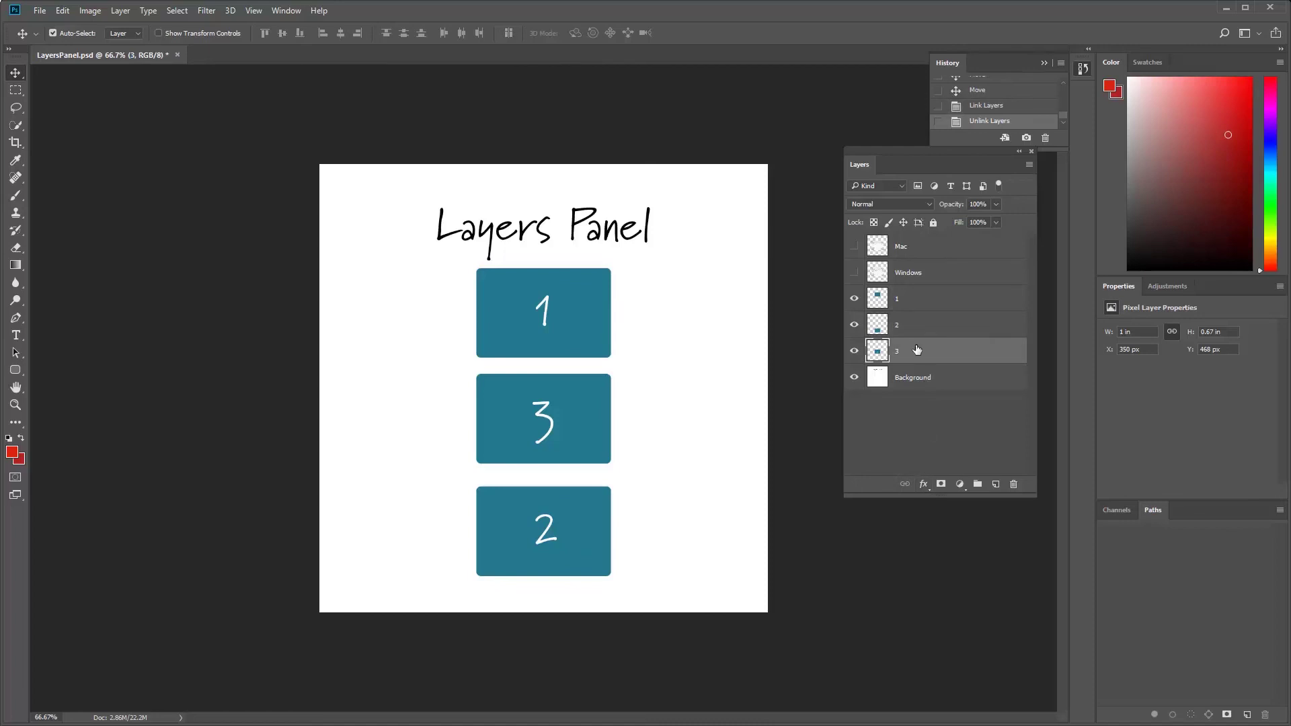
- Create Group 1, drag layer 3 into it, delete the group, and restore Background to the bottom
{"action": "left_click", "coordinate": [924, 485]}
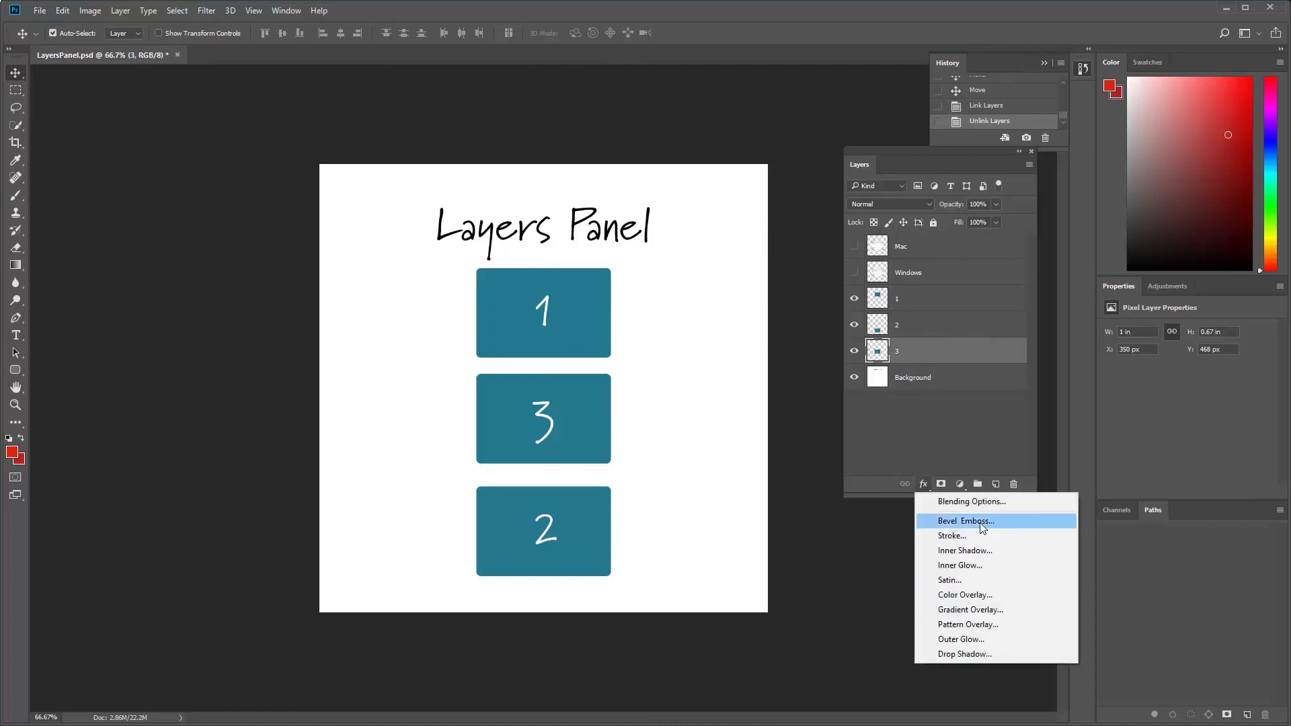
{"action": "left_click", "coordinate": [967, 444]}
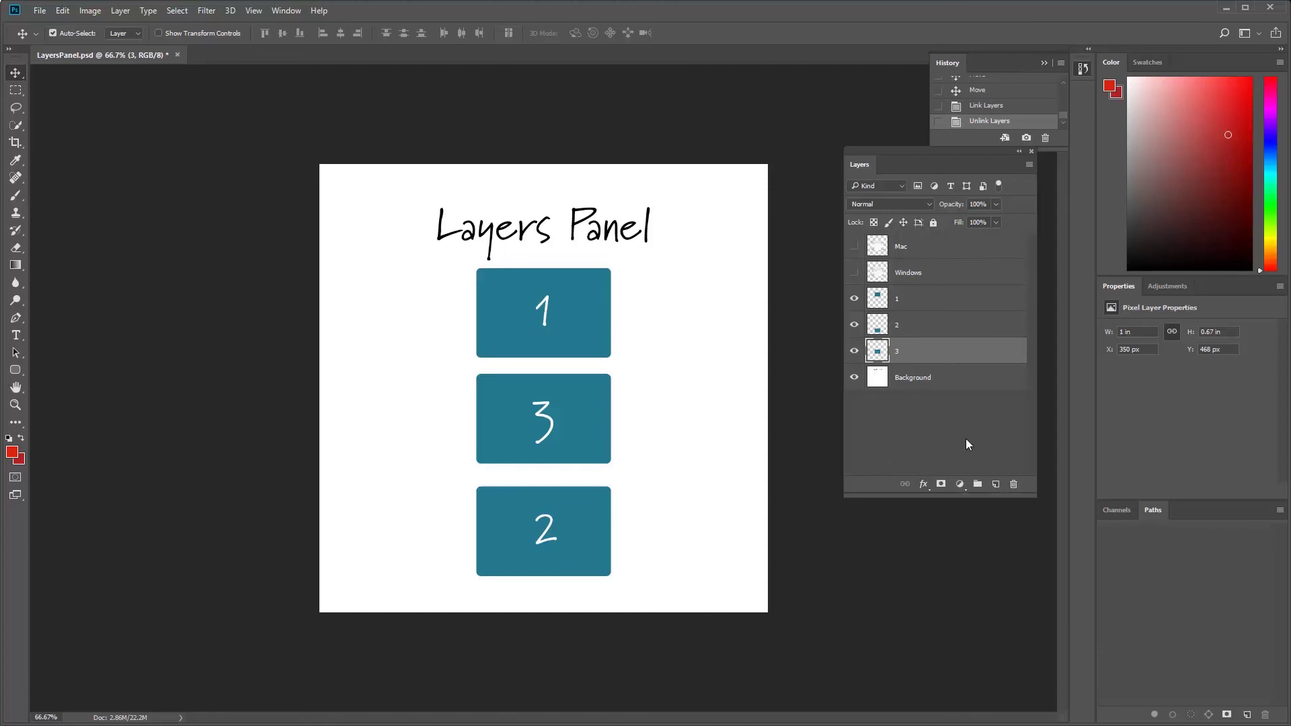
{"action": "left_click", "coordinate": [978, 486]}
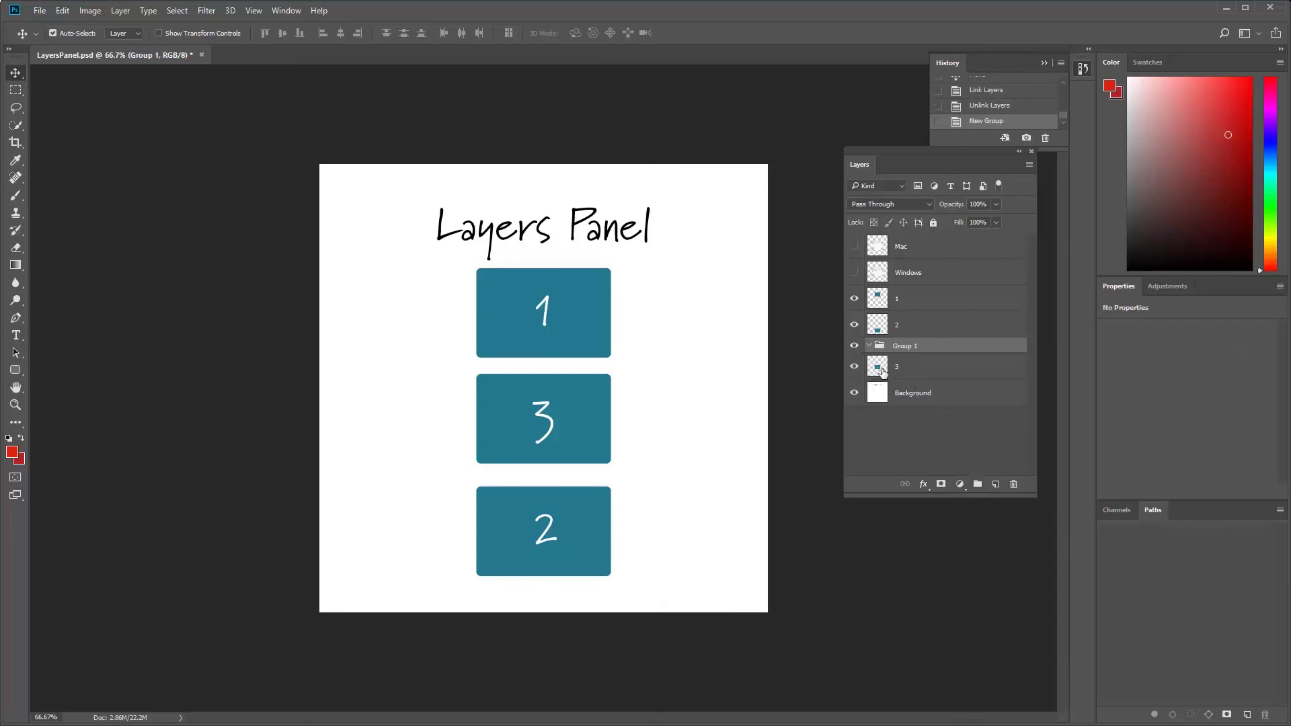
{"action": "left_click_drag", "start_coordinate": [883, 371], "coordinate": [899, 347]}
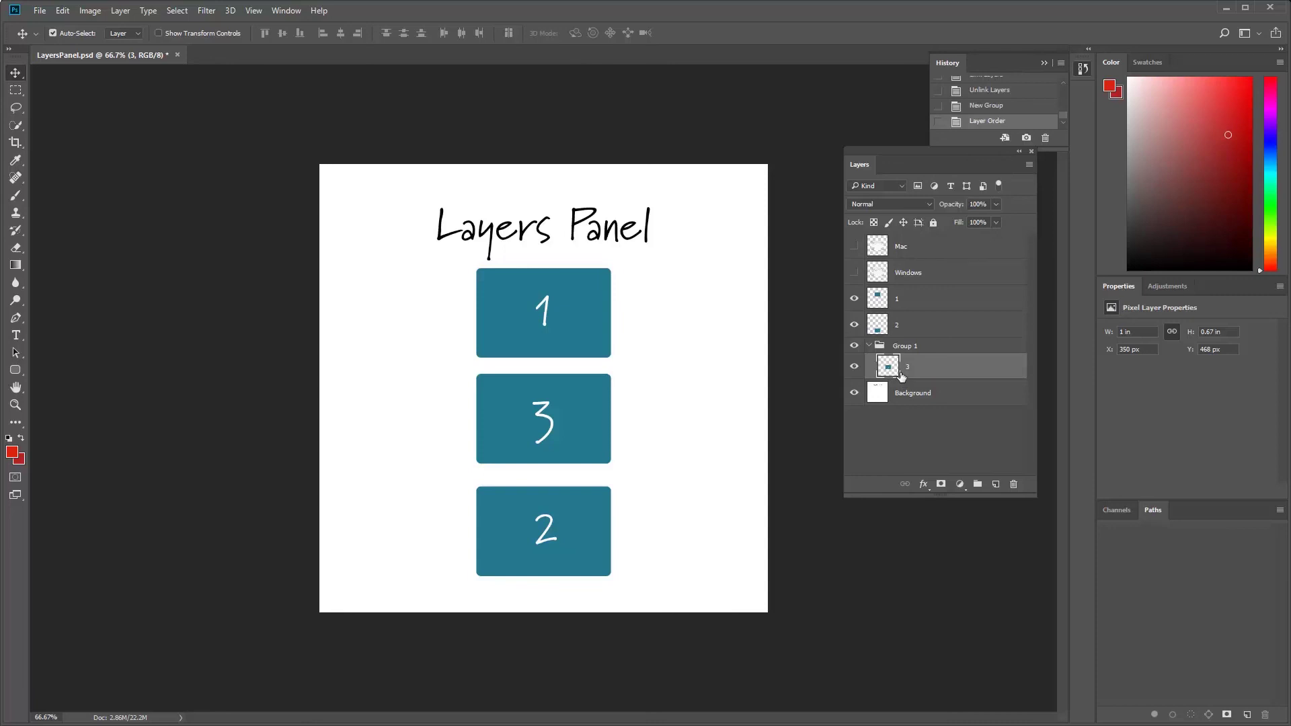
{"action": "left_click_drag", "start_coordinate": [893, 368], "coordinate": [848, 423]}
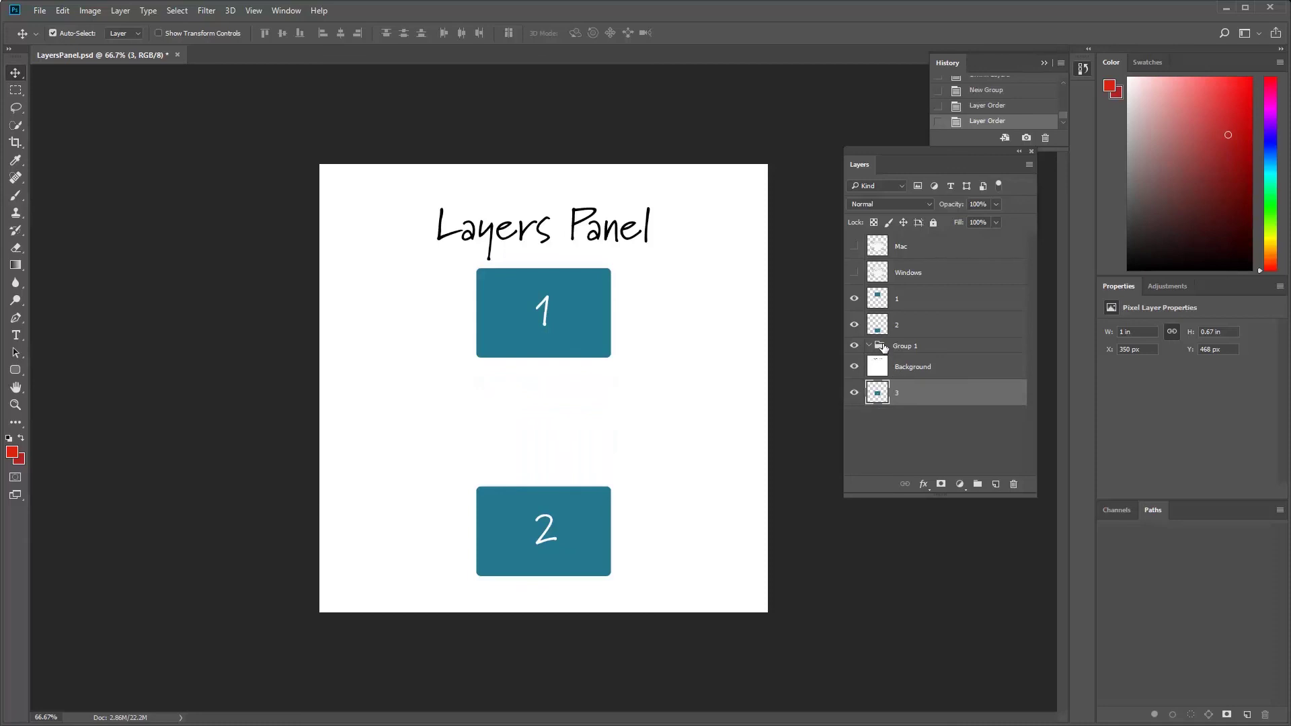
{"action": "left_click_drag", "start_coordinate": [885, 350], "coordinate": [1013, 485]}
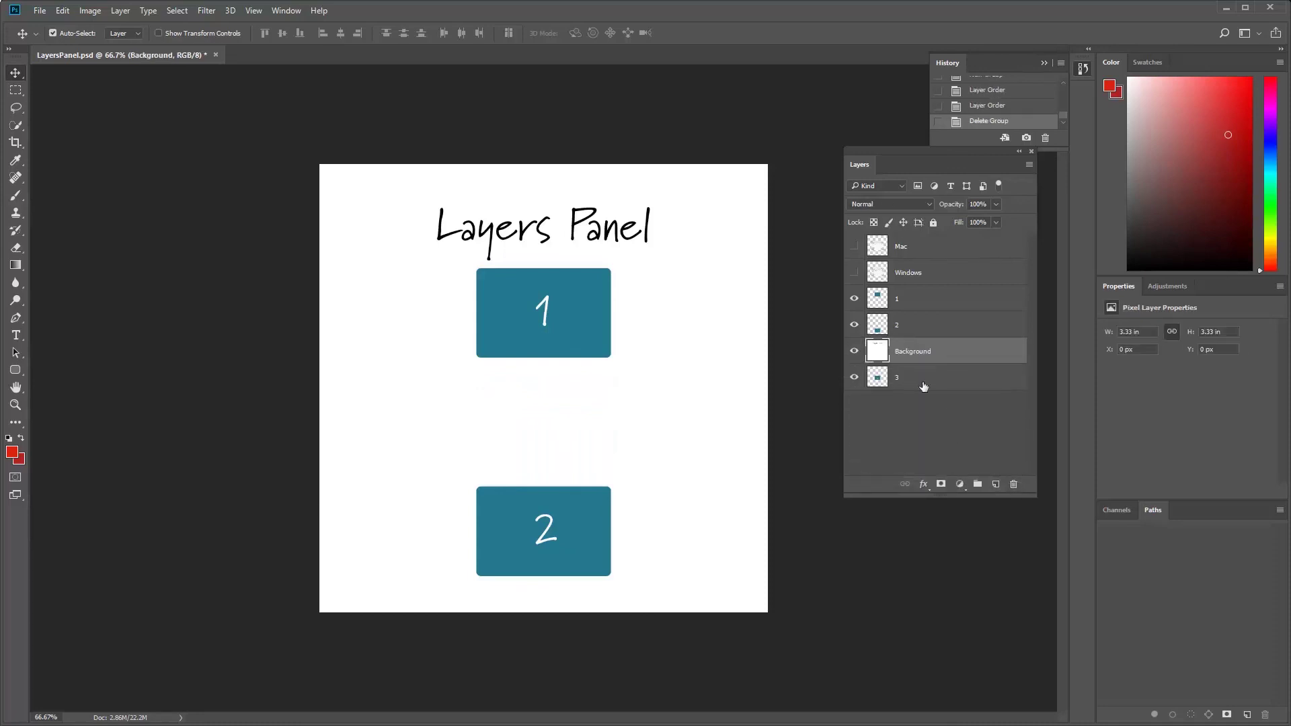
{"action": "left_click_drag", "start_coordinate": [906, 350], "coordinate": [909, 390]}
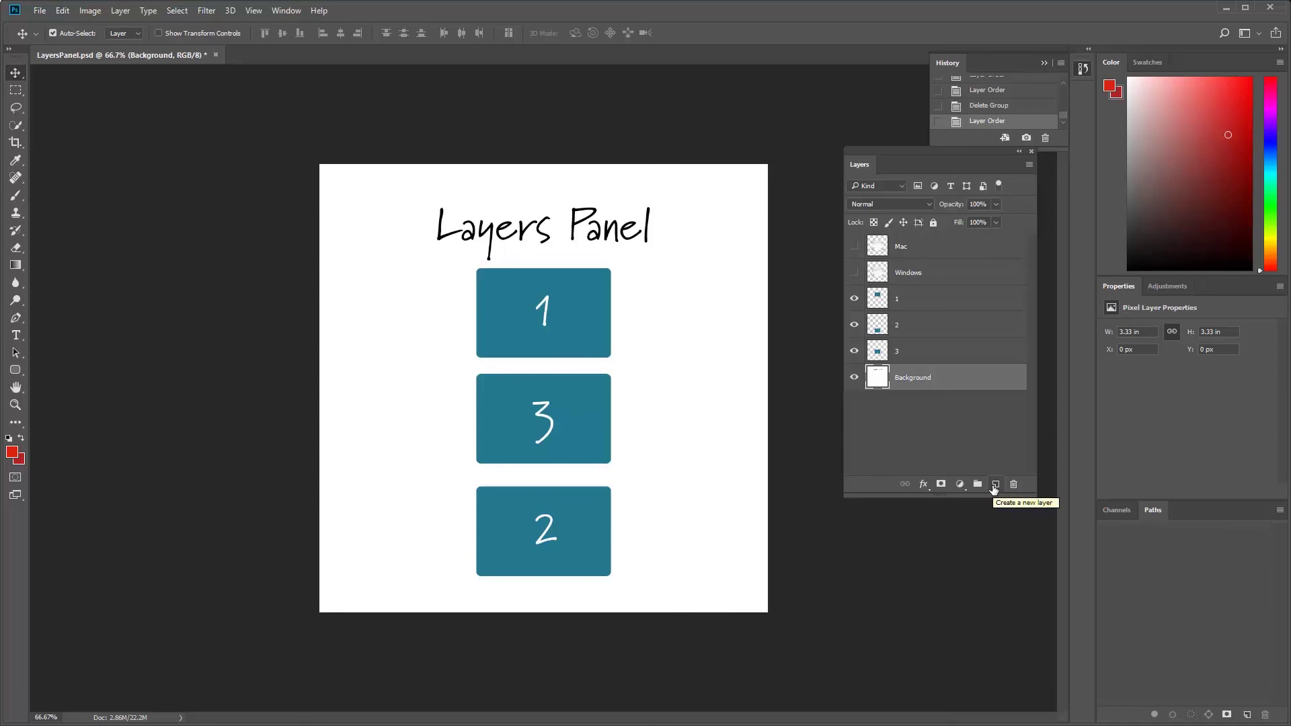
{"action": "left_click", "coordinate": [995, 485]}
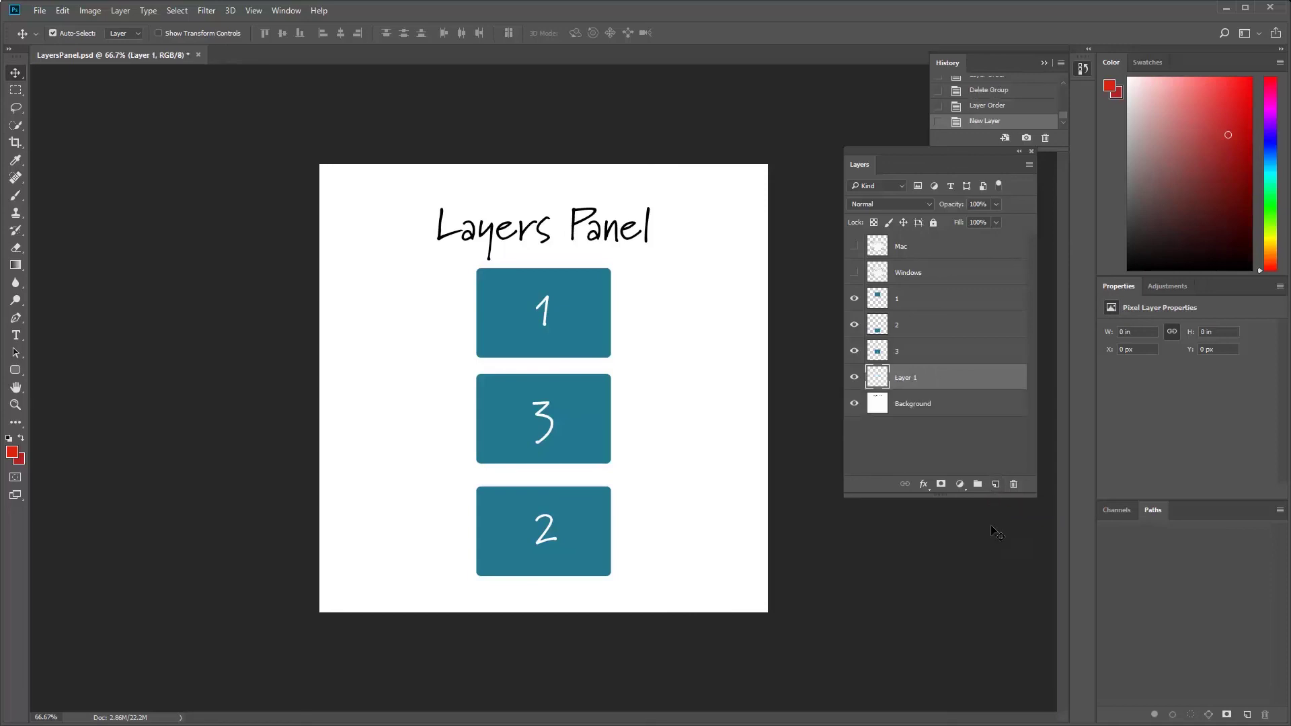
{"action": "left_click_drag", "start_coordinate": [932, 378], "coordinate": [1017, 484]}
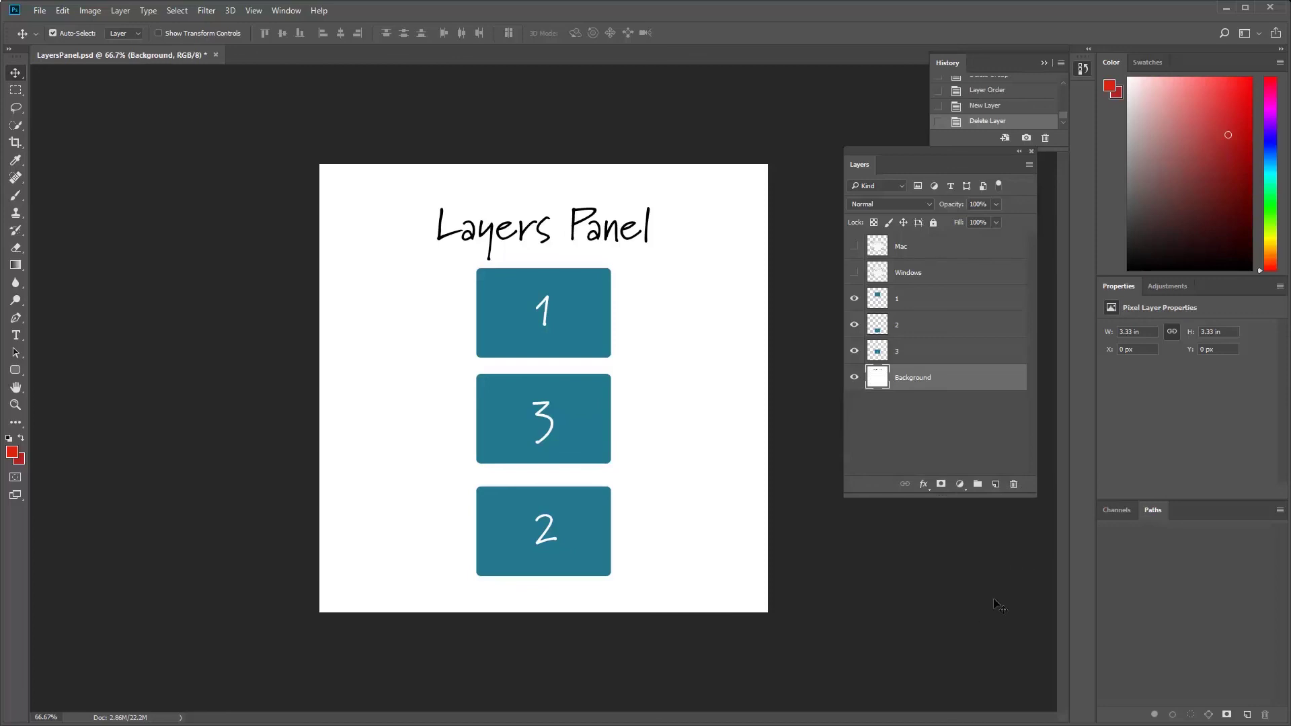
{"action": "left_click_drag", "start_coordinate": [933, 162], "coordinate": [903, 189]}
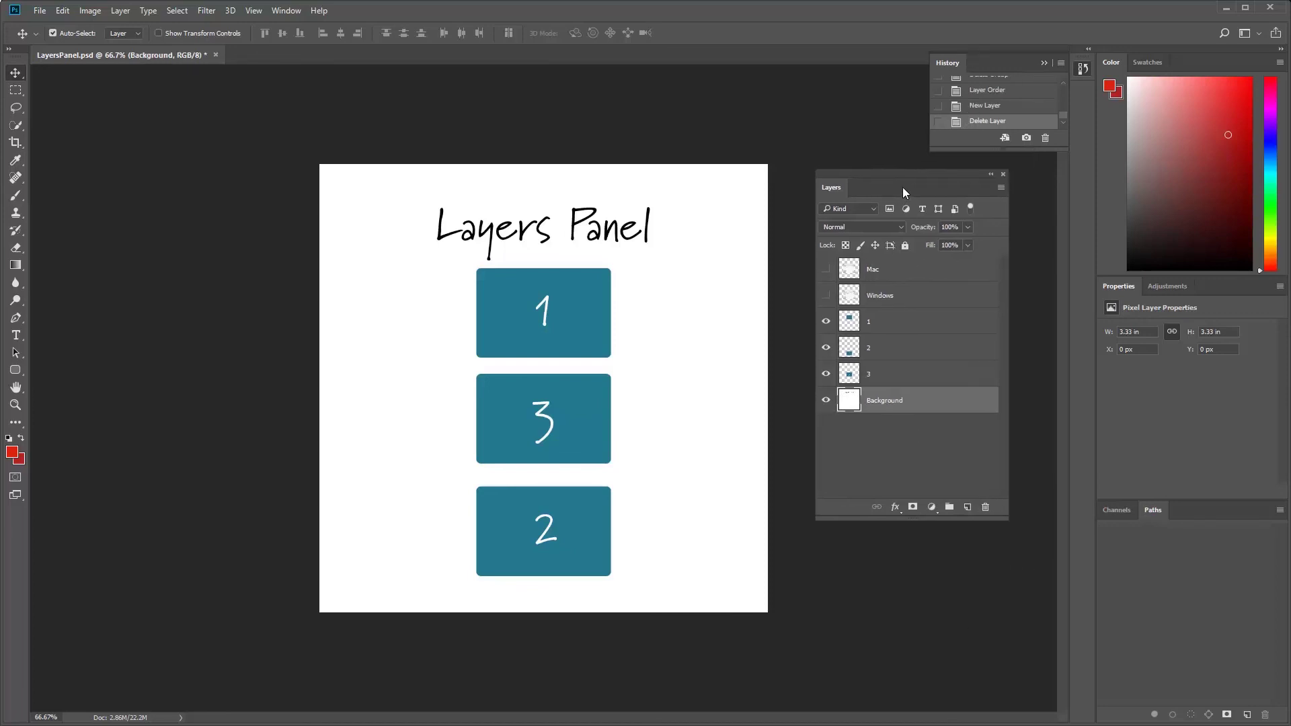